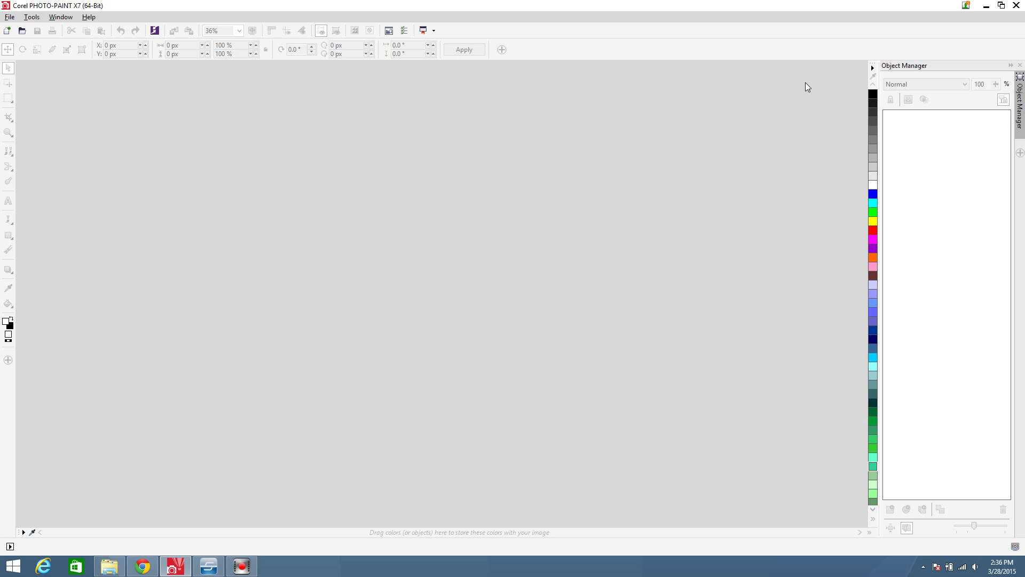
Close Corel PHOTO-PAINT, dismiss the feedback survey and restart the program
click(1018, 5)
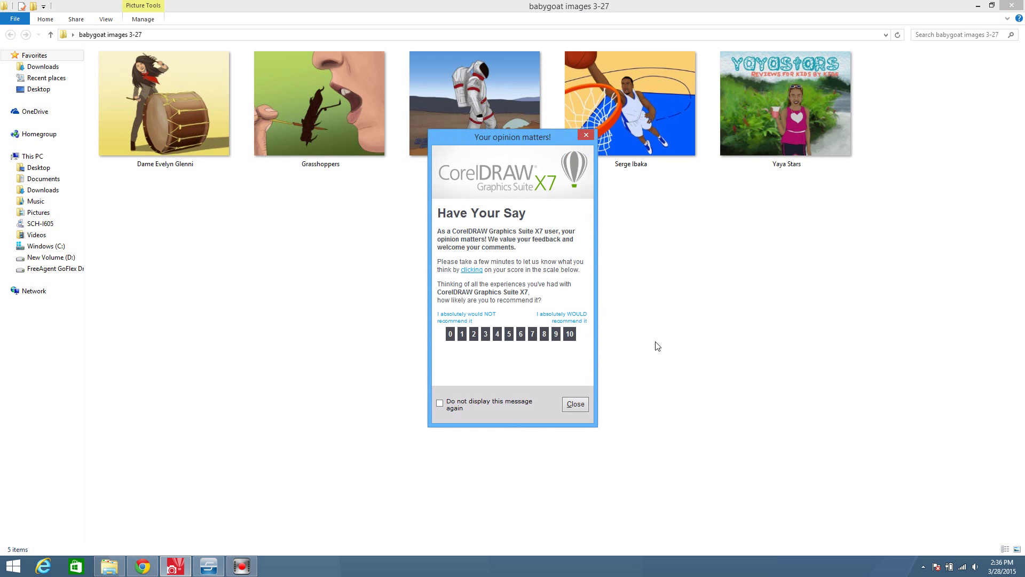
click(582, 405)
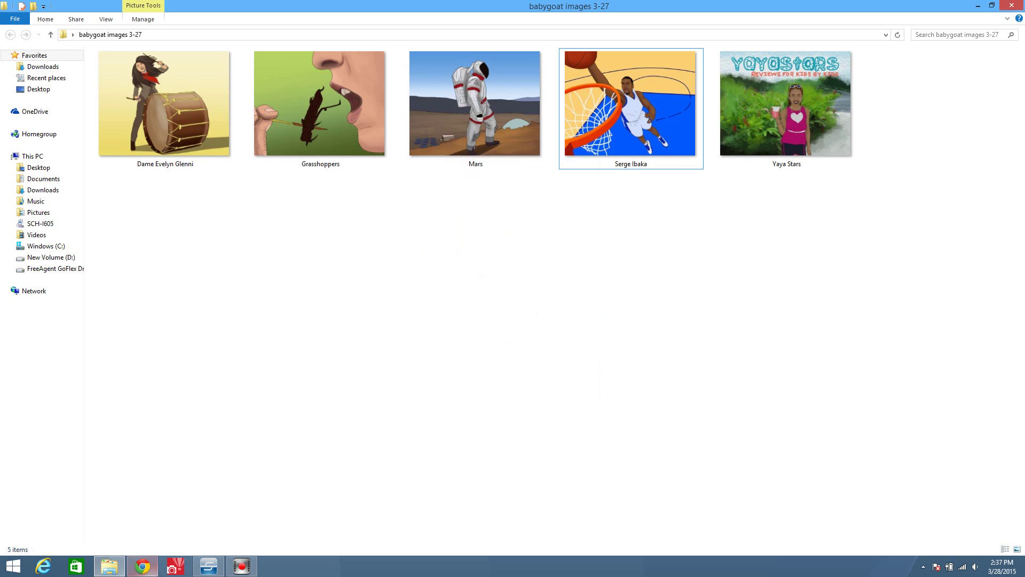
click(172, 569)
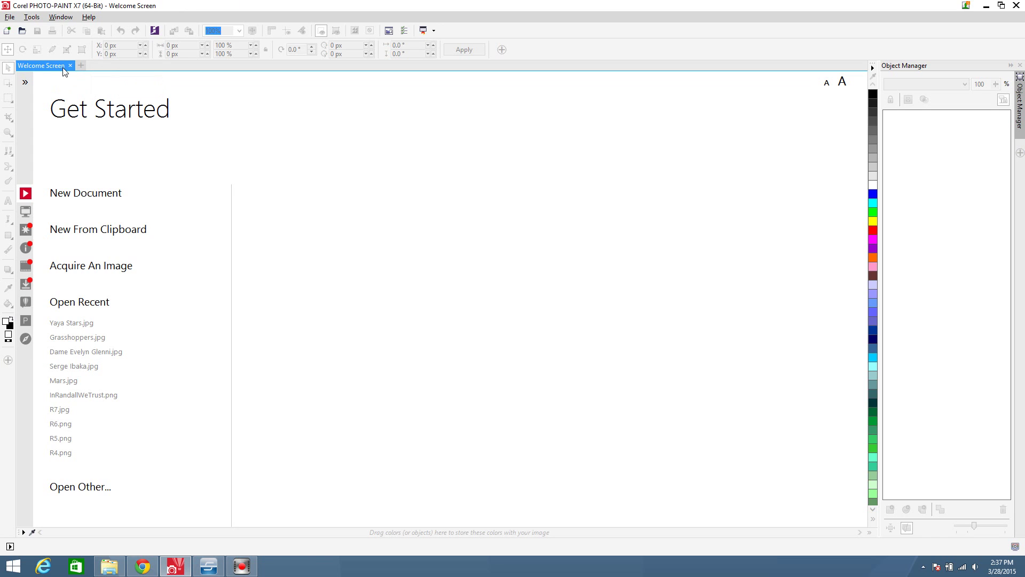
Close the Welcome Screen and open all five images from the babygoat images 3-27 folder in PHOTO-PAINT
click(84, 63)
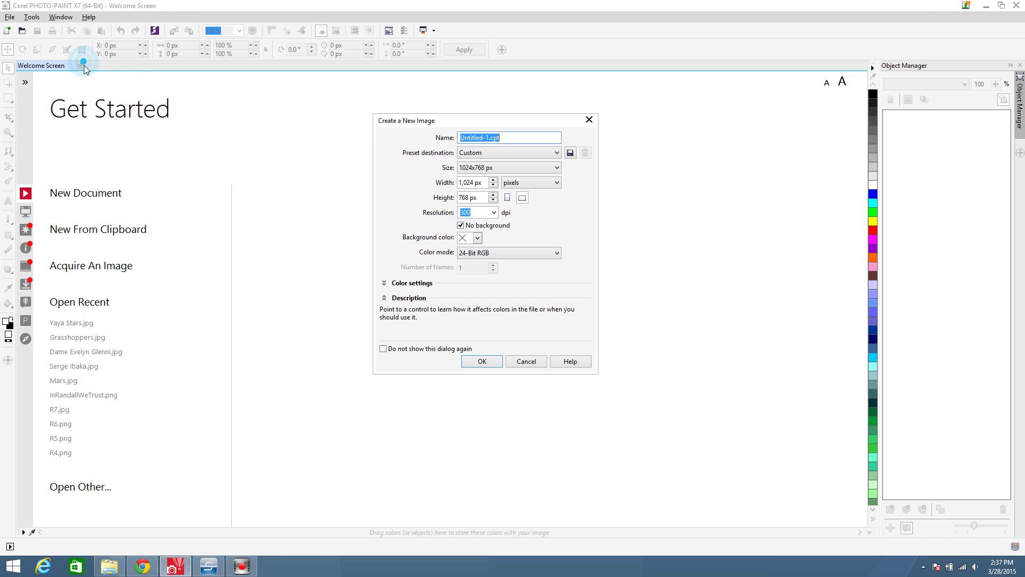
click(589, 120)
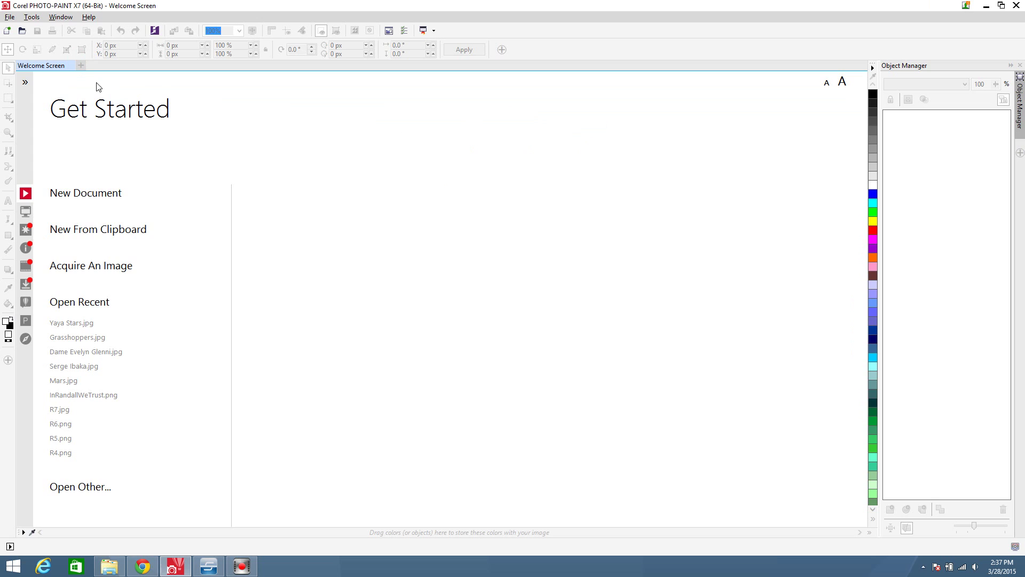
click(70, 65)
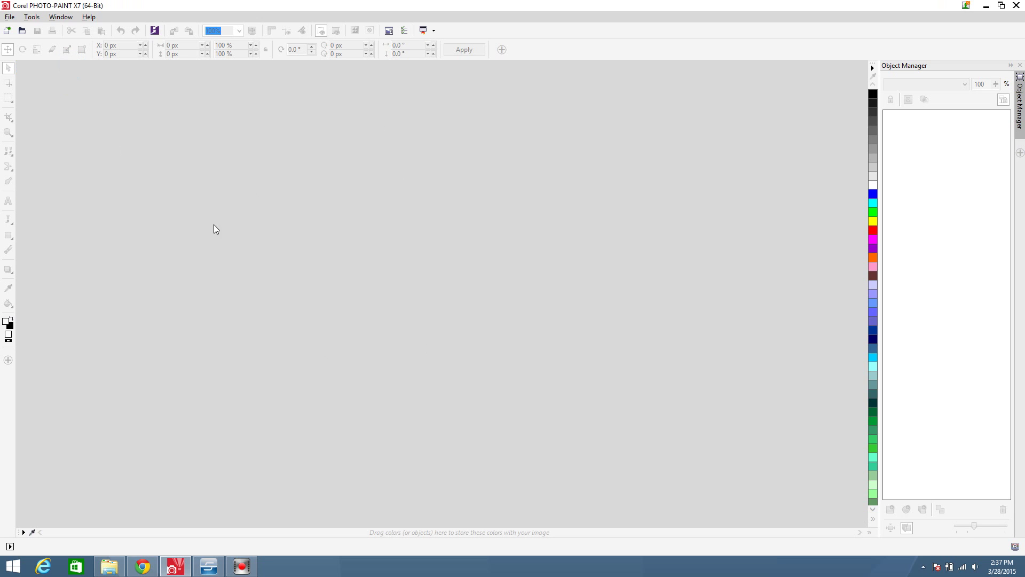
click(109, 566)
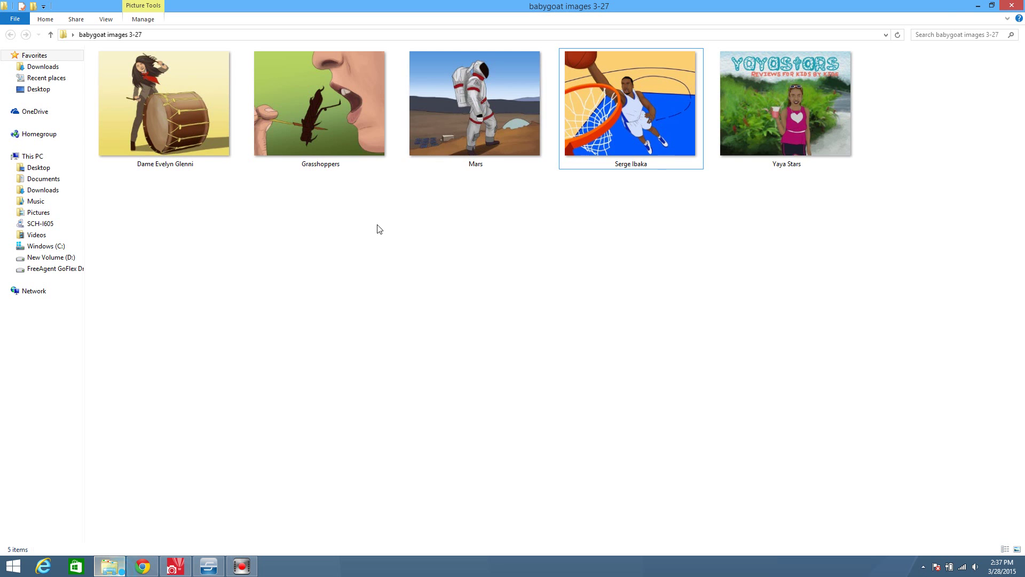
mouse_move(932, 99)
mouse_down()
mouse_move(406, 81)
mouse_move(197, 98)
mouse_move(137, 352)
mouse_move(156, 508)
mouse_move(182, 567)
mouse_move(268, 314)
mouse_up()
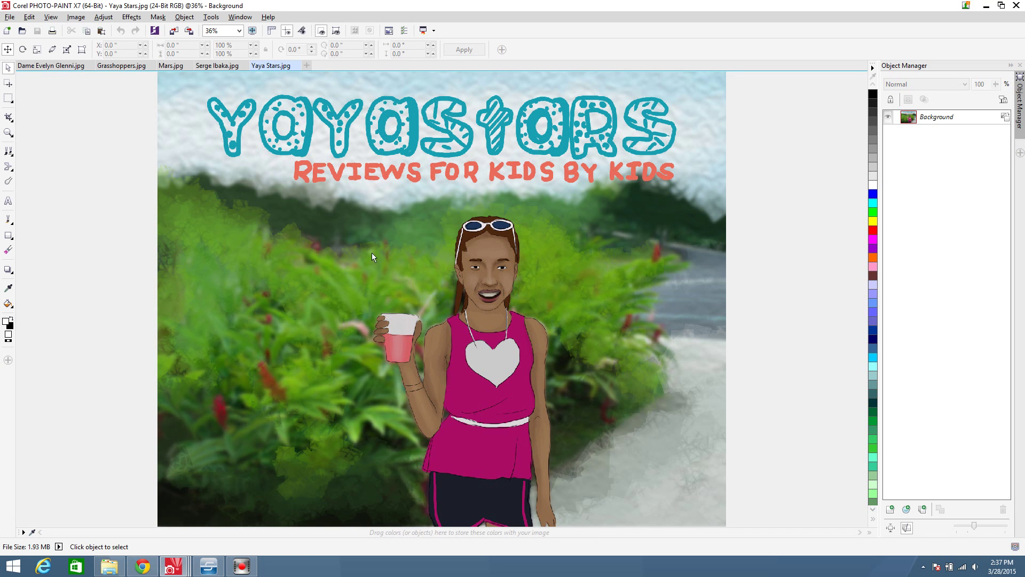
Look through the opened images one after another, from Dame Evelyn Glenni.jpg to Yaya Stars.jpg
scroll(320, 198, up, 1)
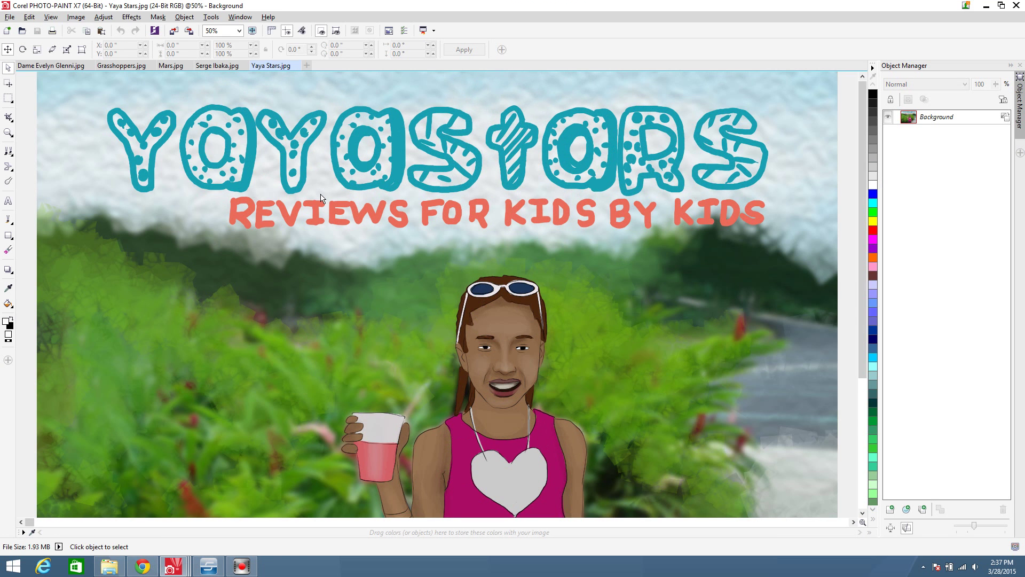
scroll(321, 198, down, 1)
scroll(320, 198, down, 1)
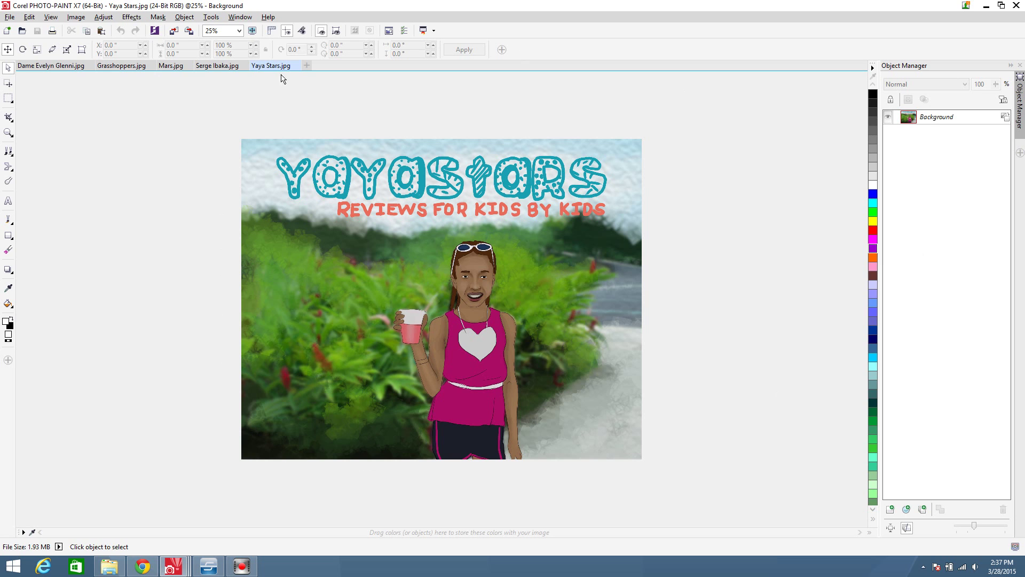
click(52, 67)
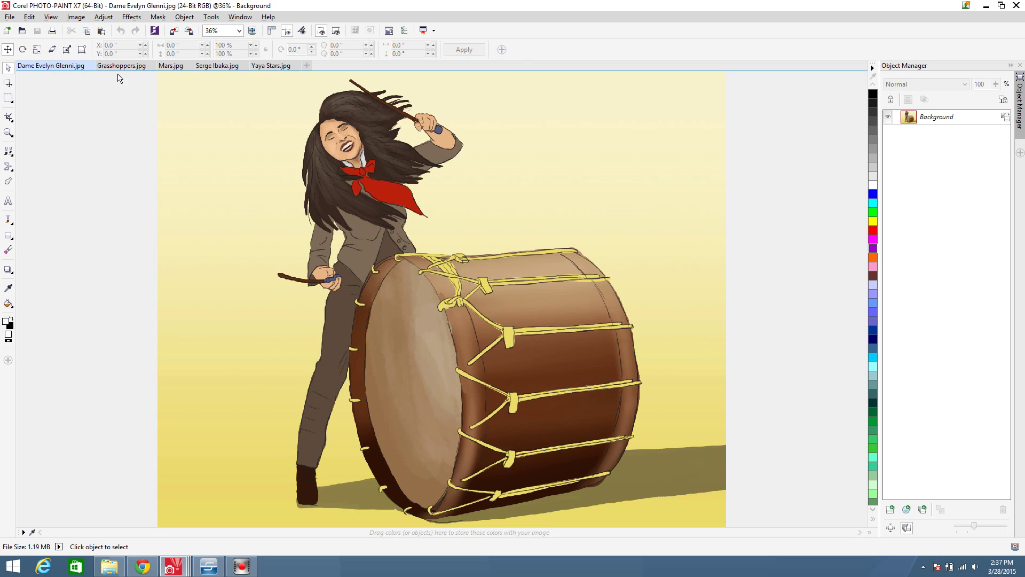
click(121, 66)
click(171, 66)
click(217, 66)
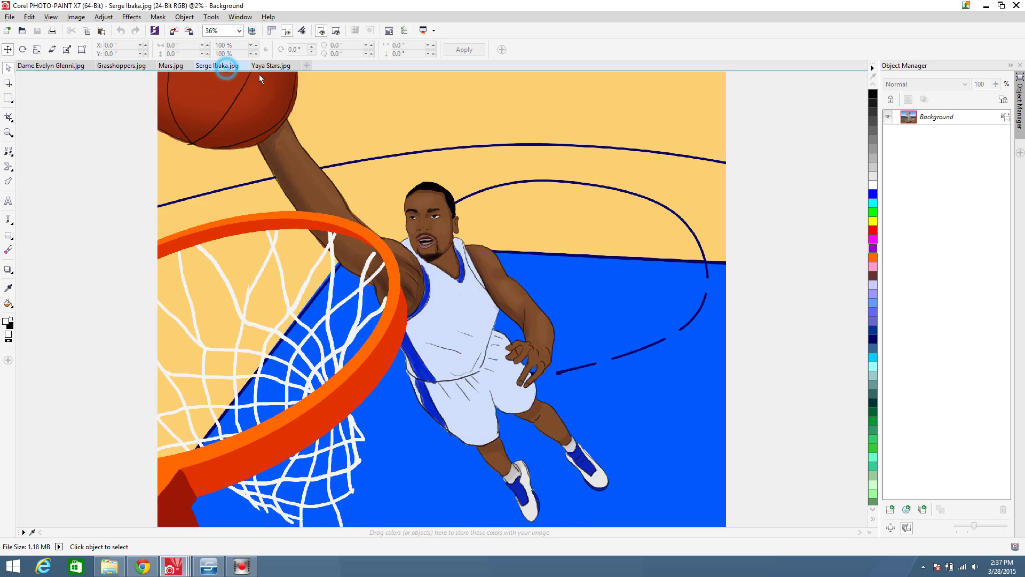
click(269, 65)
Close PHOTO-PAINT together with its open images and restart the program
click(987, 5)
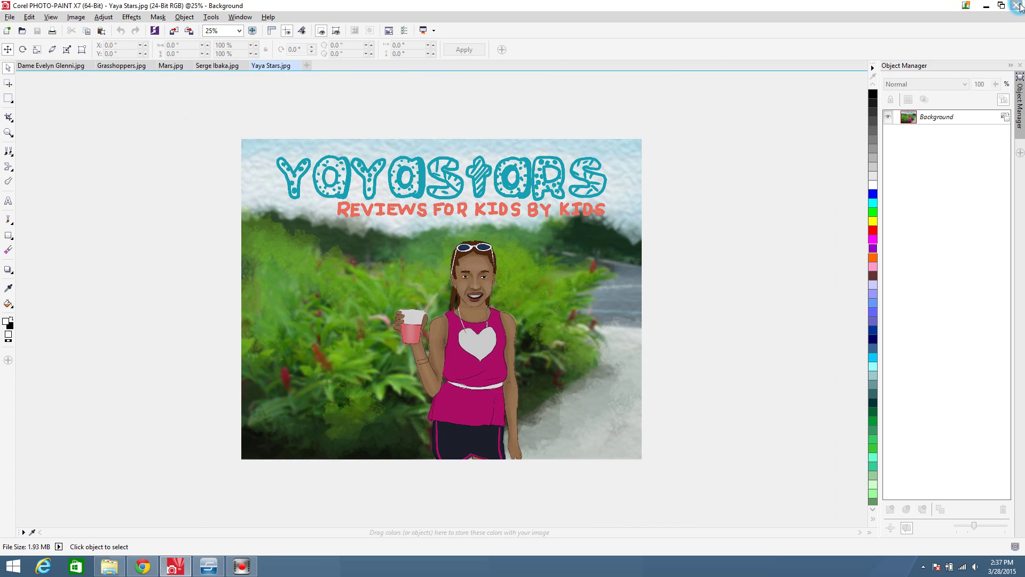
click(175, 568)
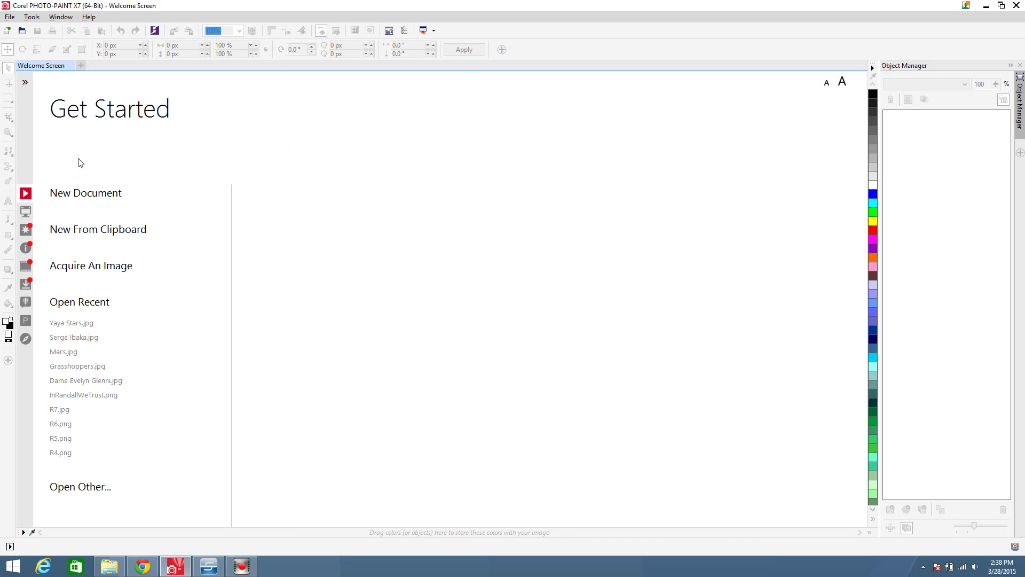
Float the Welcome Screen as a separate window and open all five folder images in the empty workspace
drag(281, 66, 282, 214)
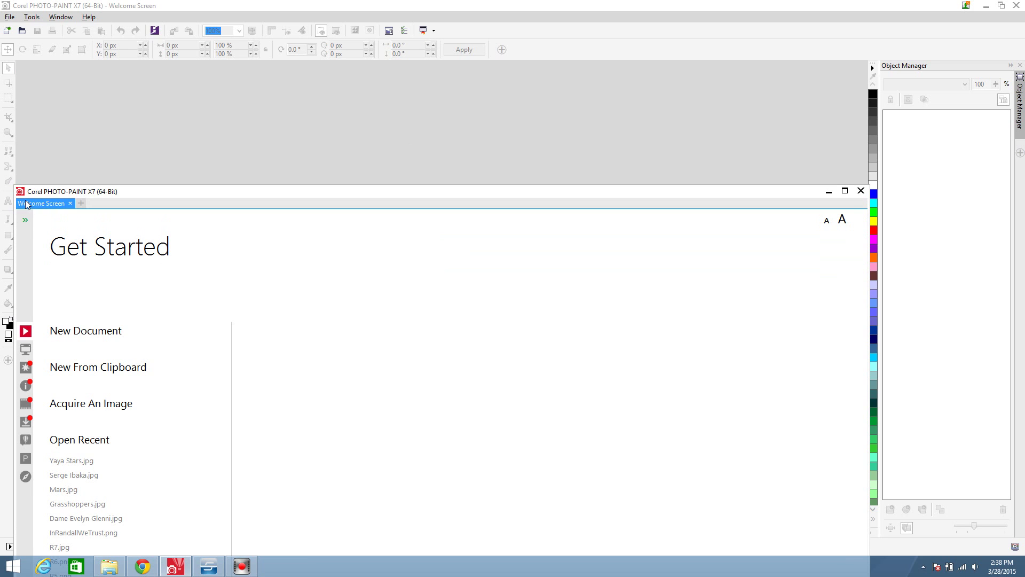
click(110, 566)
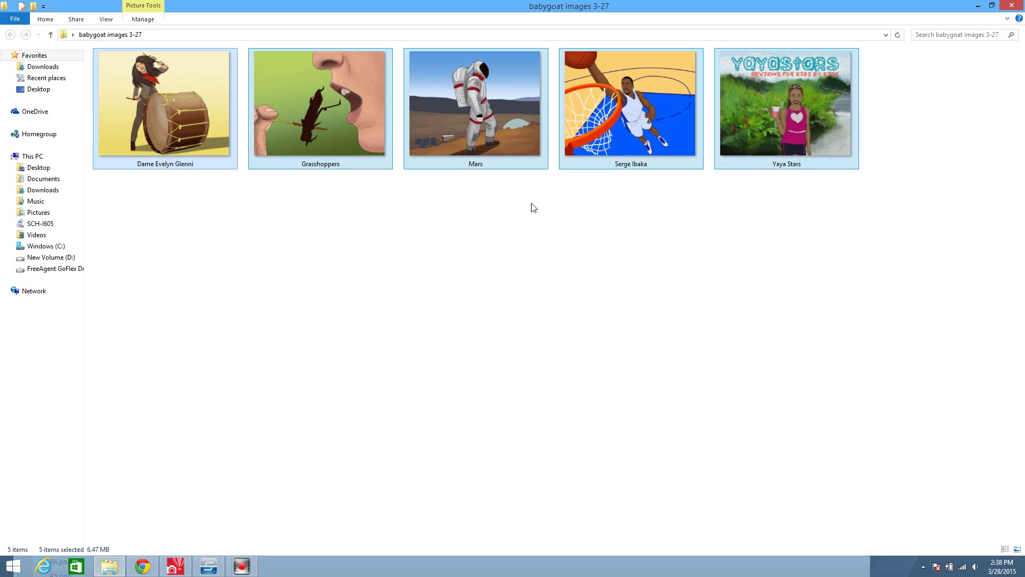
mouse_move(460, 141)
mouse_down()
mouse_move(176, 569)
mouse_move(265, 392)
mouse_up()
drag(303, 251, 309, 122)
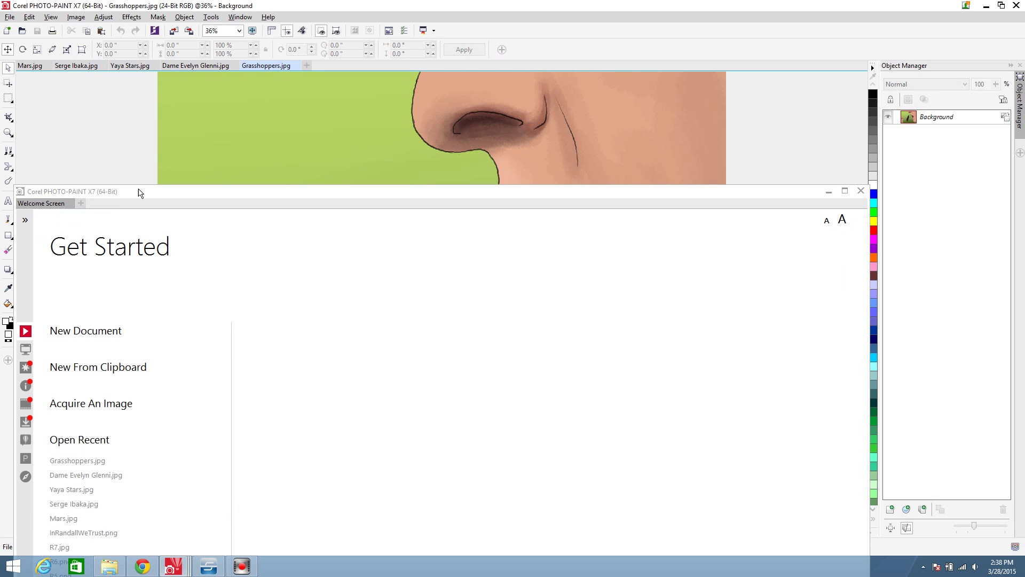
Dock the floating Welcome Screen among the document tabs and place it ahead of Mars.jpg
drag(50, 203, 306, 80)
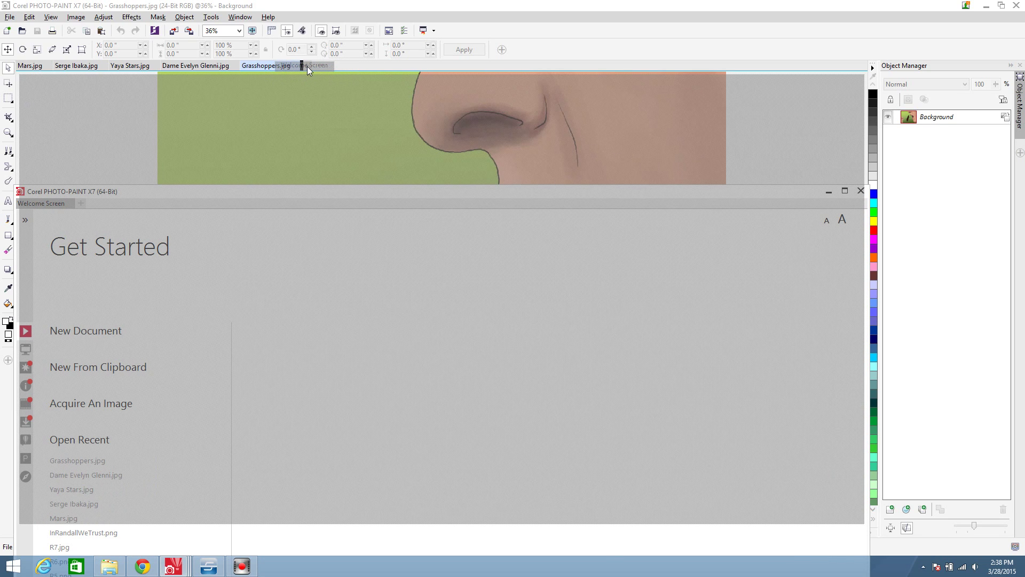
drag(306, 66, 306, 66)
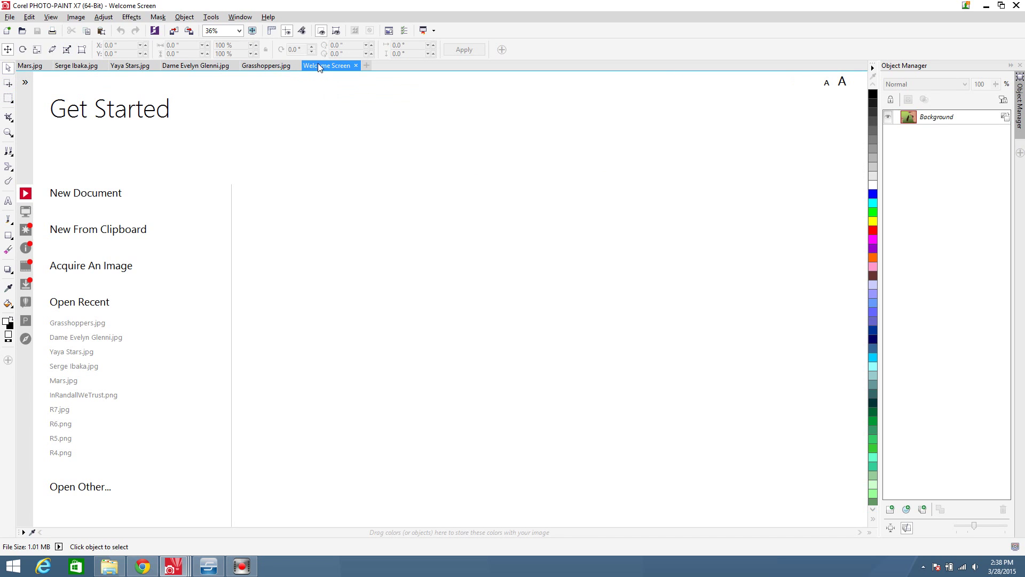
mouse_move(323, 65)
mouse_down()
mouse_move(15, 70)
mouse_move(24, 67)
mouse_up()
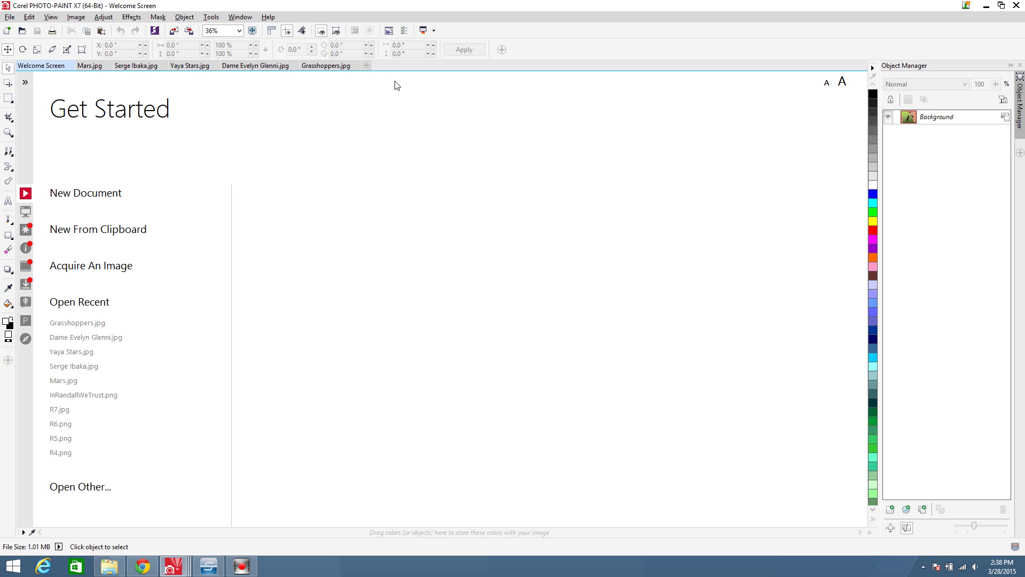
Close all five open images, keeping only the Welcome Screen
click(356, 65)
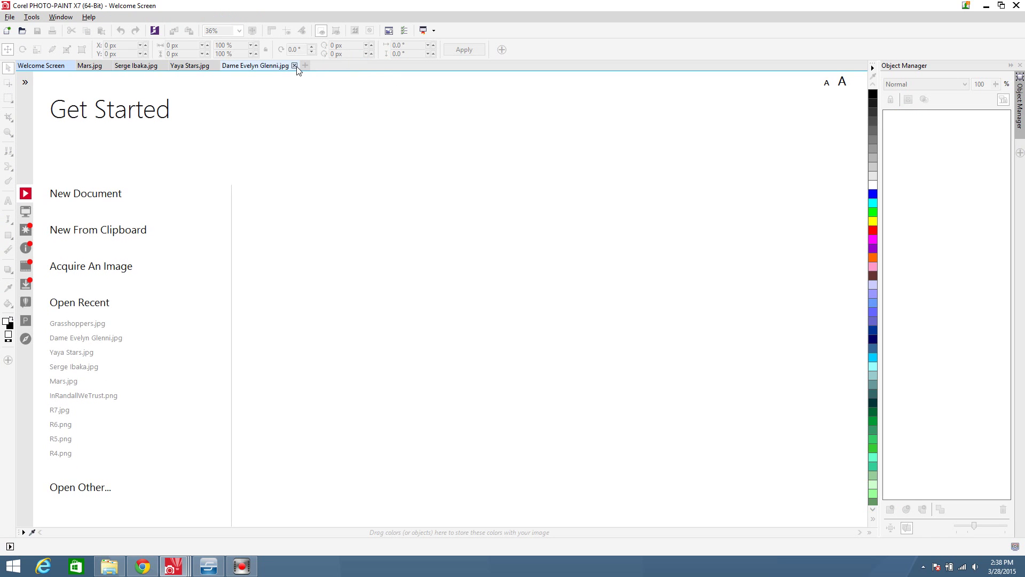
click(296, 66)
click(215, 66)
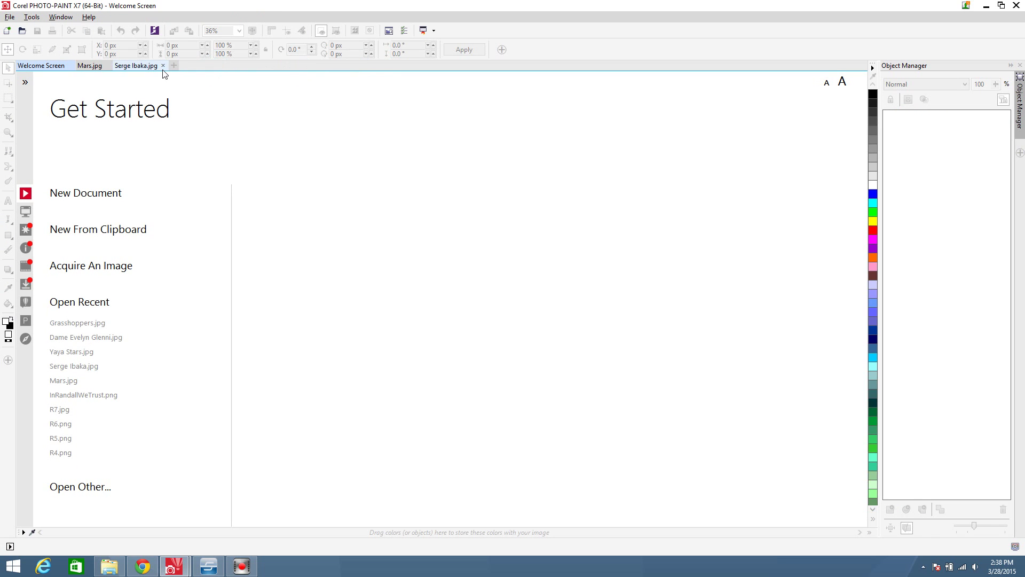
click(163, 66)
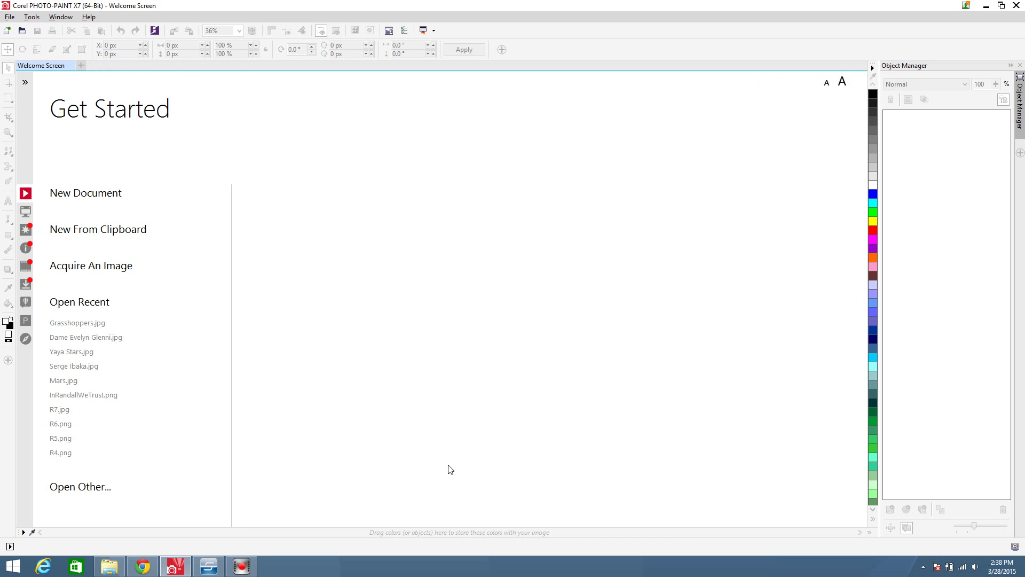
Open all five images from the babygoat images 3-27 folder as tabs beside the Welcome Screen and close the Welcome Screen
click(109, 566)
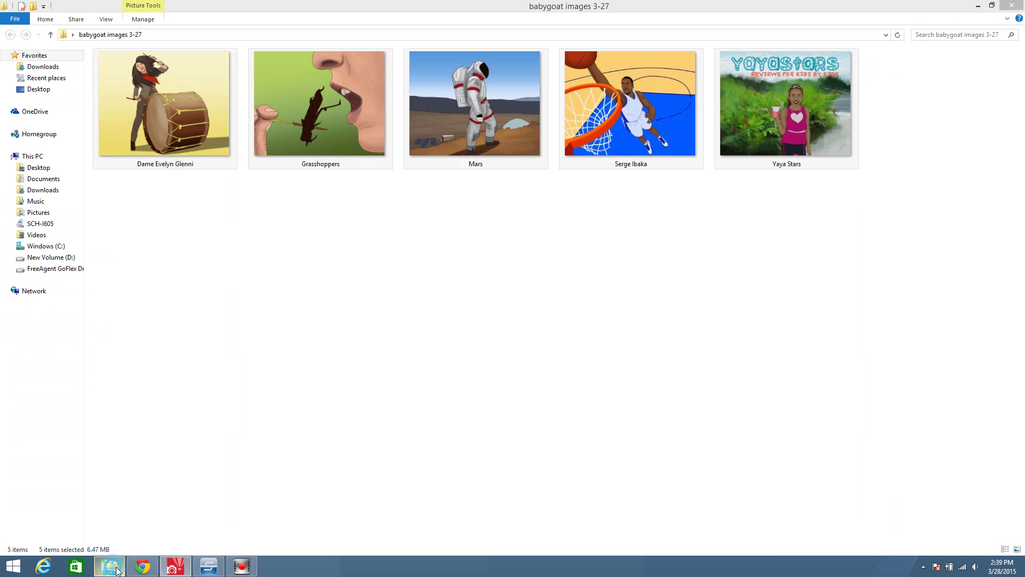
mouse_move(447, 125)
mouse_down()
mouse_move(337, 358)
mouse_move(163, 557)
mouse_move(178, 557)
mouse_move(340, 24)
mouse_move(340, 69)
mouse_move(169, 57)
mouse_move(42, 68)
mouse_move(202, 67)
mouse_move(181, 573)
mouse_move(112, 573)
mouse_up()
click(112, 573)
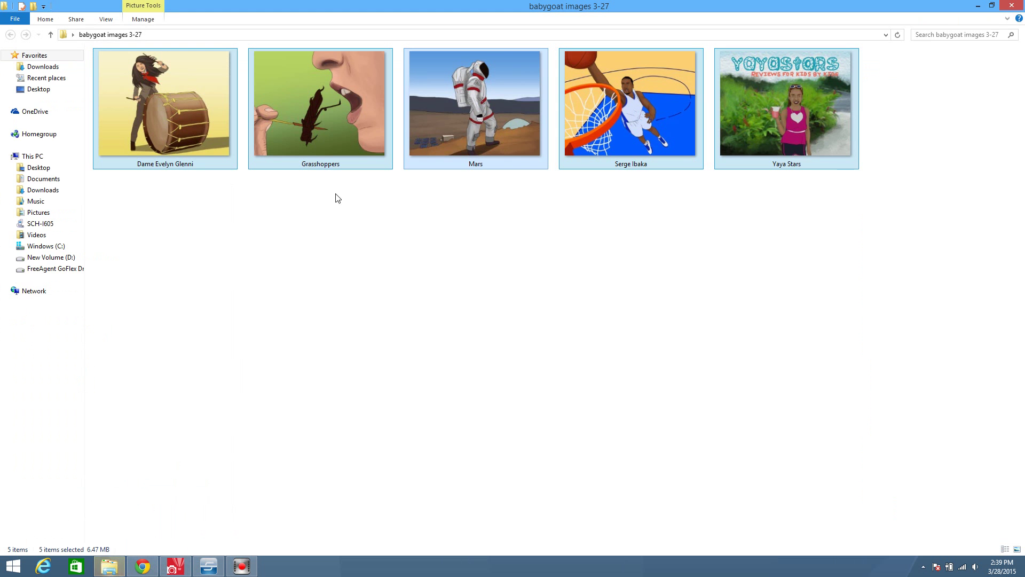
click(861, 343)
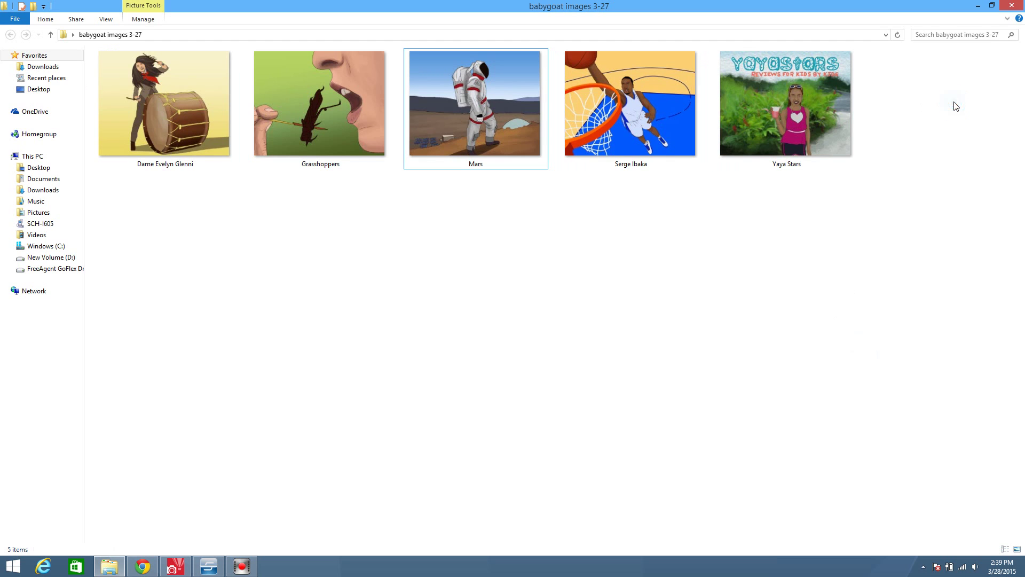
mouse_move(956, 107)
mouse_down()
mouse_move(96, 113)
mouse_move(137, 124)
mouse_move(167, 290)
mouse_move(241, 286)
mouse_move(182, 568)
mouse_move(194, 504)
mouse_move(184, 38)
mouse_move(183, 67)
mouse_up()
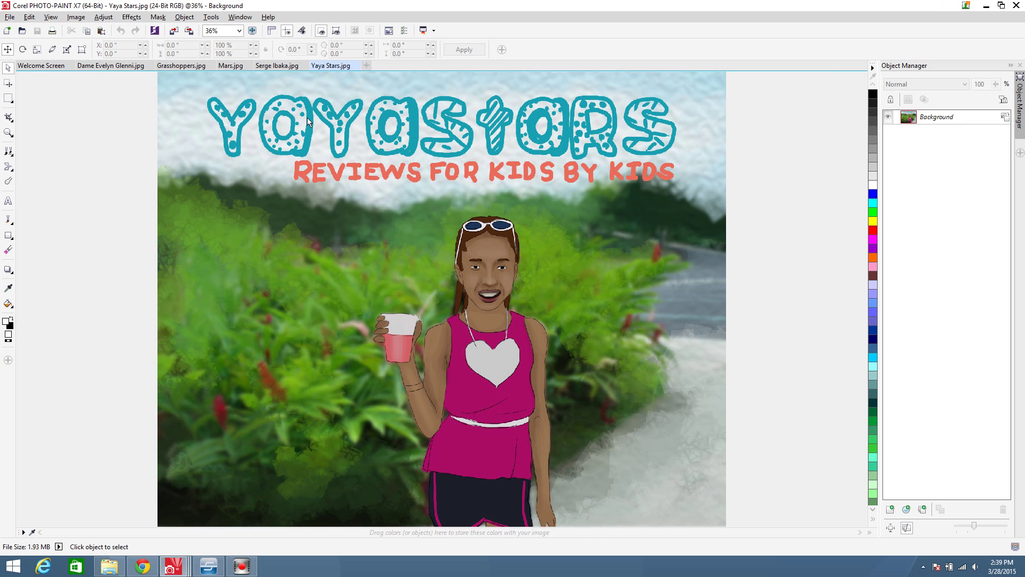
click(70, 65)
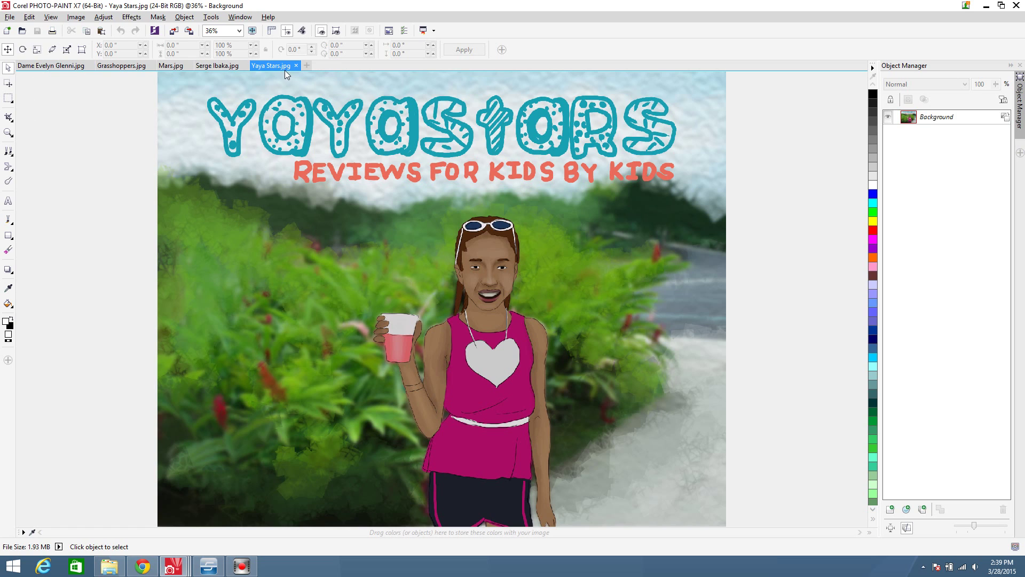
Apply the Jaggy Despeckle blur to Dame Evelyn Glenni.jpg with symmetric width and height of 5
click(57, 66)
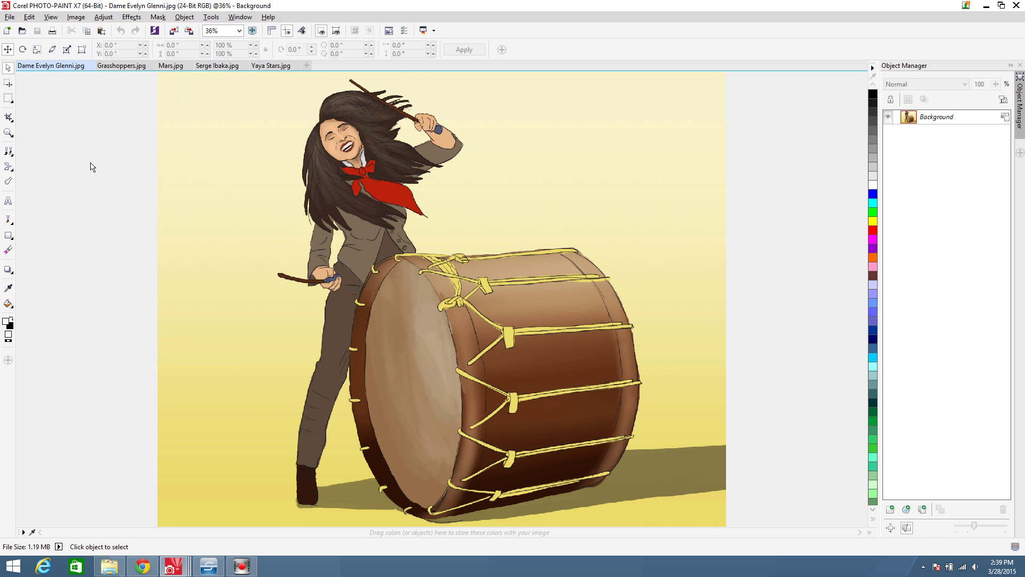
scroll(91, 168, up, 1)
scroll(91, 167, down, 1)
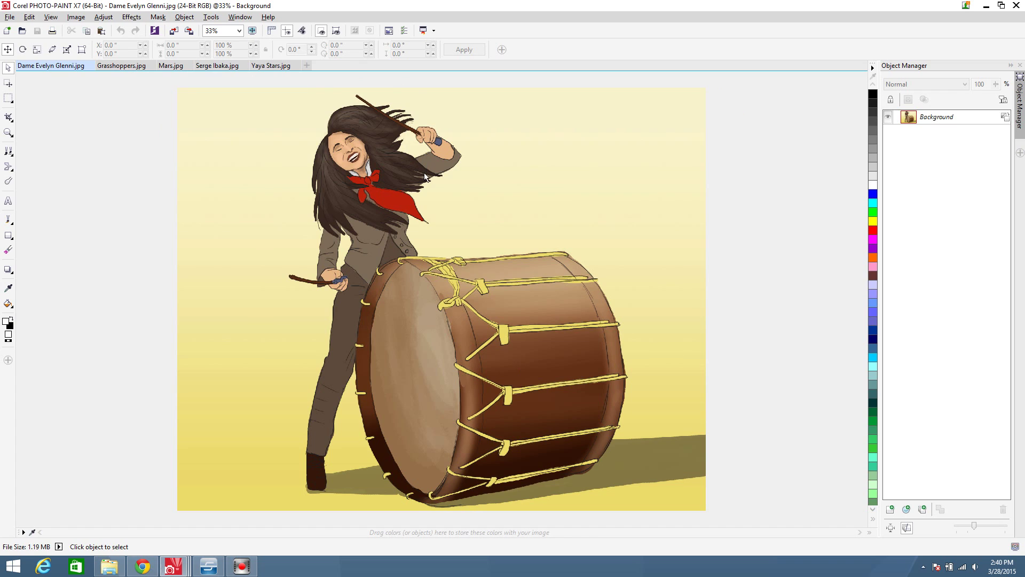
click(140, 22)
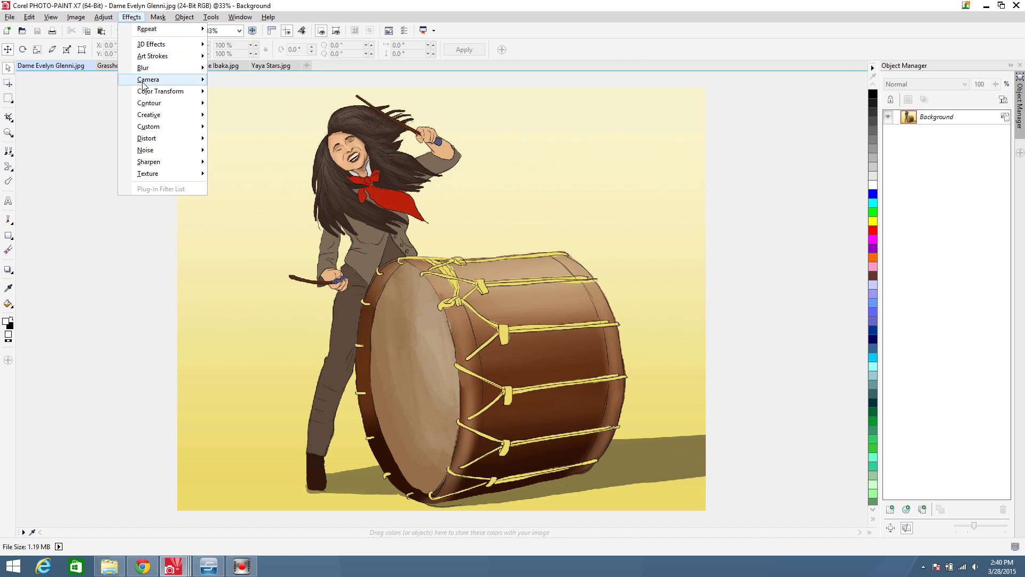
mouse_move(144, 68)
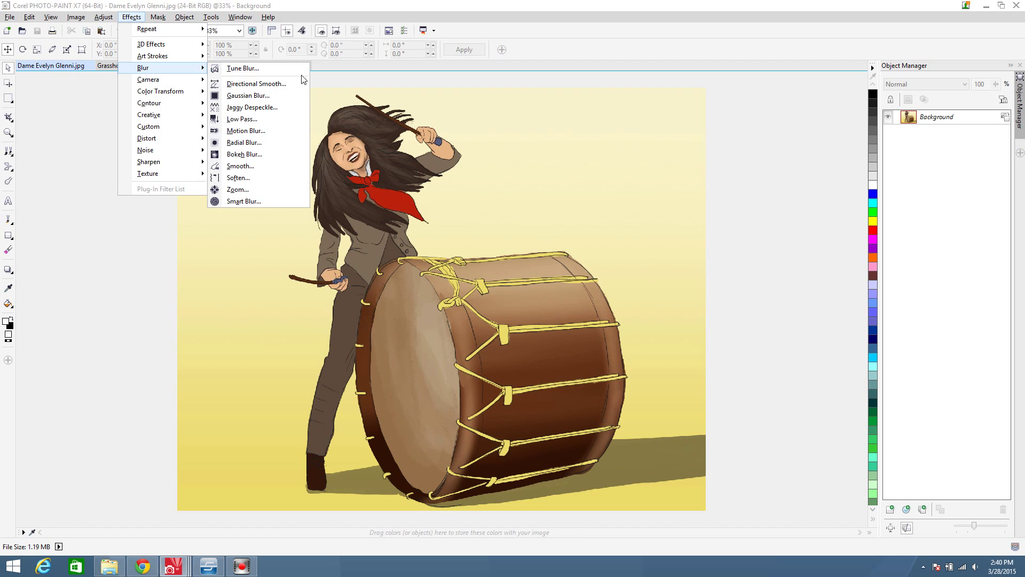
click(266, 109)
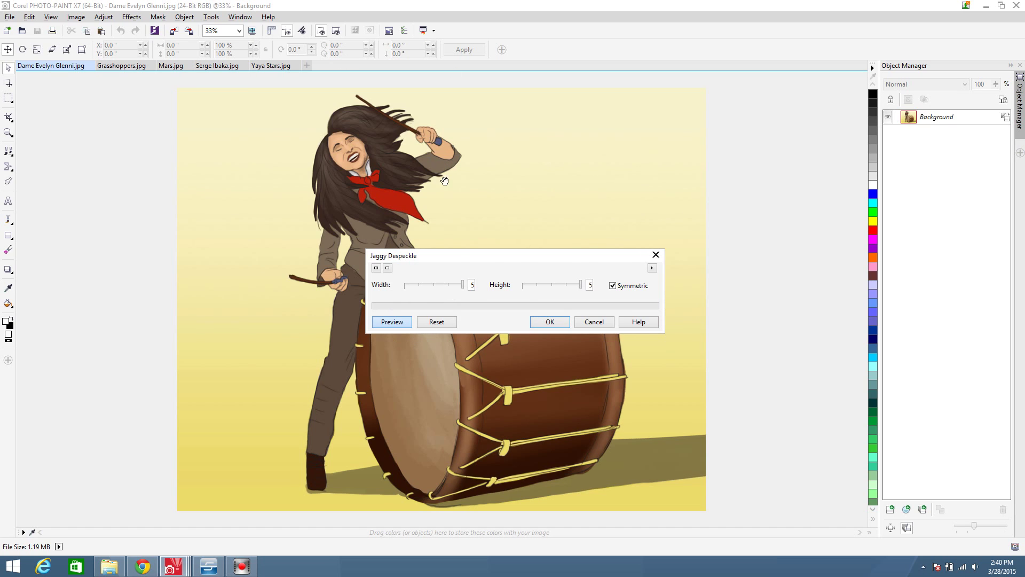
click(550, 321)
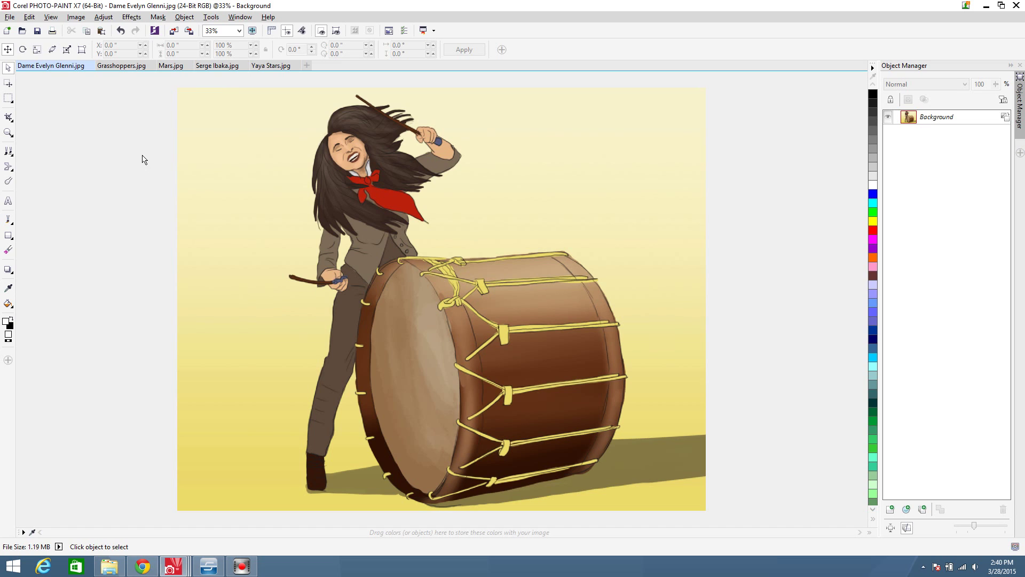
Apply a moderate contrast increase to Dame Evelyn Glenni.jpg with Brightness/Contrast/Intensity after previewing contrast up to 100, keeping brightness and intensity at 0
click(104, 18)
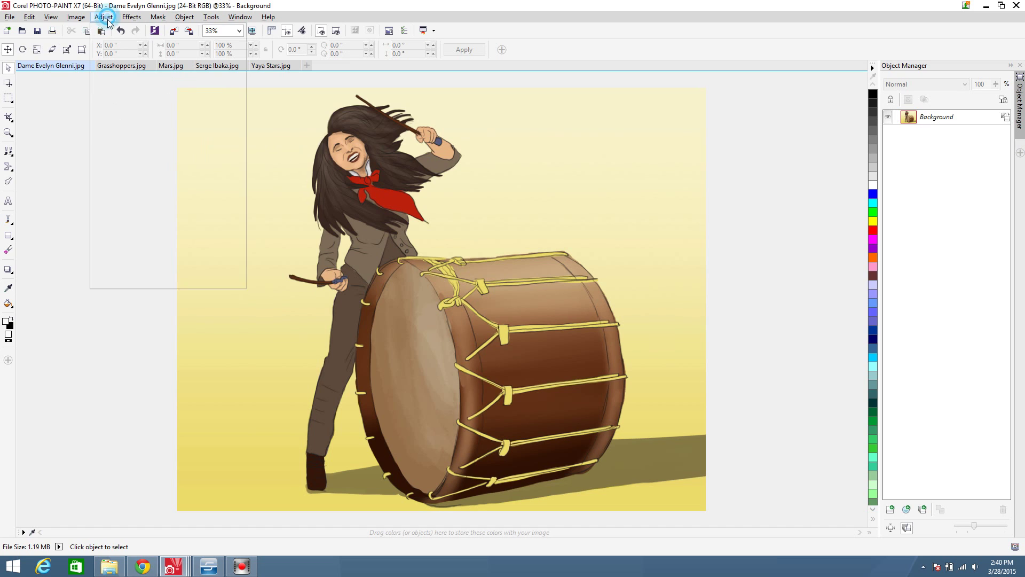
click(133, 146)
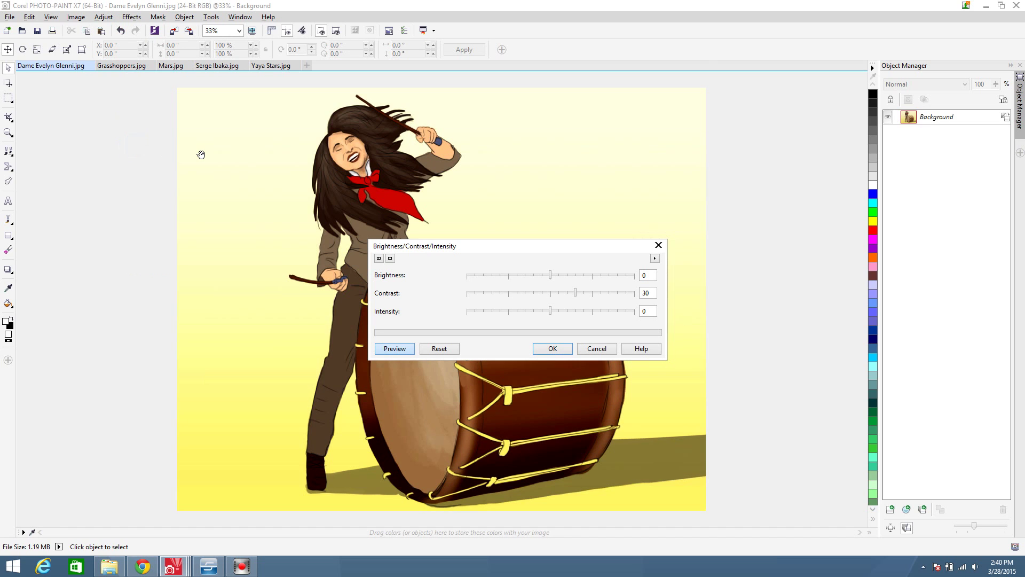
drag(581, 245, 321, 248)
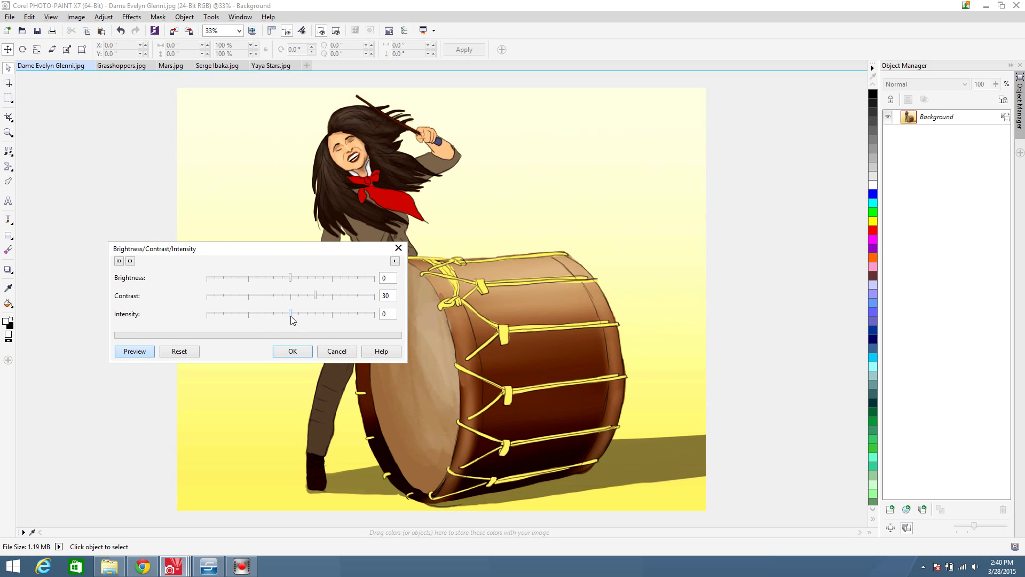
drag(315, 295, 375, 295)
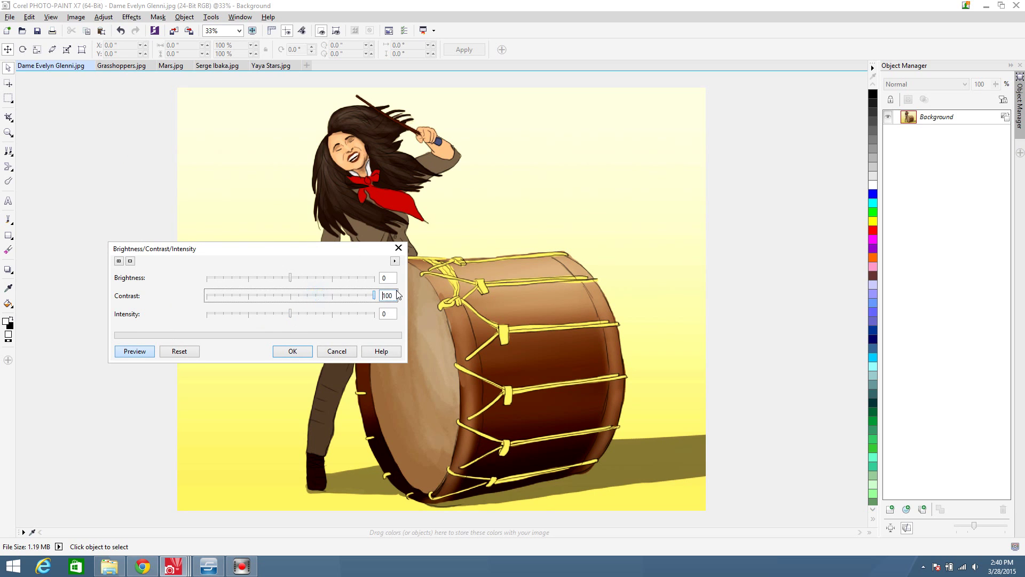
drag(325, 257, 898, 179)
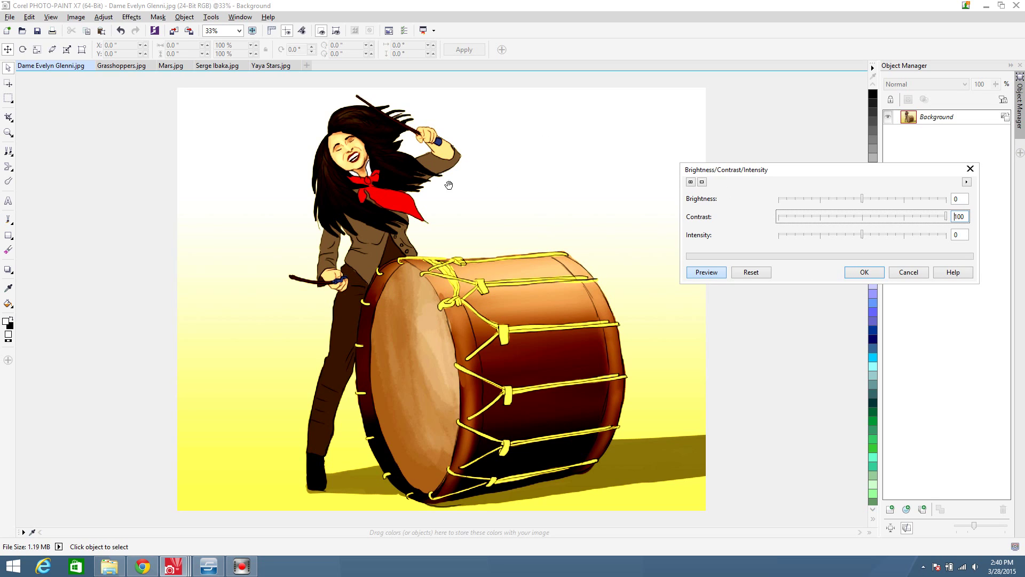
click(863, 217)
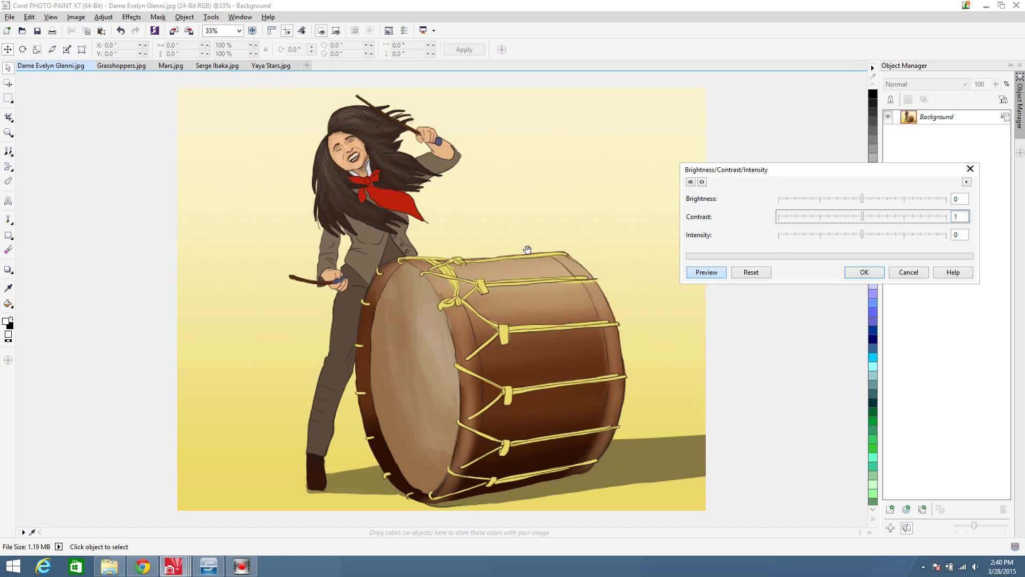
click(879, 218)
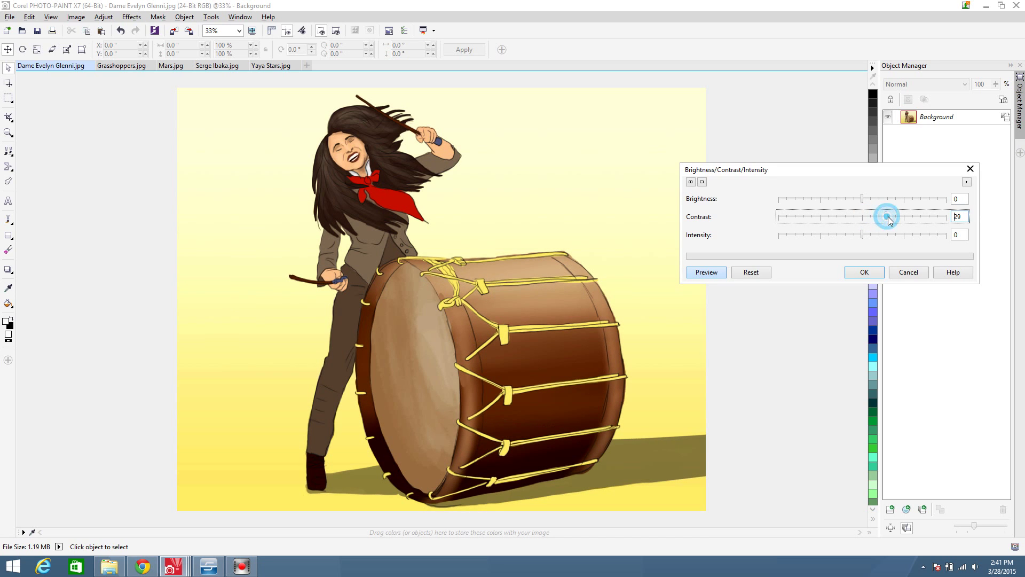
drag(888, 217, 908, 219)
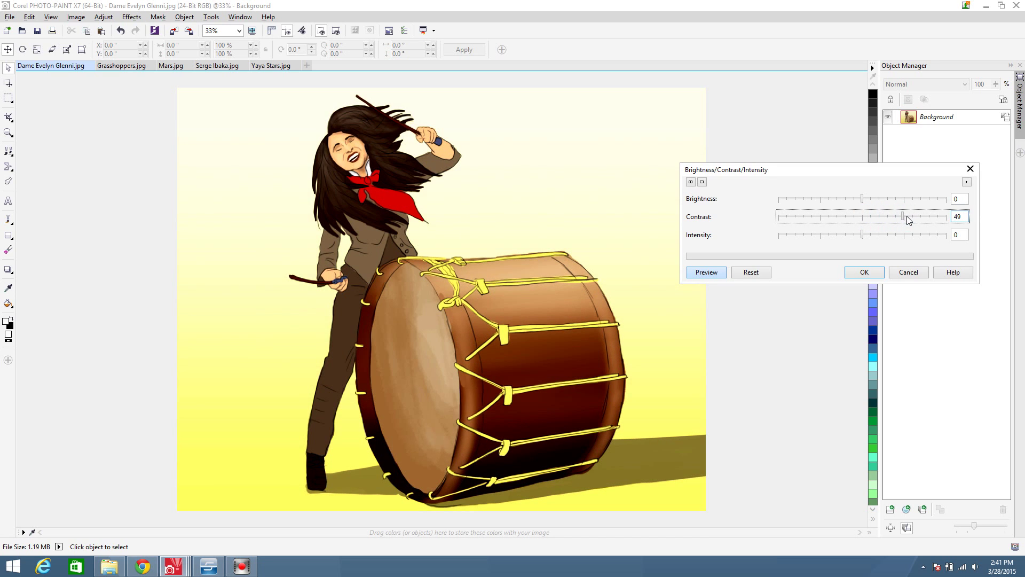
click(895, 218)
click(856, 272)
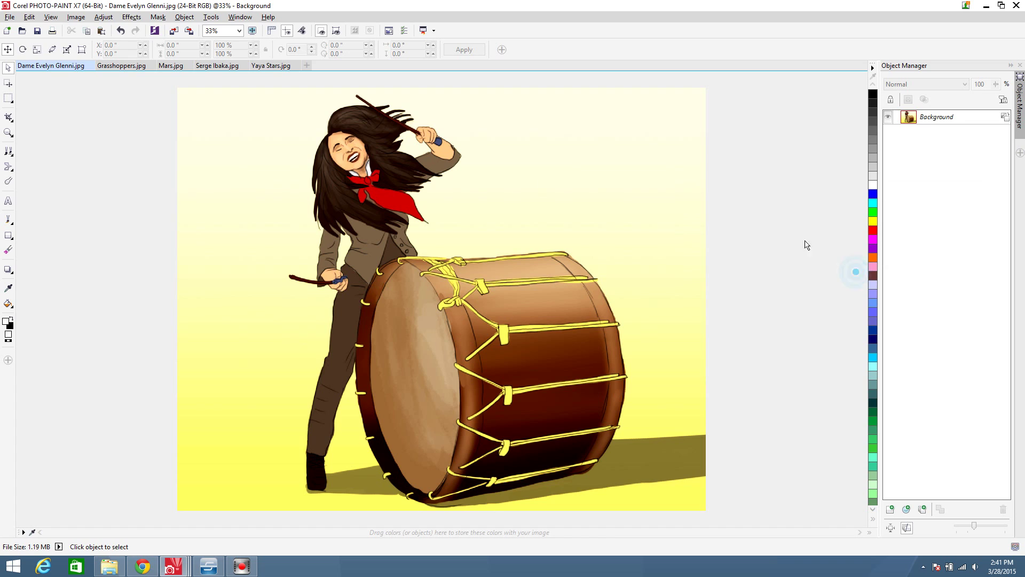
Enlarge the paper size to 3,200 by 2,600 pixels with centered placement and a black background to add a border
click(77, 18)
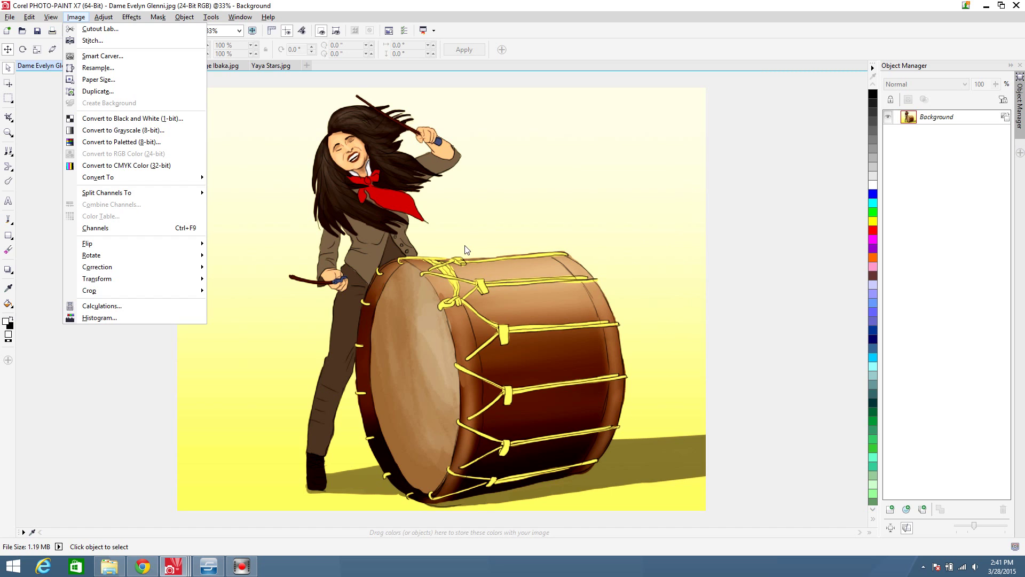
click(117, 80)
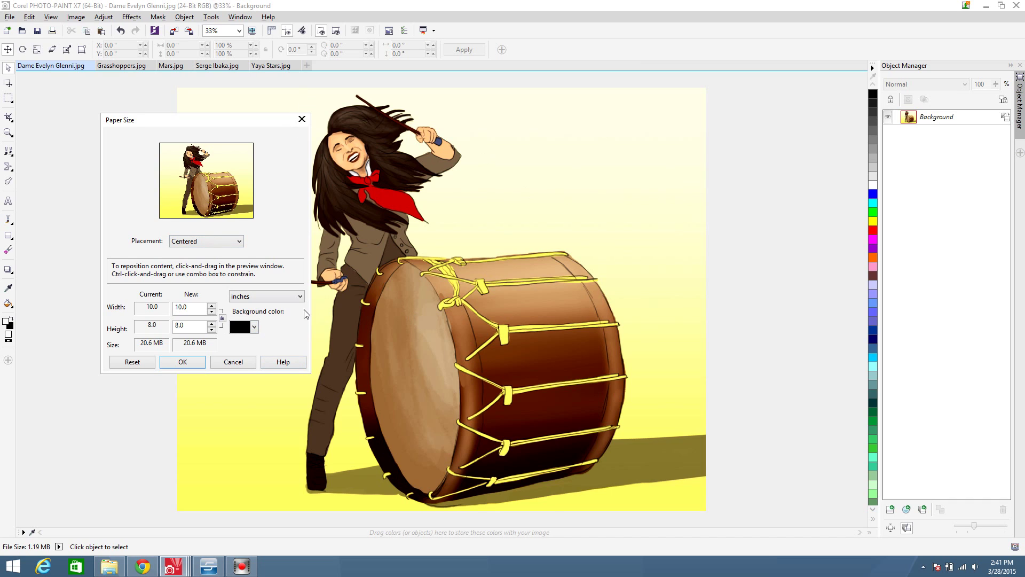
click(286, 296)
click(264, 348)
drag(202, 308, 184, 308)
text(200)
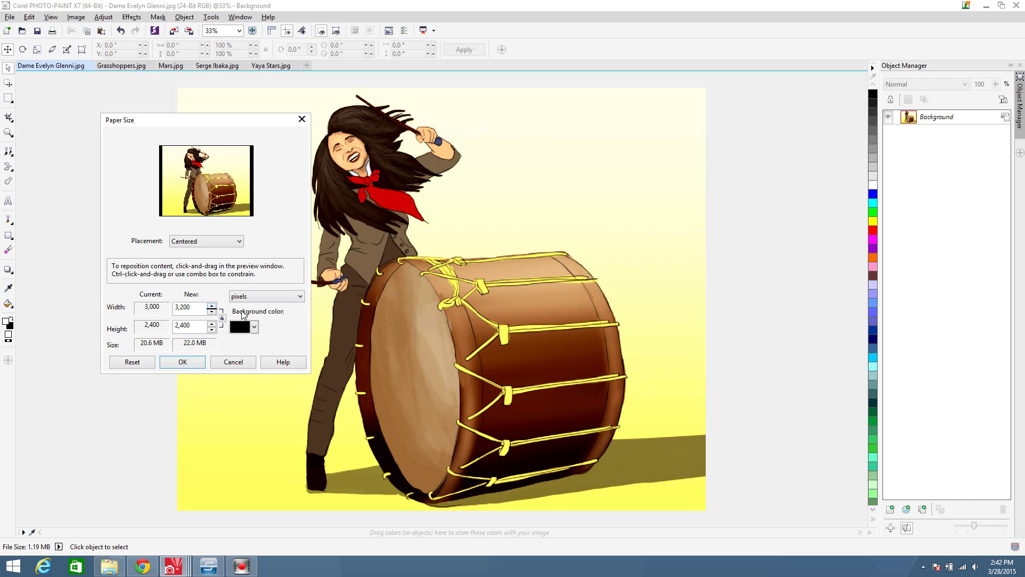
drag(198, 326, 180, 327)
text(600)
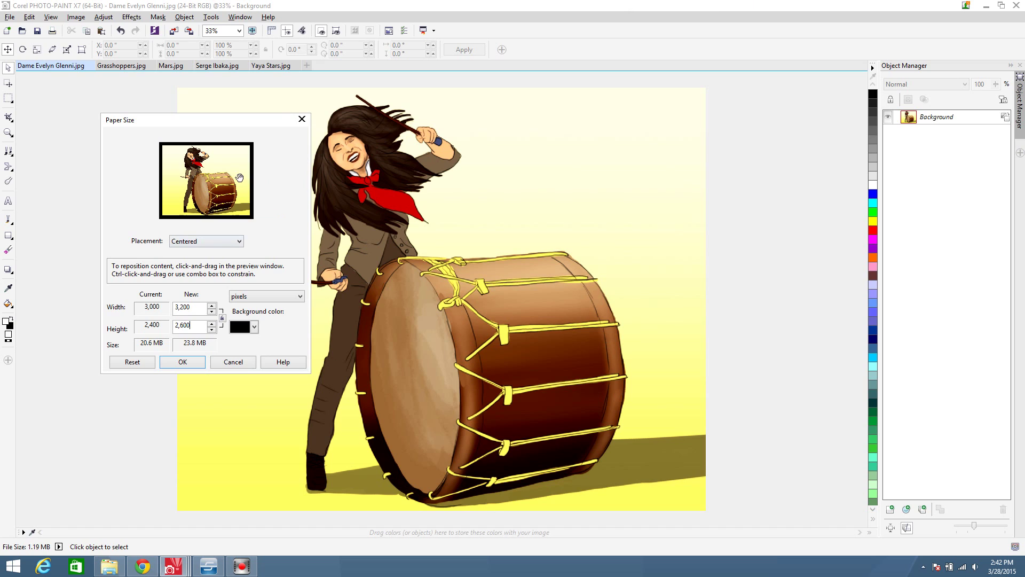
click(185, 358)
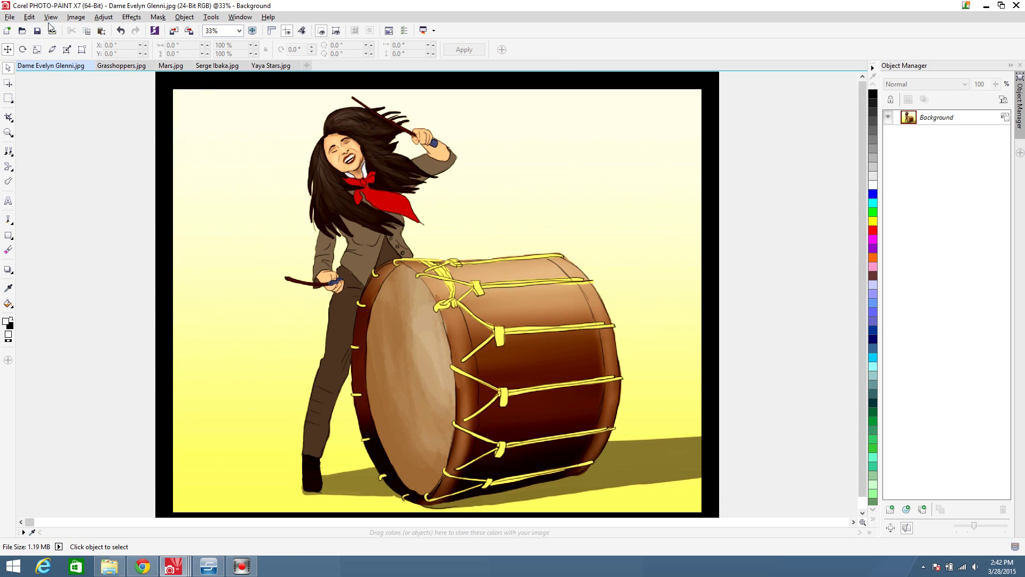
Resample the bordered image to a width of 650 pixels, maintaining the aspect ratio
click(81, 18)
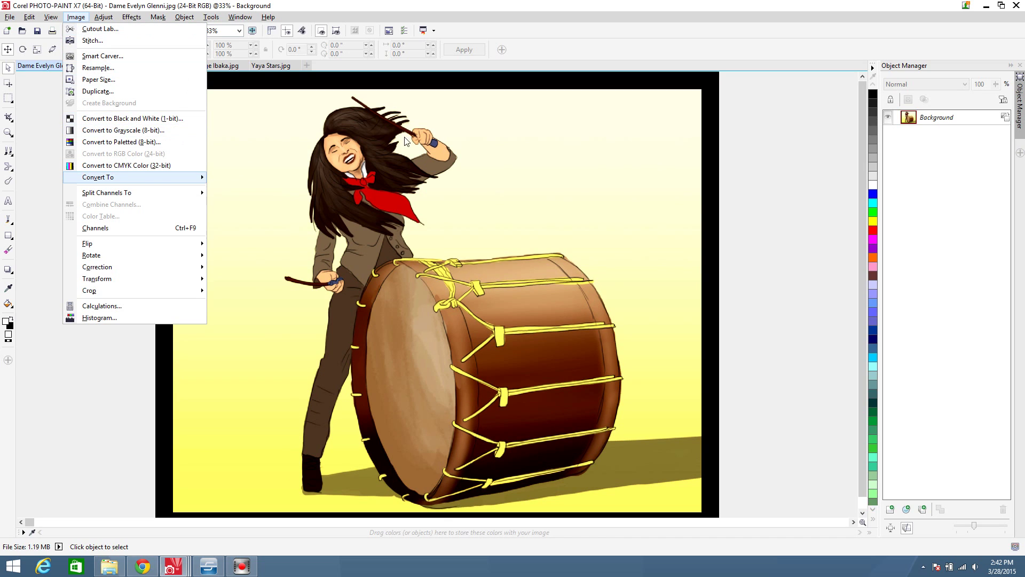
mouse_move(106, 177)
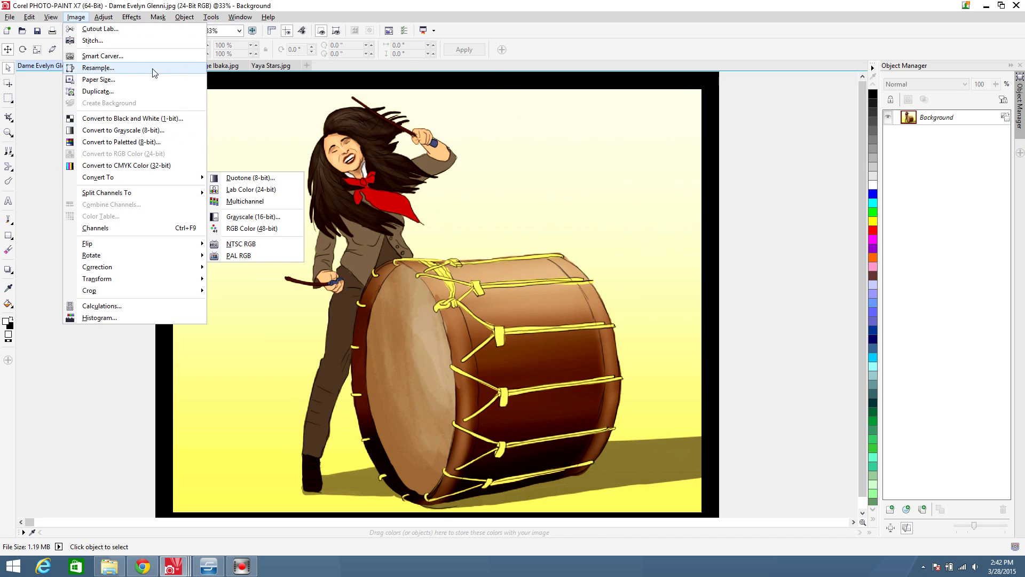
click(113, 70)
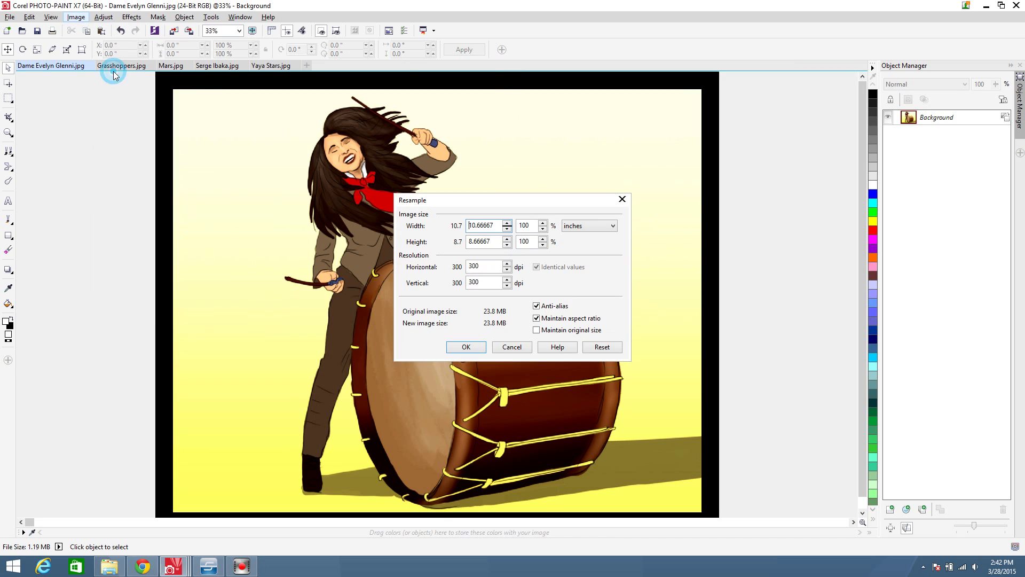
click(601, 226)
click(583, 276)
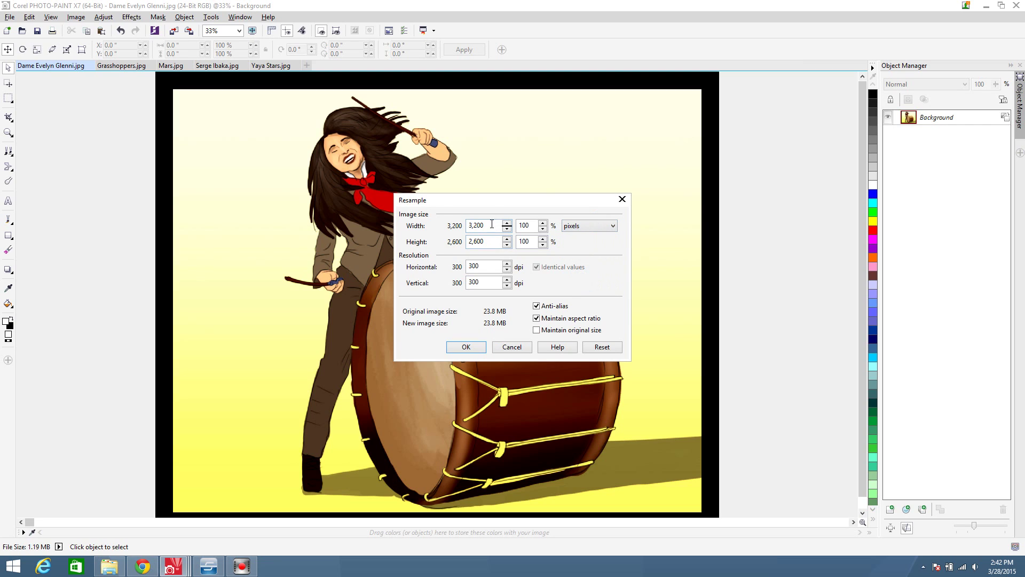
double_click(492, 224)
text(650)
click(481, 246)
click(474, 243)
click(466, 346)
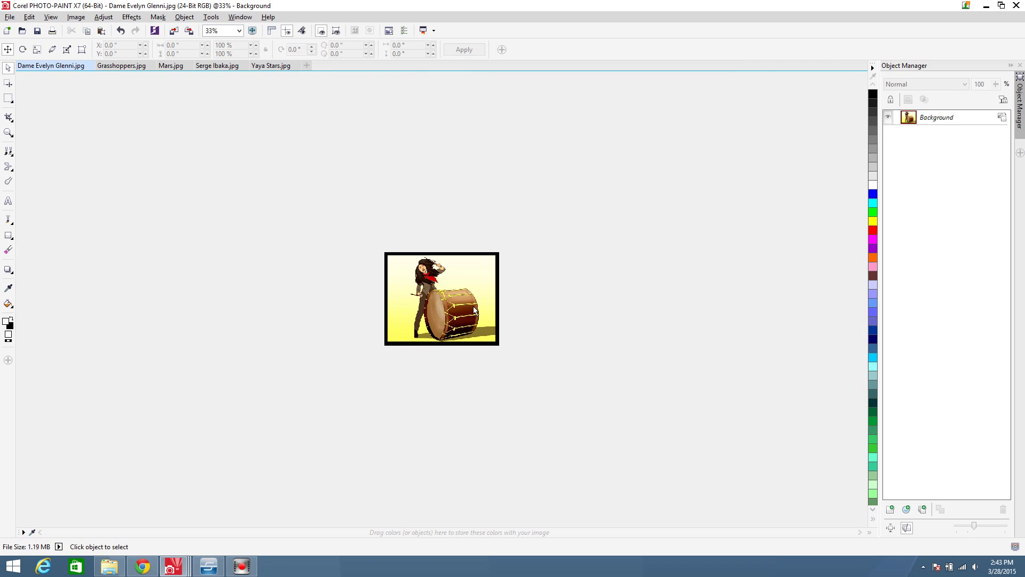
Start saving a copy of the resampled image in the babygoat images 3-27 folder on the Desktop
click(239, 31)
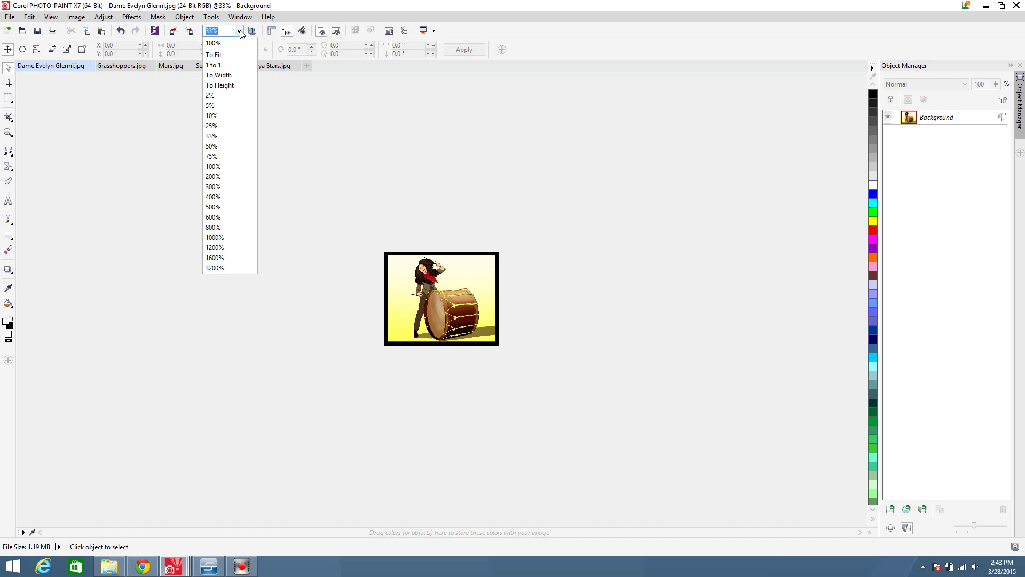
click(518, 177)
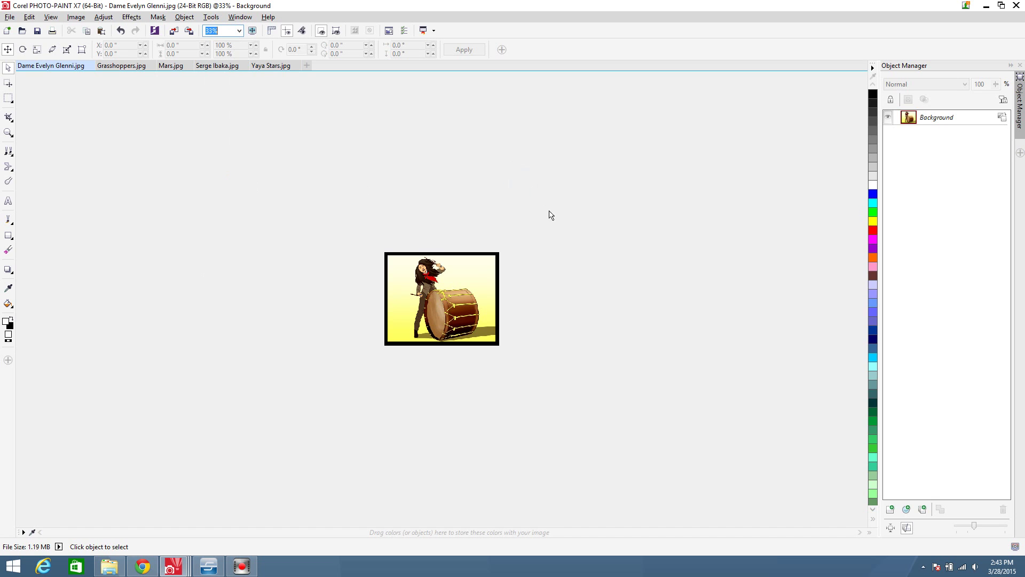
scroll(530, 278, up, 1)
scroll(530, 281, up, 4)
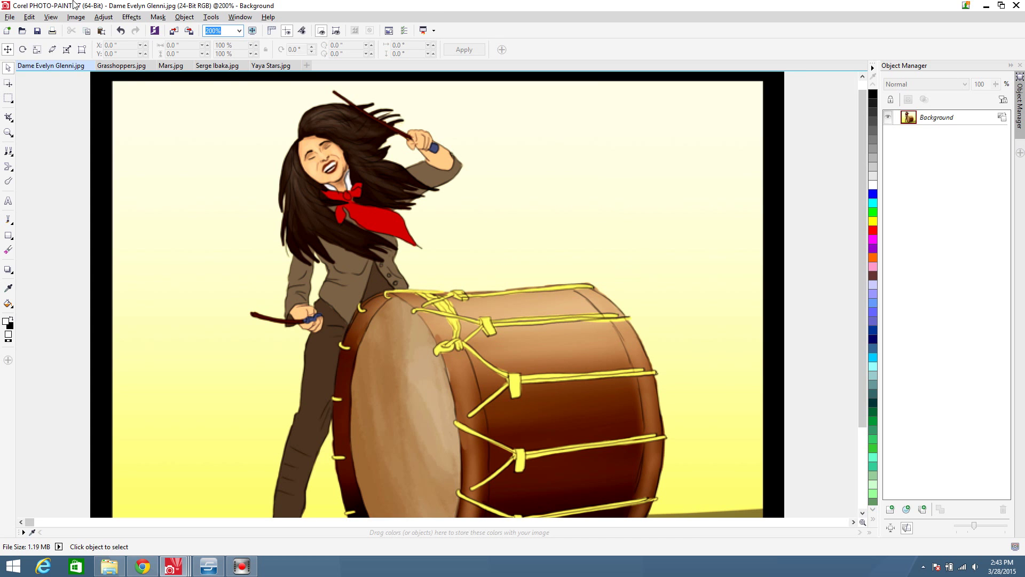
scroll(476, 326, down, 1)
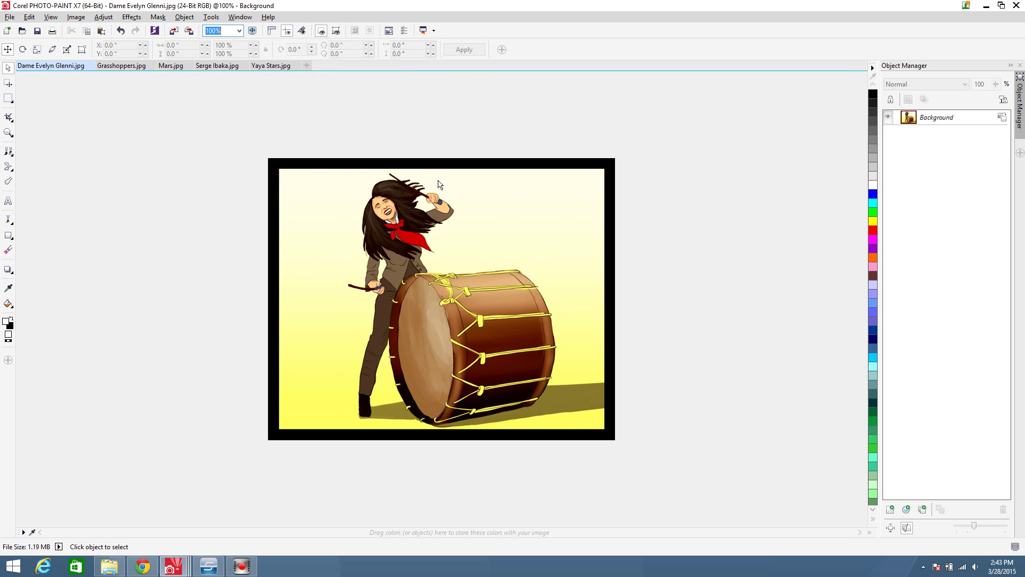
click(10, 17)
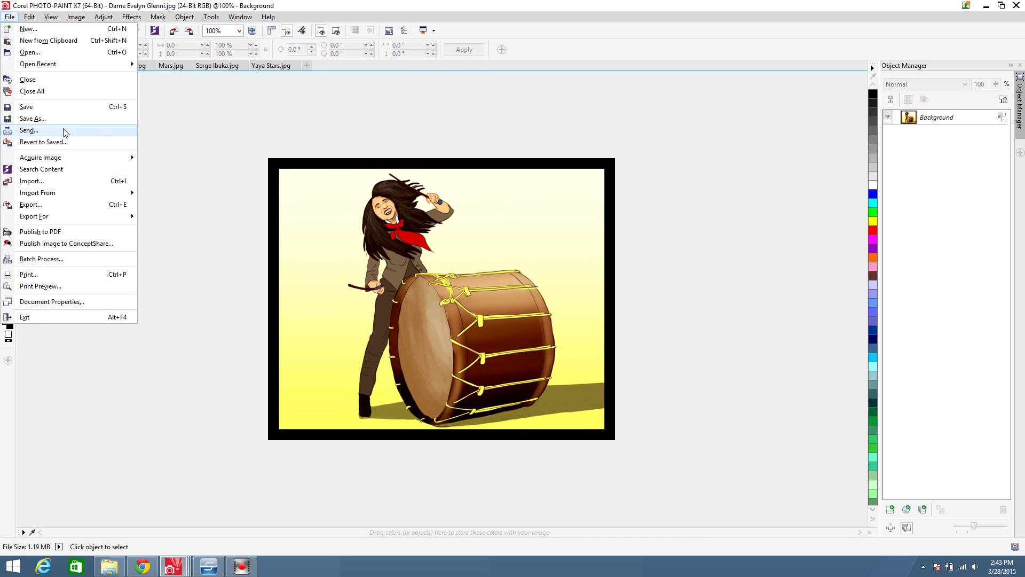
click(62, 120)
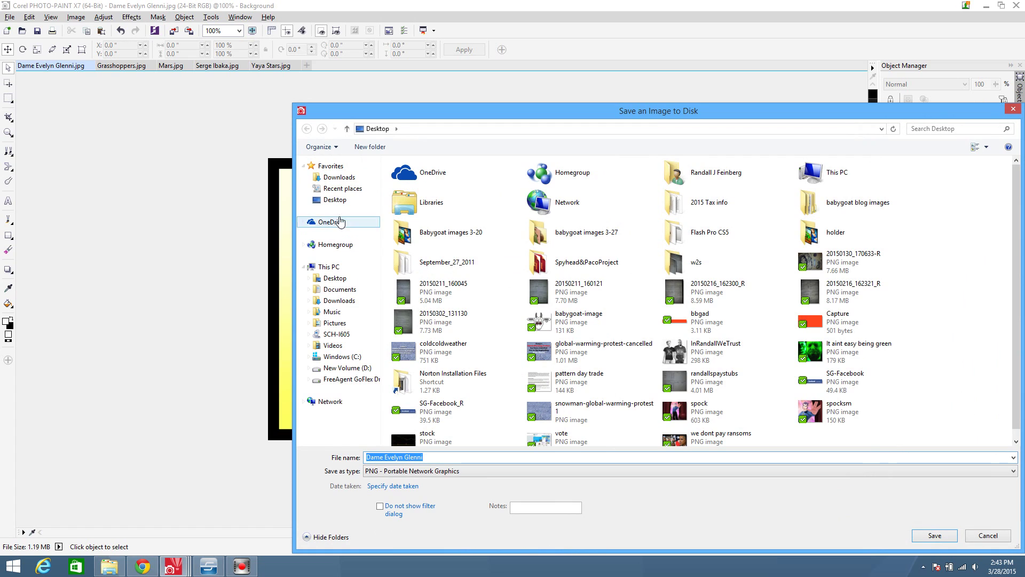
click(348, 277)
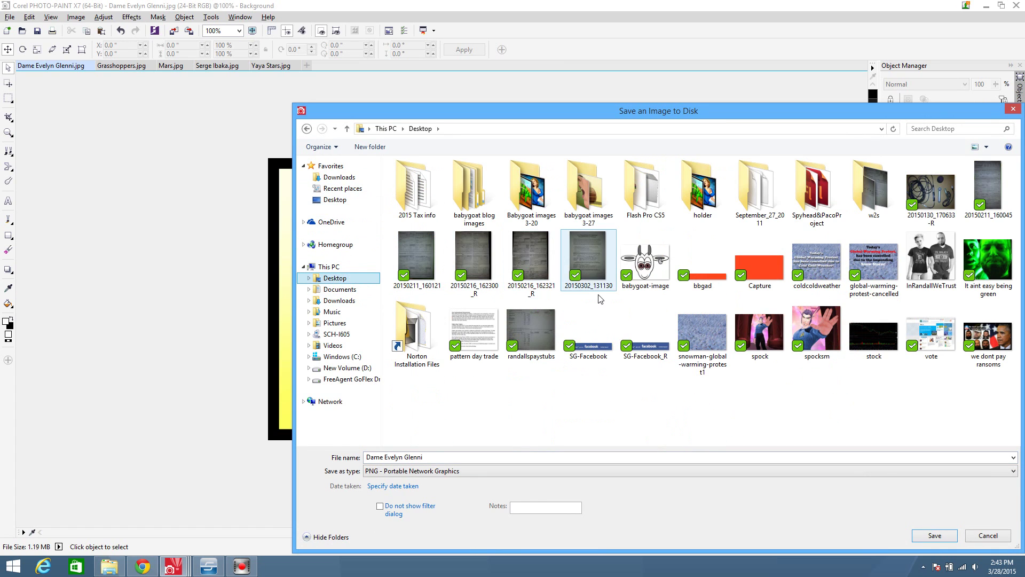
click(594, 203)
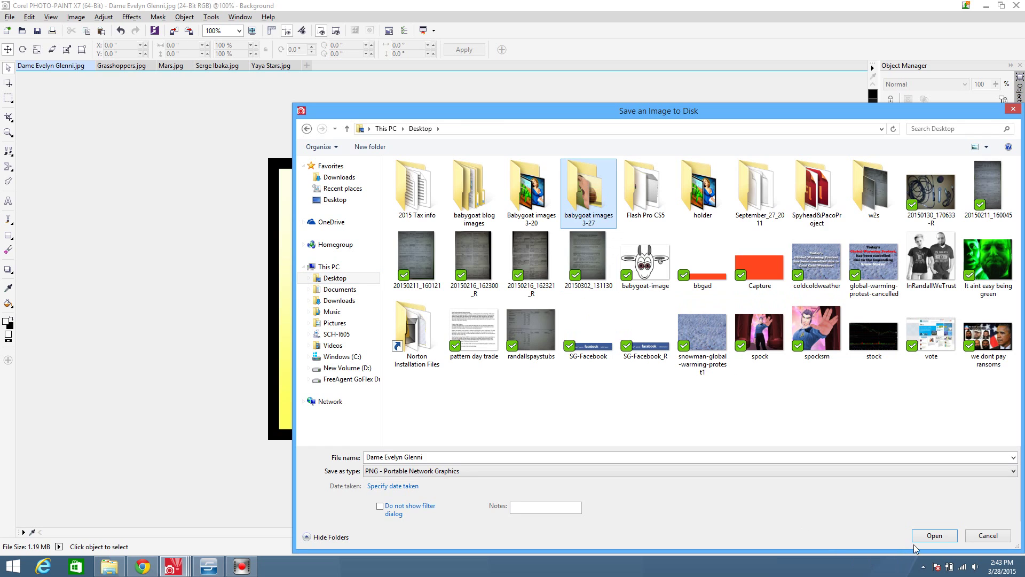
click(935, 536)
Save the image as Dame Evelyn Glenni_R in 24-bit RGB PNG format with transparency and anti-aliasing, and close it
click(434, 459)
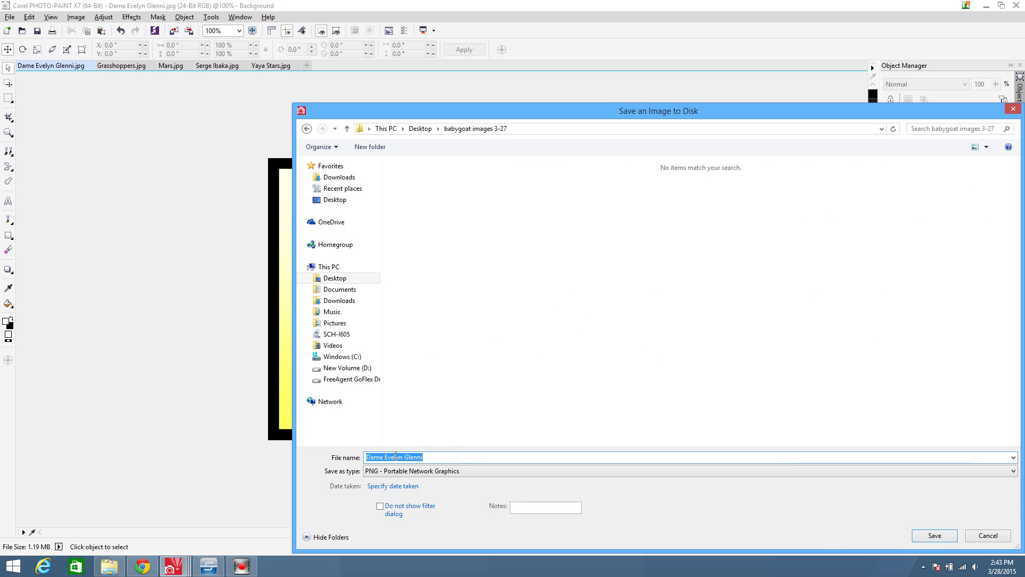
click(437, 457)
click(936, 537)
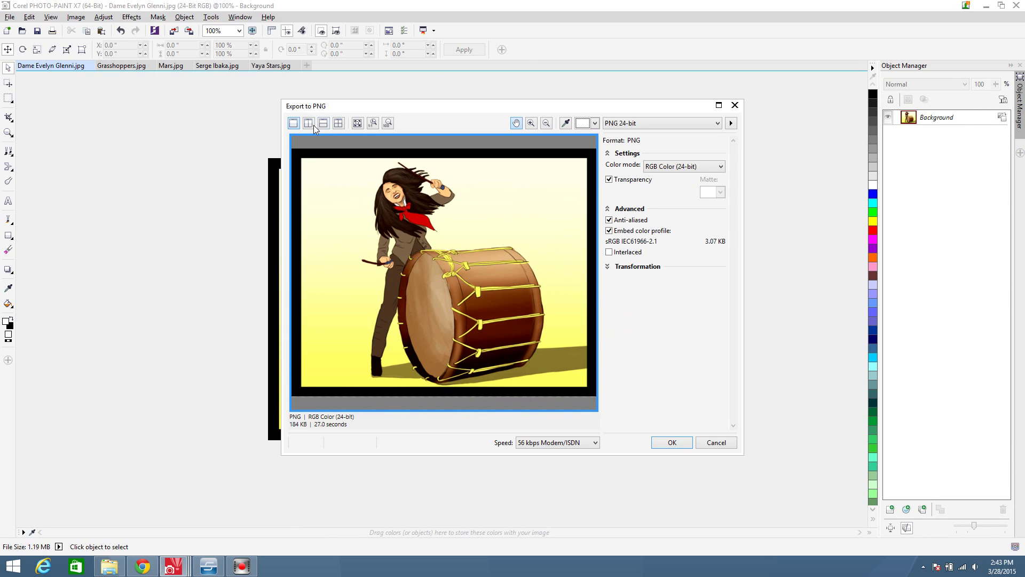
click(676, 441)
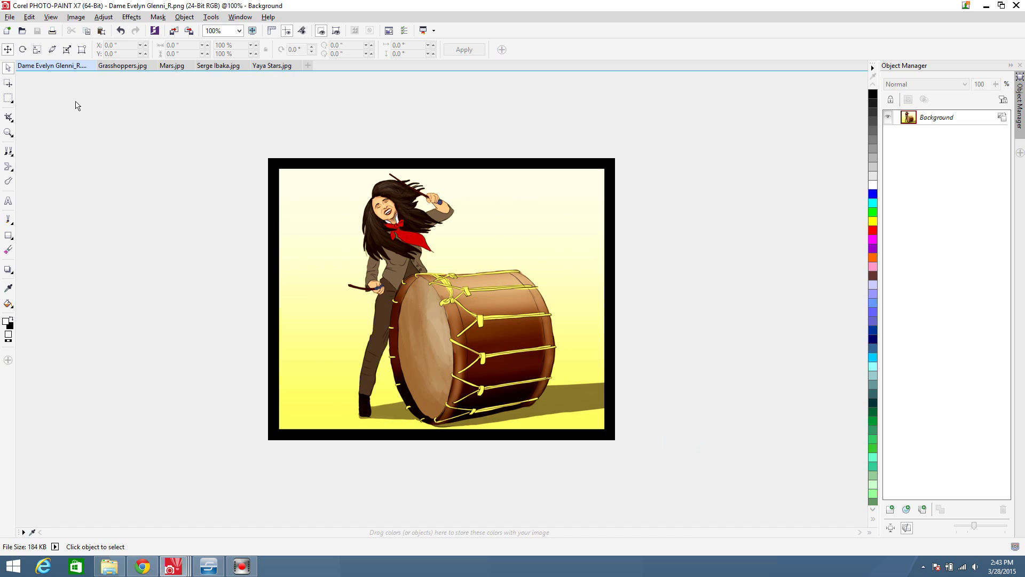
click(90, 65)
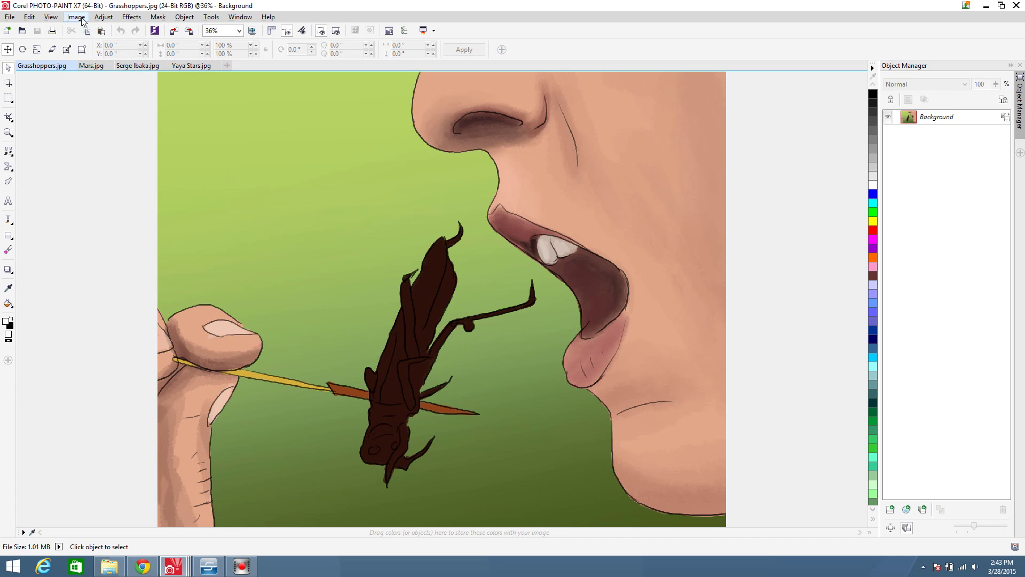
Apply the Jaggy Despeckle blur to Grasshoppers.jpg with symmetric width and height of 5
click(134, 17)
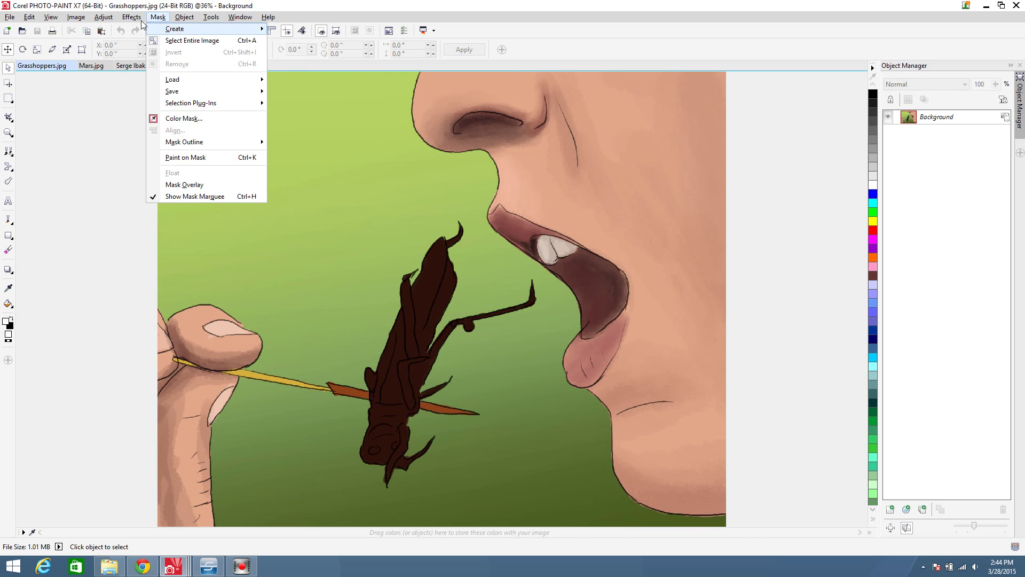
mouse_move(153, 70)
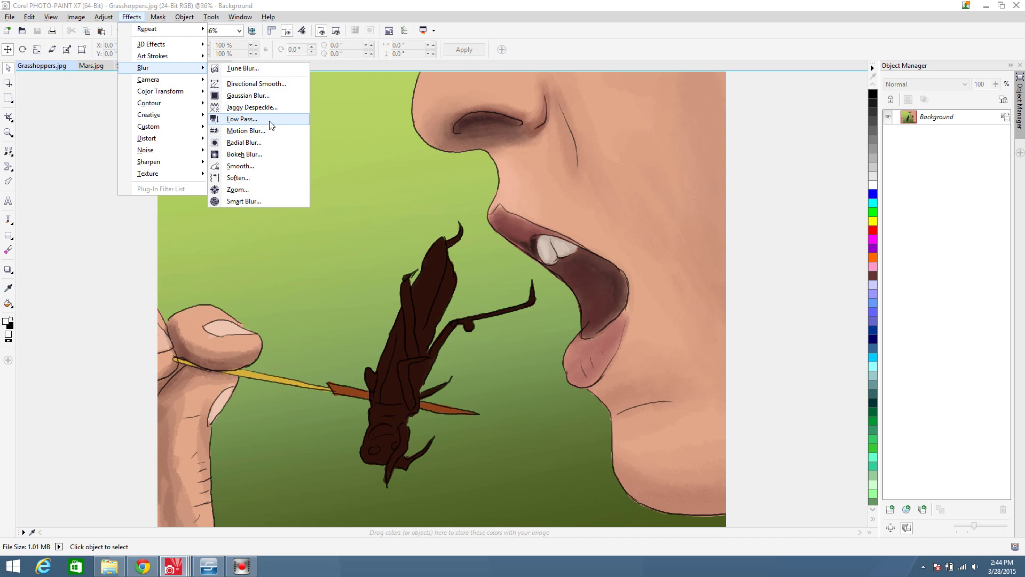
click(275, 108)
drag(460, 258, 700, 289)
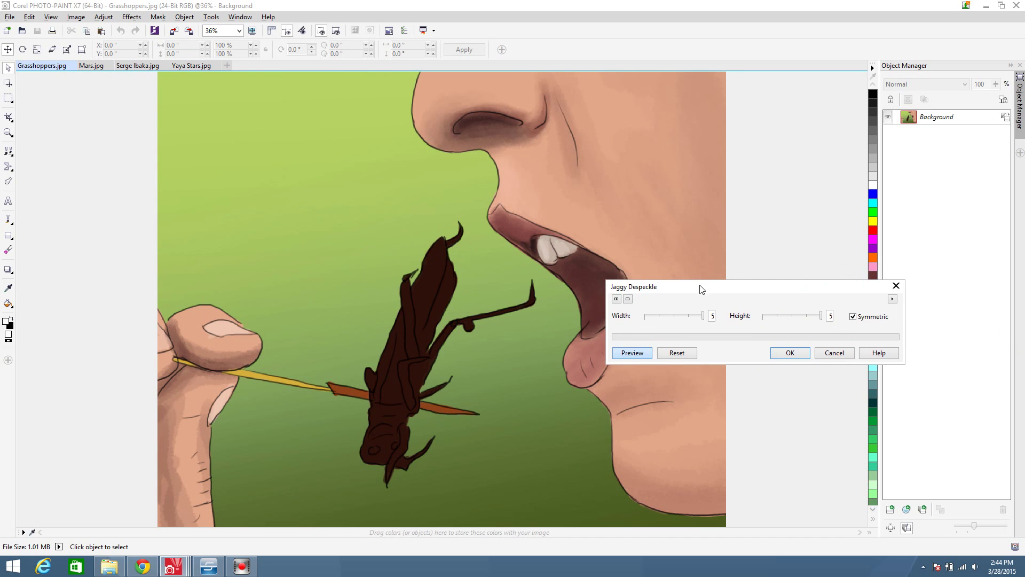
click(791, 353)
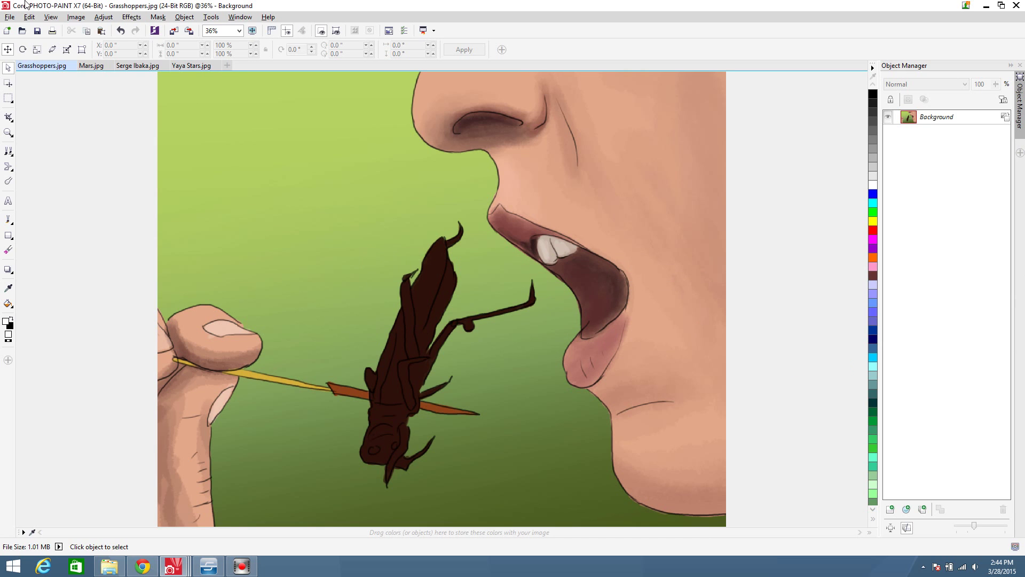
Try a contrast of 10 on the whole Grasshoppers.jpg image and undo the adjustment
click(76, 17)
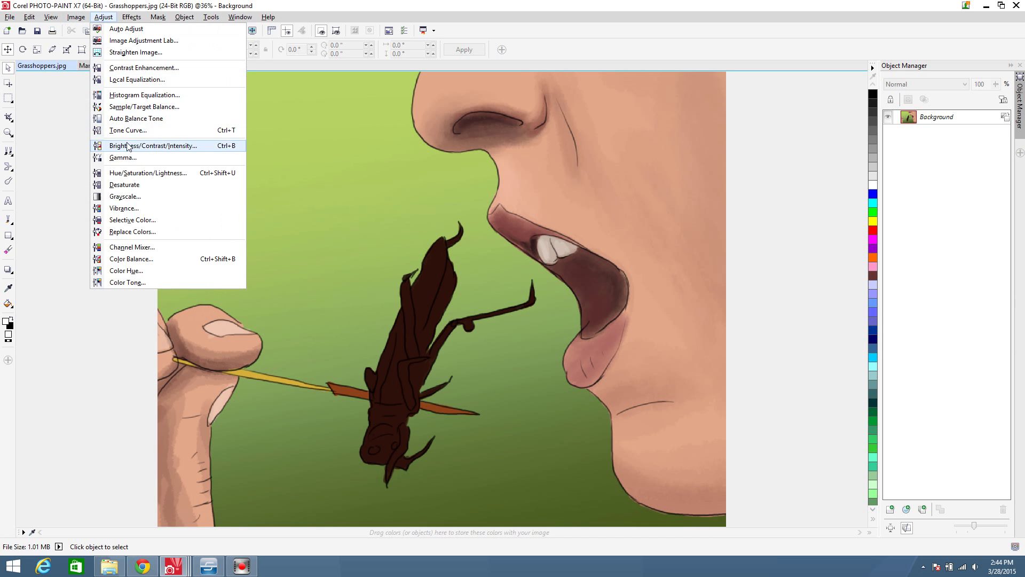
click(127, 146)
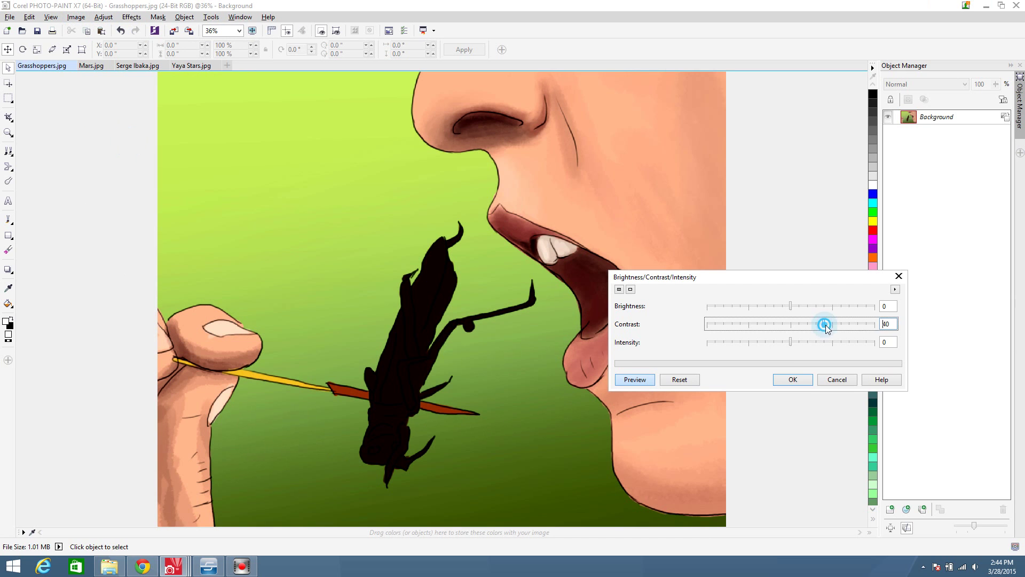
drag(825, 325, 876, 324)
drag(812, 281, 863, 368)
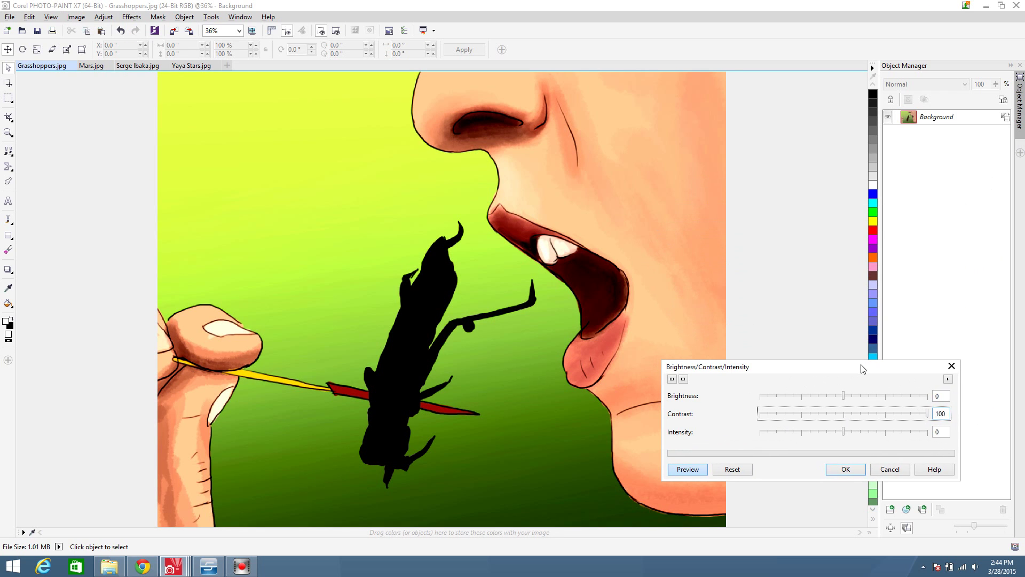
click(843, 415)
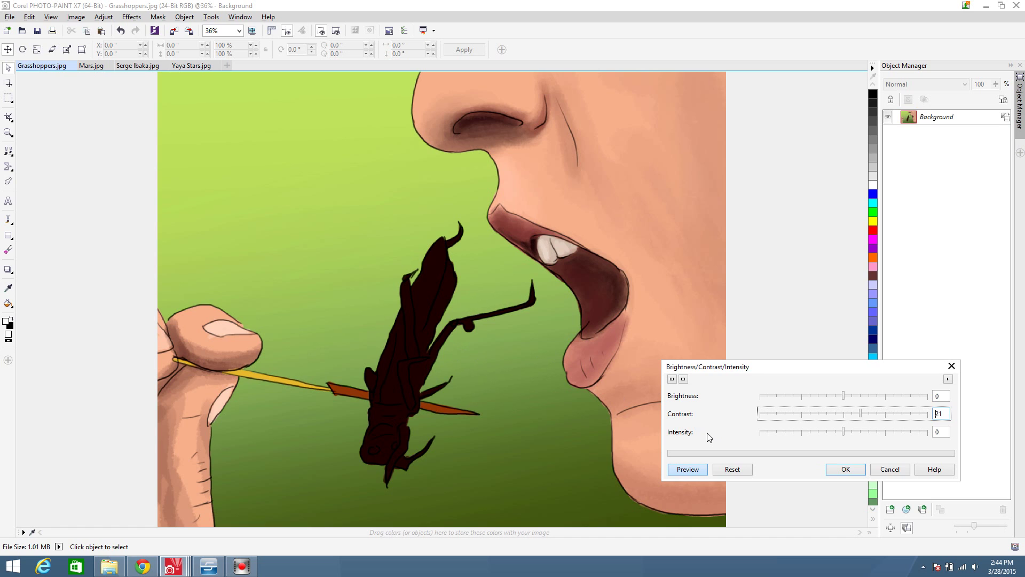
click(871, 416)
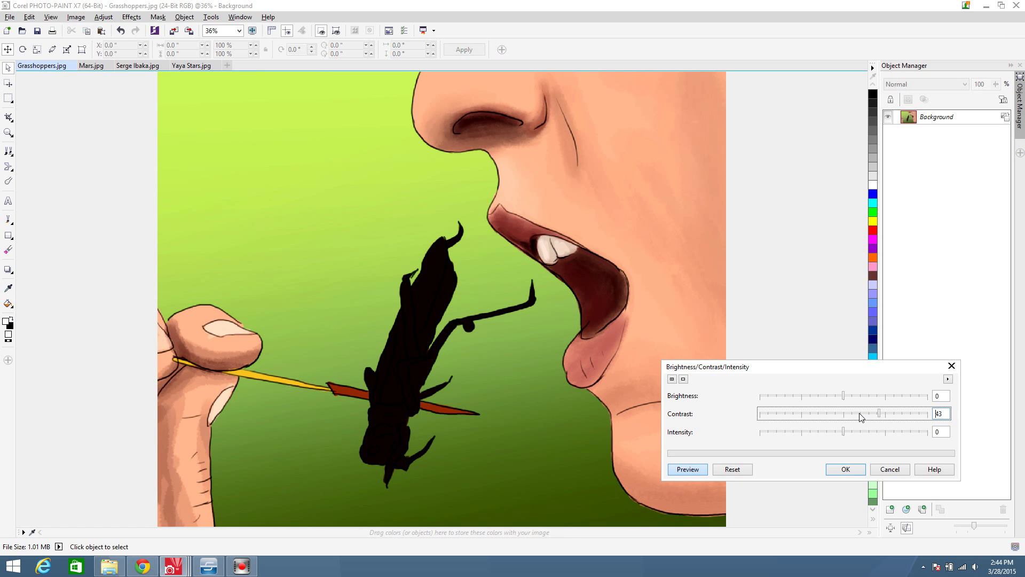
click(869, 419)
click(858, 418)
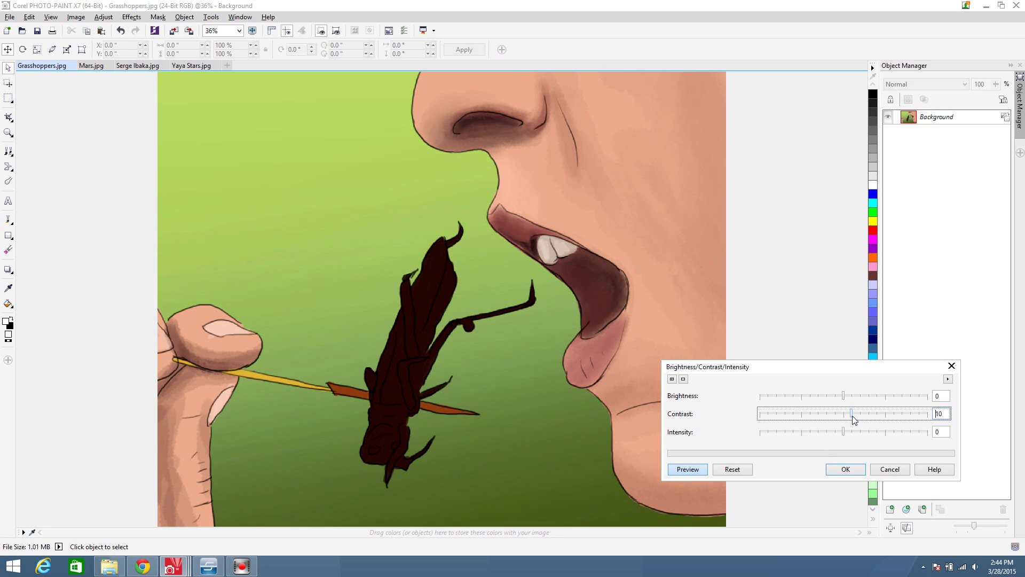
click(848, 471)
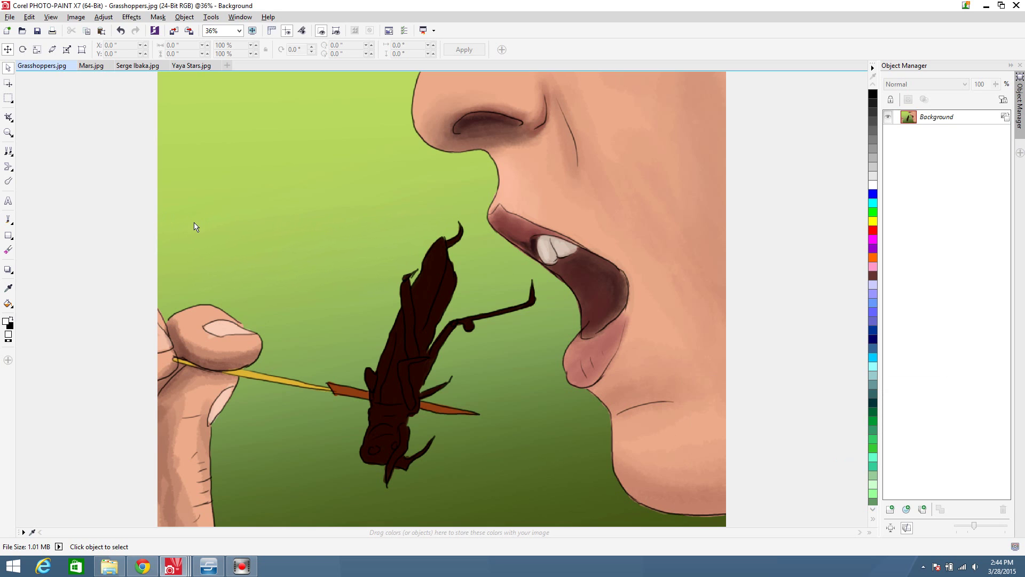
key(ctrl+z)
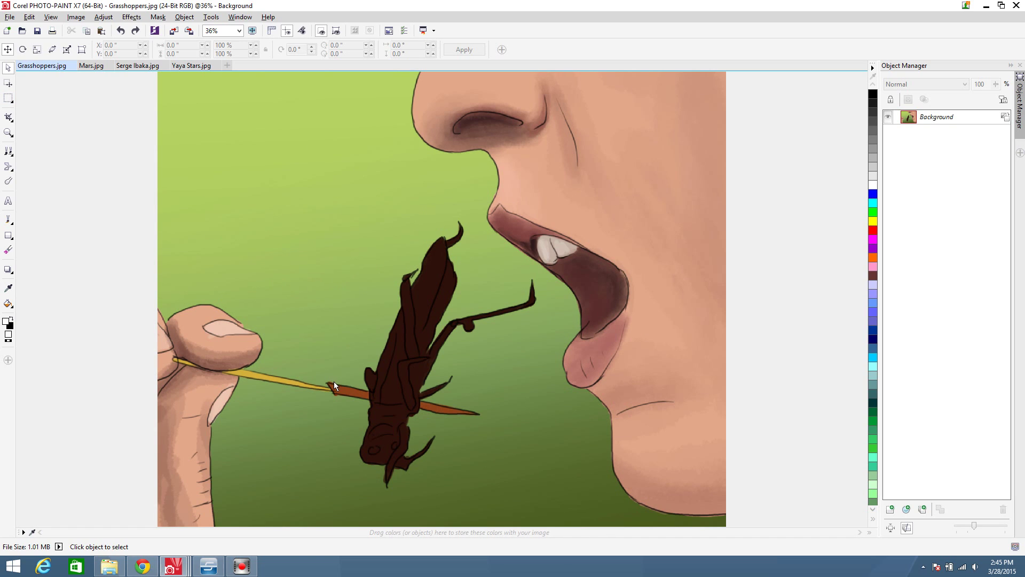
Outline the grasshopper with a freehand mask, copy it to a new object, and clear the mask
click(8, 98)
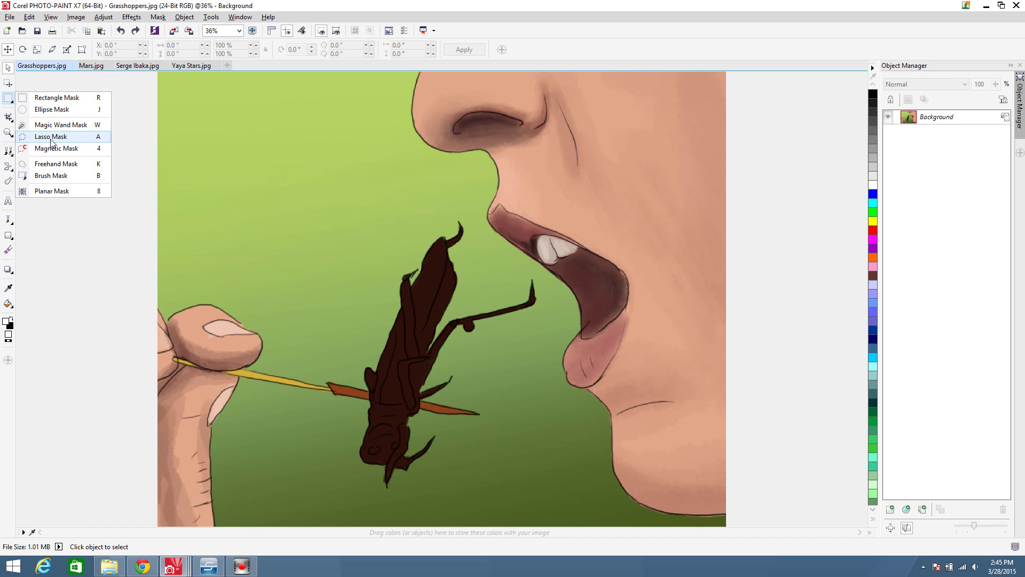
click(73, 167)
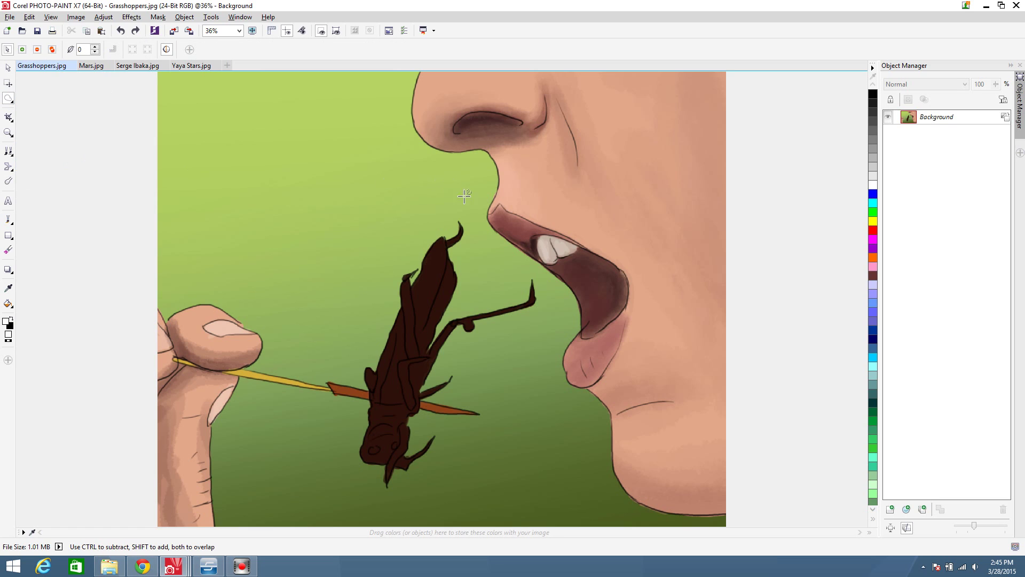
mouse_move(456, 216)
mouse_down()
mouse_move(396, 276)
mouse_move(351, 408)
mouse_move(354, 474)
mouse_move(399, 491)
mouse_move(434, 489)
mouse_move(455, 431)
mouse_move(481, 434)
mouse_move(494, 409)
mouse_move(466, 359)
mouse_move(517, 346)
mouse_move(550, 321)
mouse_move(551, 292)
mouse_move(529, 273)
mouse_move(474, 306)
mouse_move(465, 298)
mouse_move(458, 217)
mouse_up()
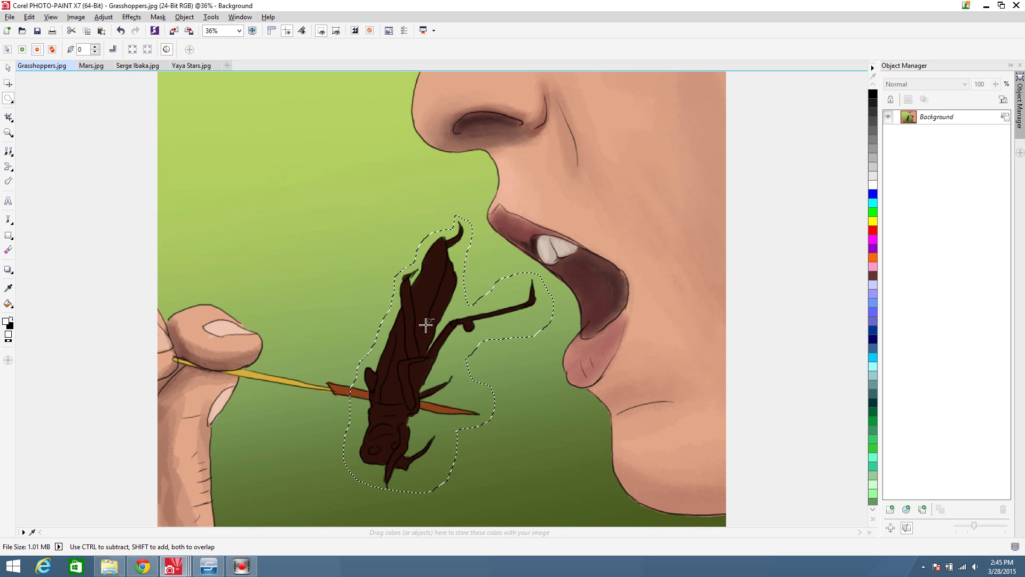
key(ctrl+Up)
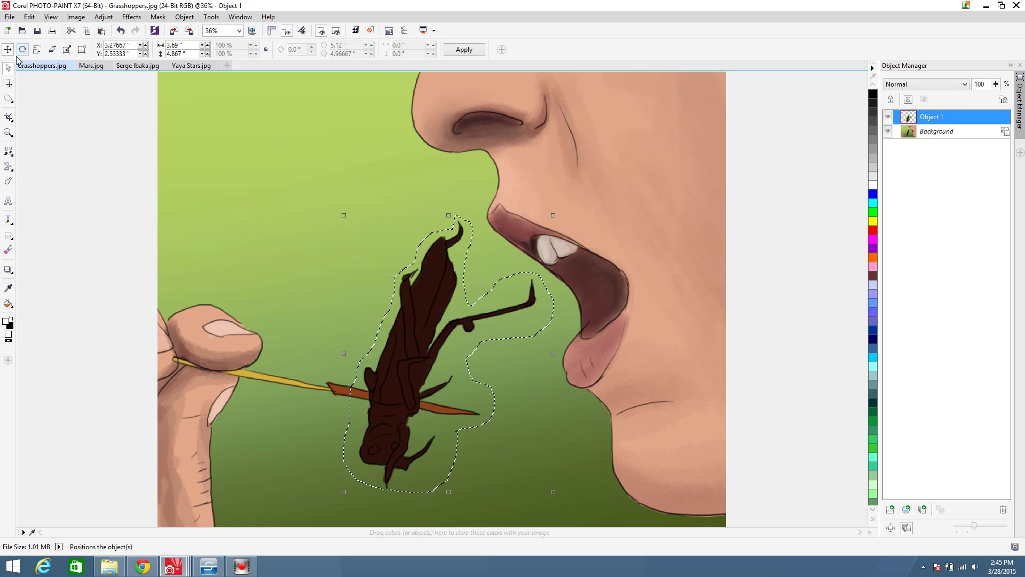
click(10, 99)
click(57, 97)
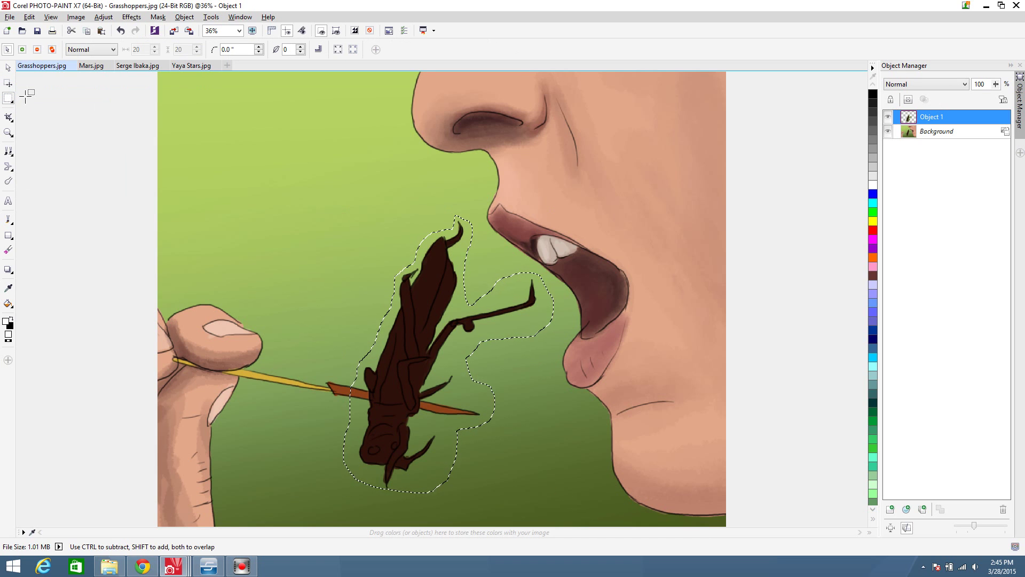
click(335, 177)
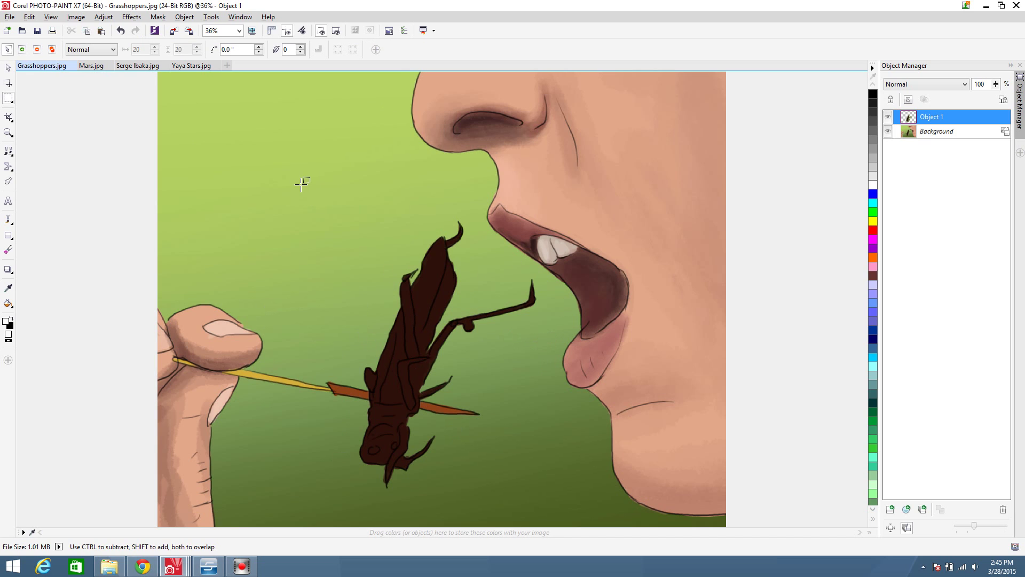
Set the Background layer's contrast to 65 while Object 1 is temporarily hidden
click(934, 132)
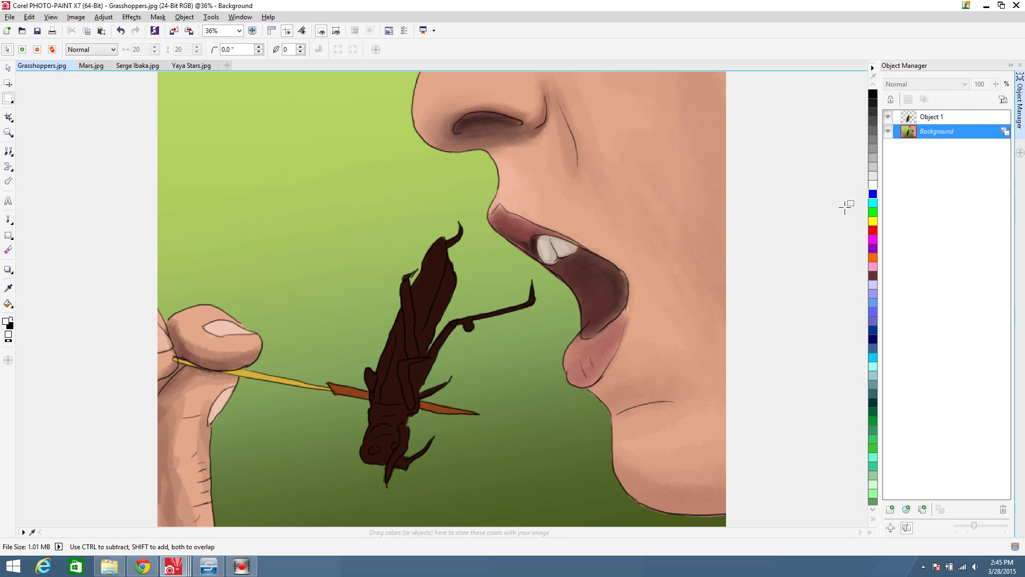
click(889, 117)
click(107, 19)
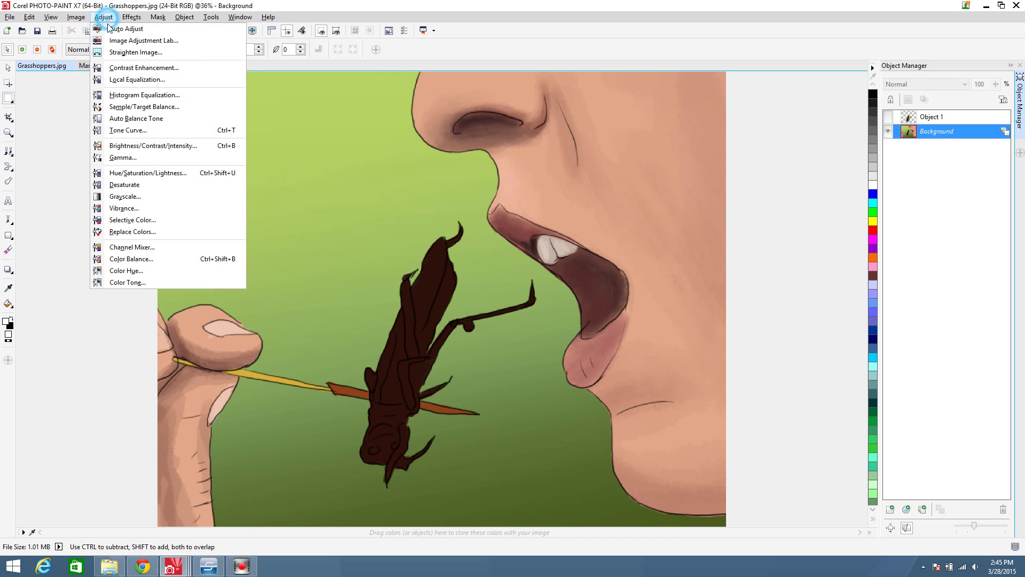
click(160, 147)
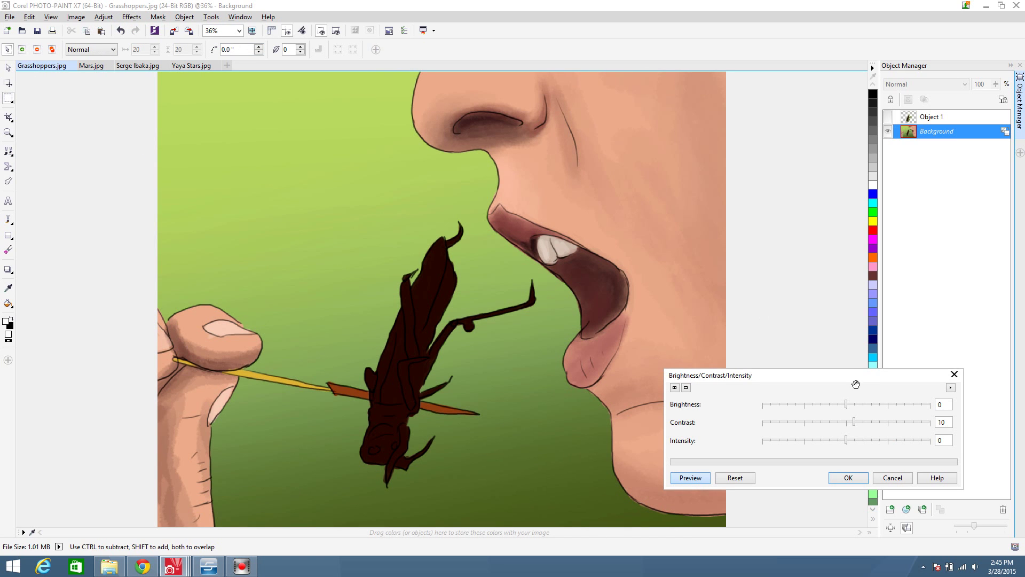
click(863, 422)
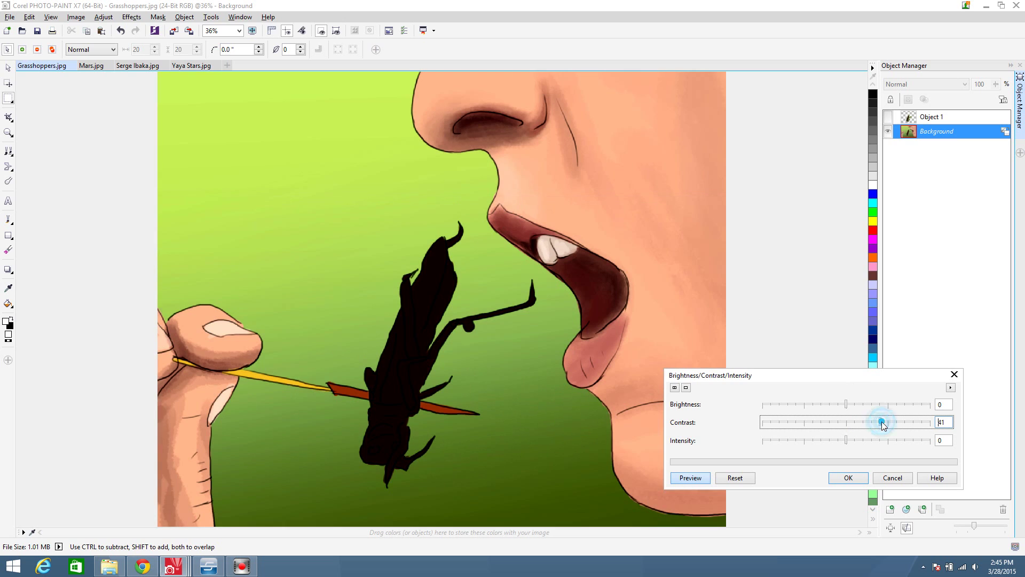
click(896, 421)
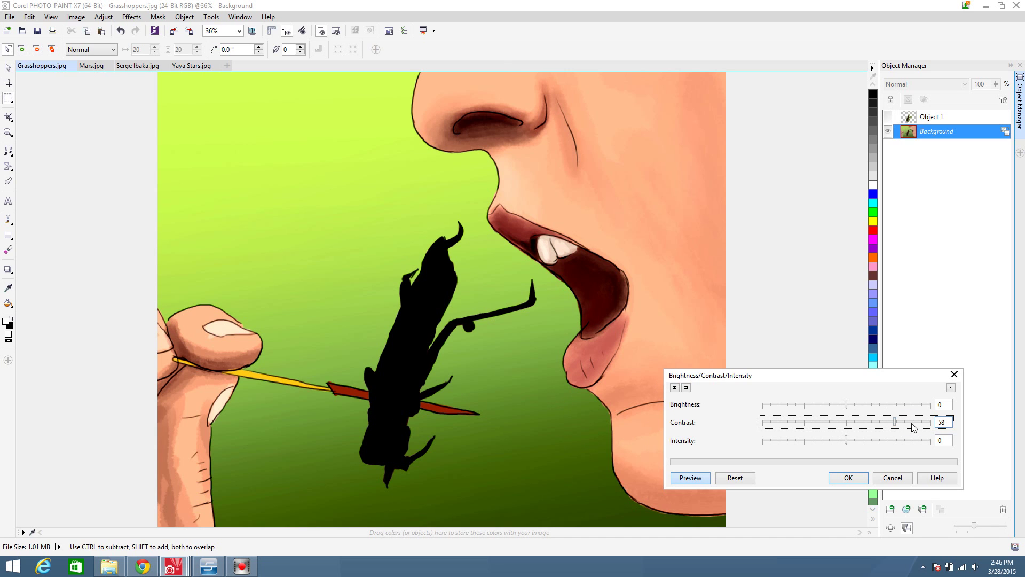
click(918, 424)
click(930, 423)
click(932, 423)
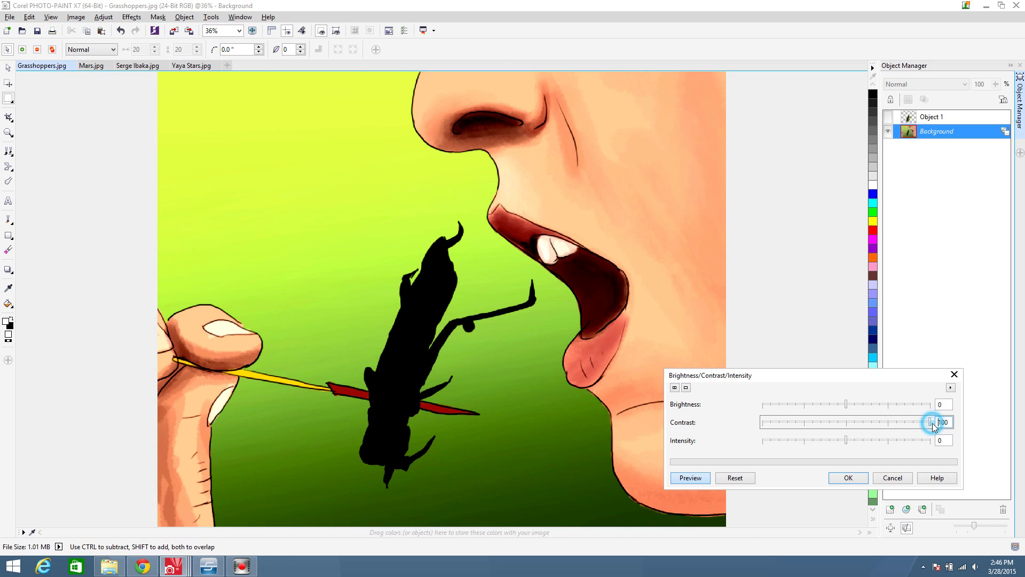
click(912, 423)
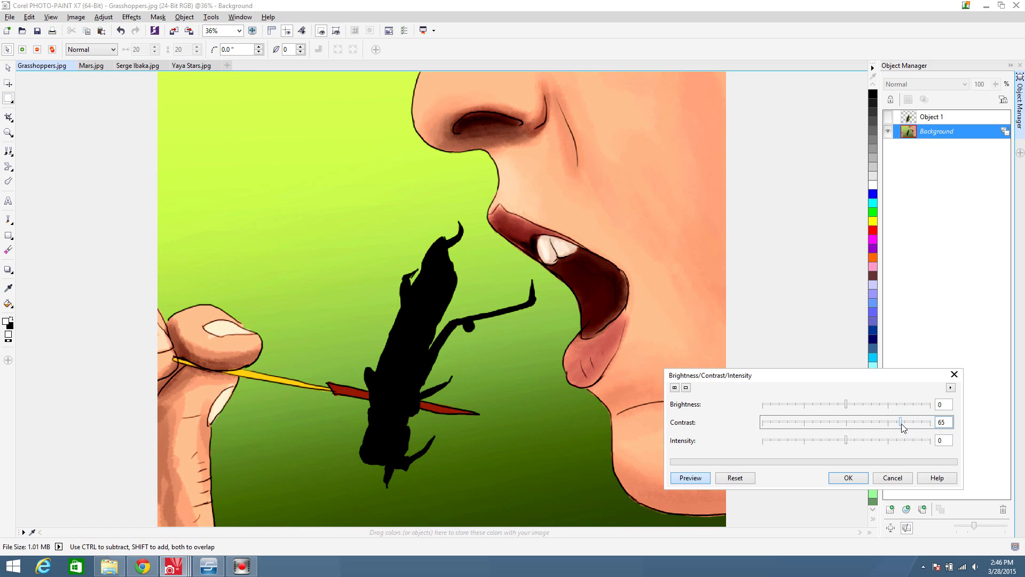
click(875, 478)
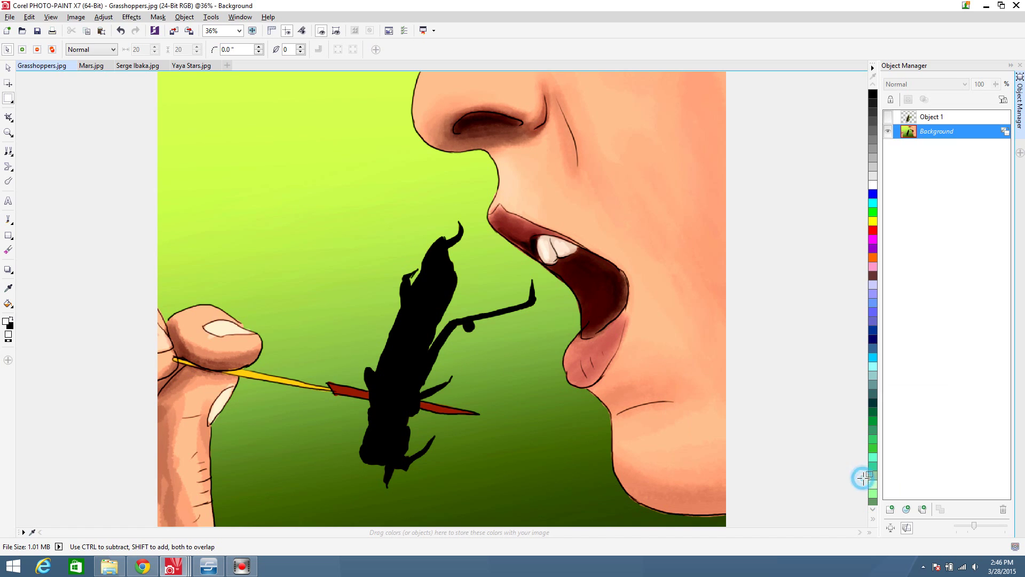
click(889, 117)
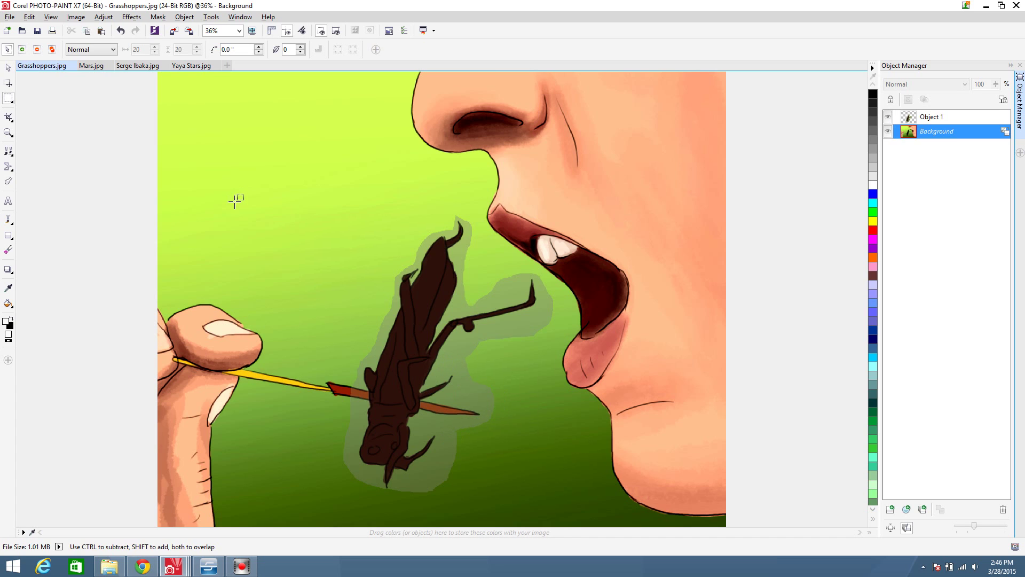
Select the pale green area around the grasshopper's upper body on Object 1 with the Magic Wand Mask and delete it
click(11, 100)
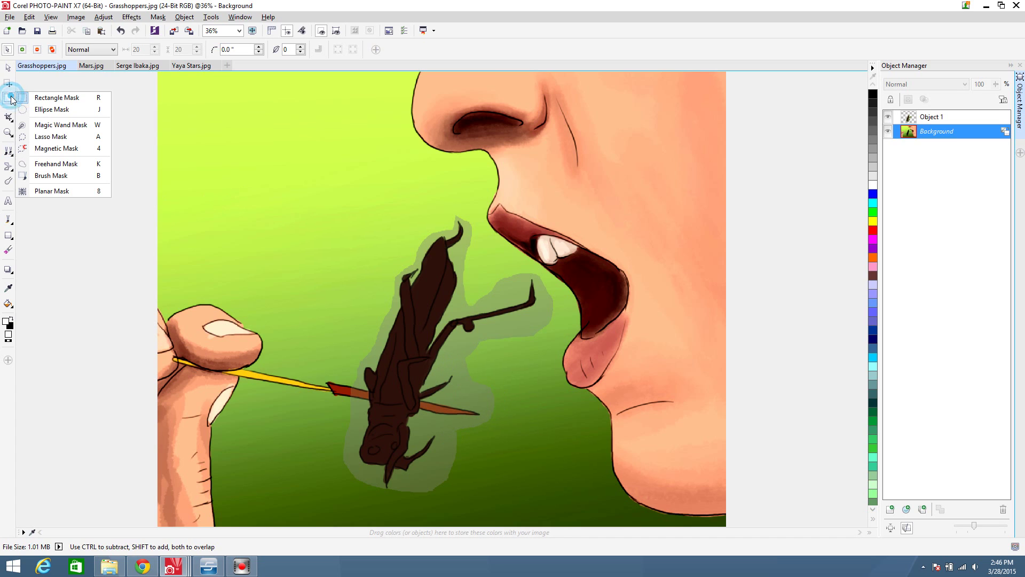
click(8, 100)
click(7, 100)
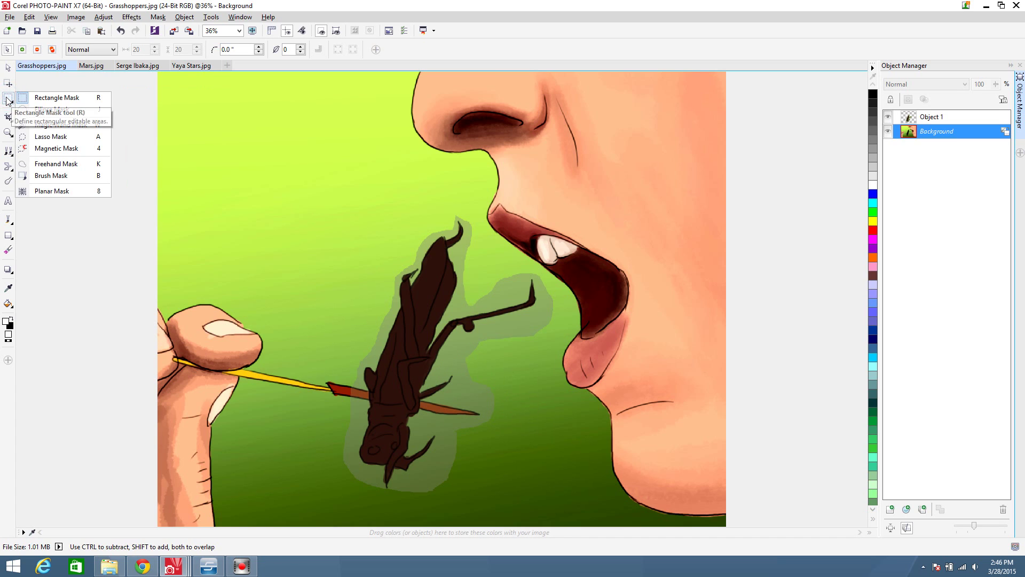
click(48, 125)
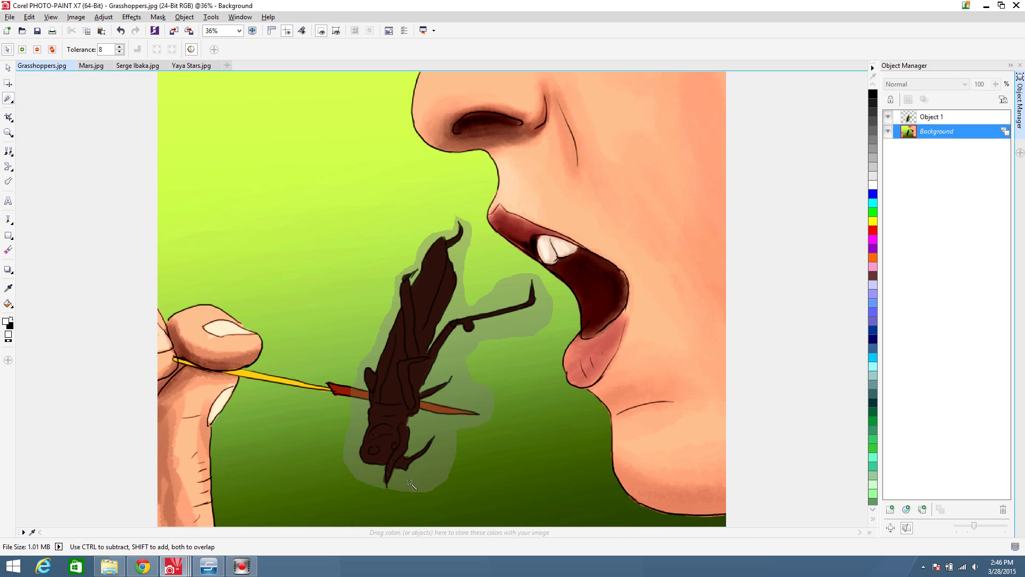
click(522, 328)
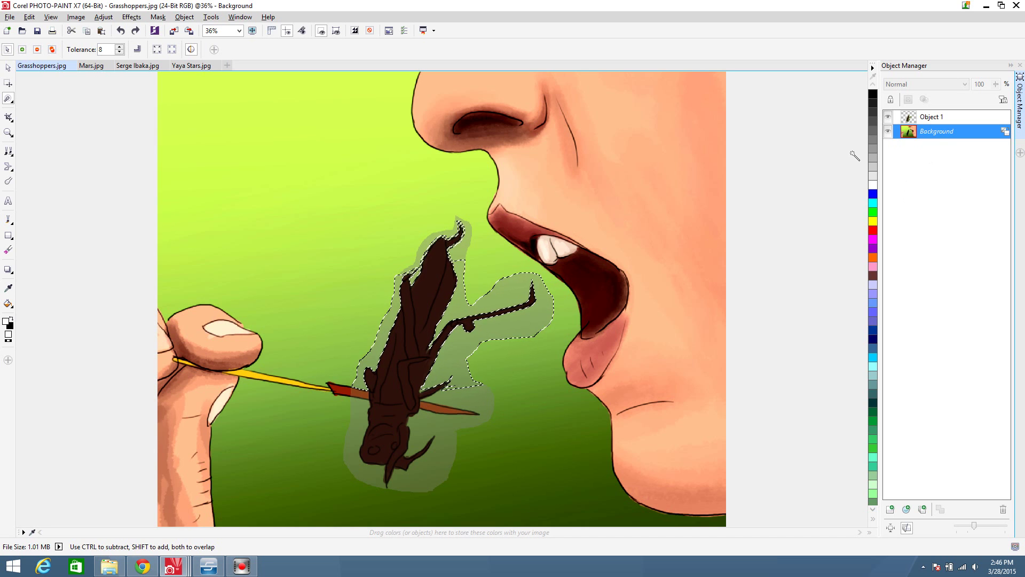
click(944, 118)
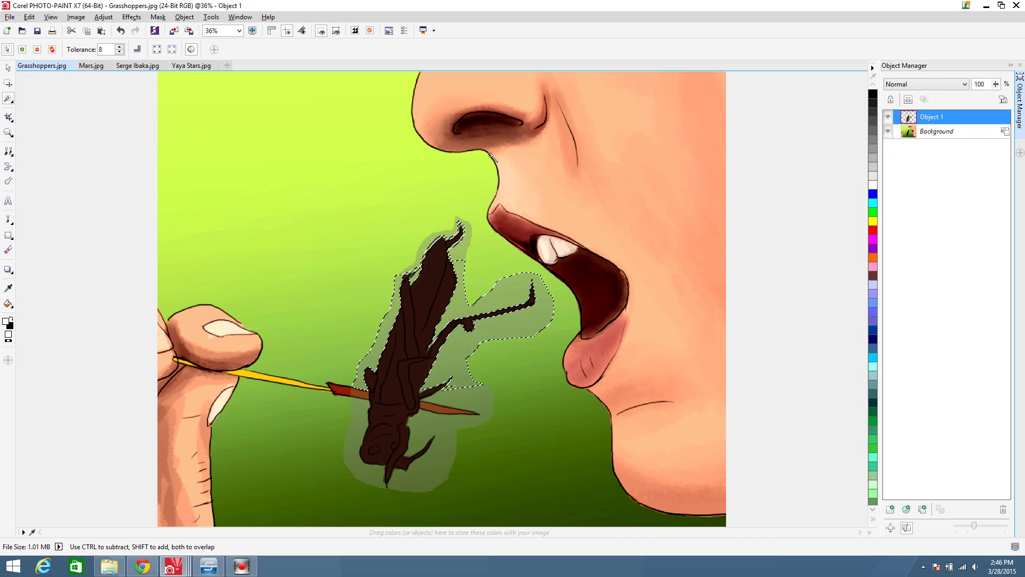
click(456, 236)
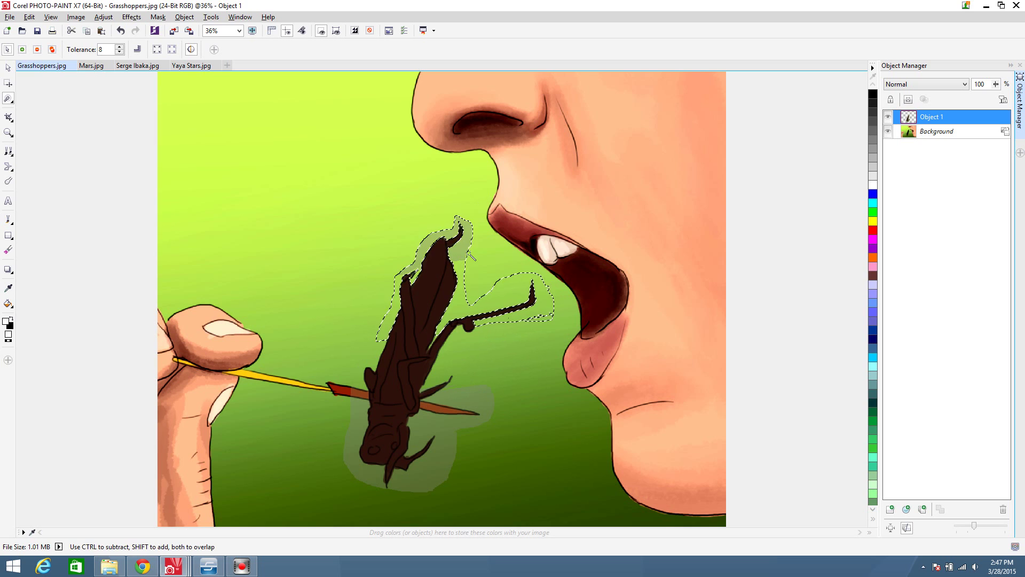
key(Delete)
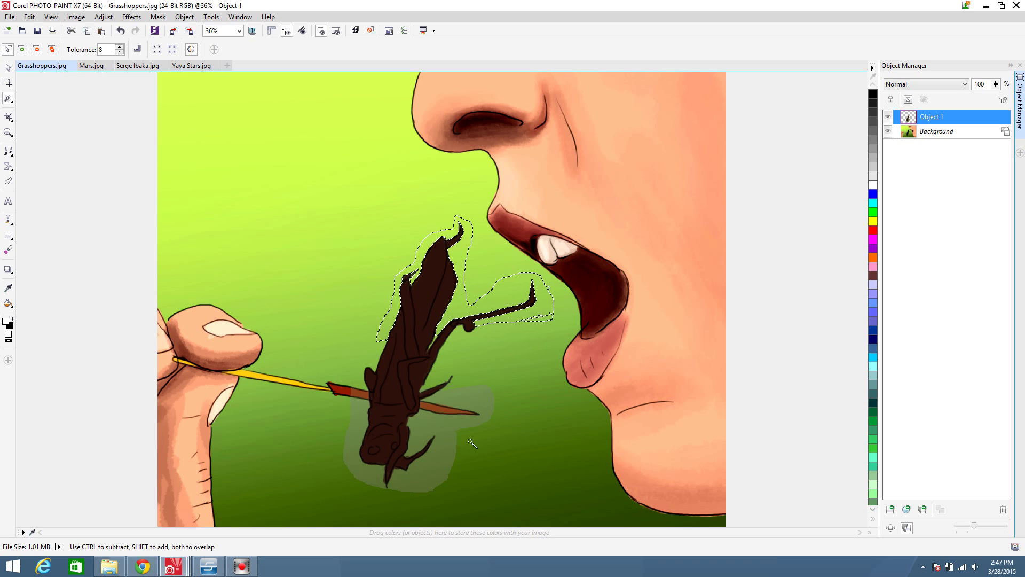
Mask and delete the remaining green patches around the grasshopper's lower legs and head on Object 1
click(483, 406)
key(Delete)
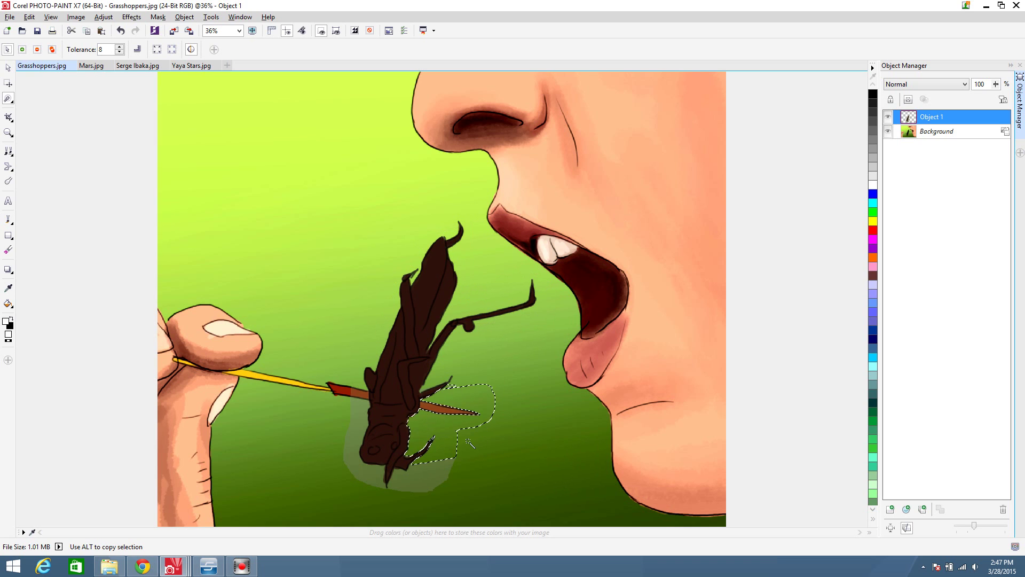
click(418, 478)
key(Delete)
click(357, 432)
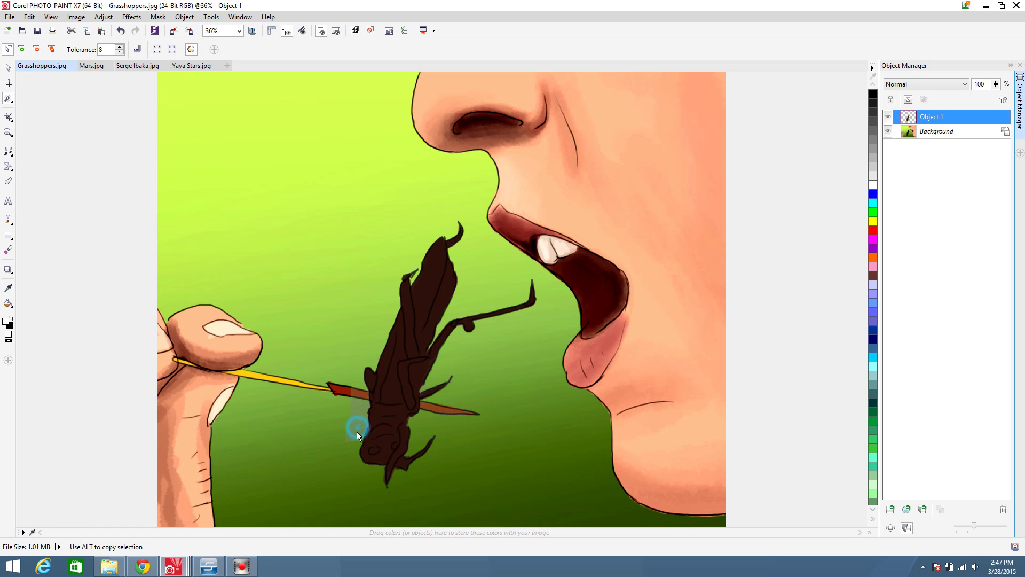
key(Delete)
Delete the brown skewer pieces on both sides of the grasshopper from Object 1 and clear the mask
click(358, 393)
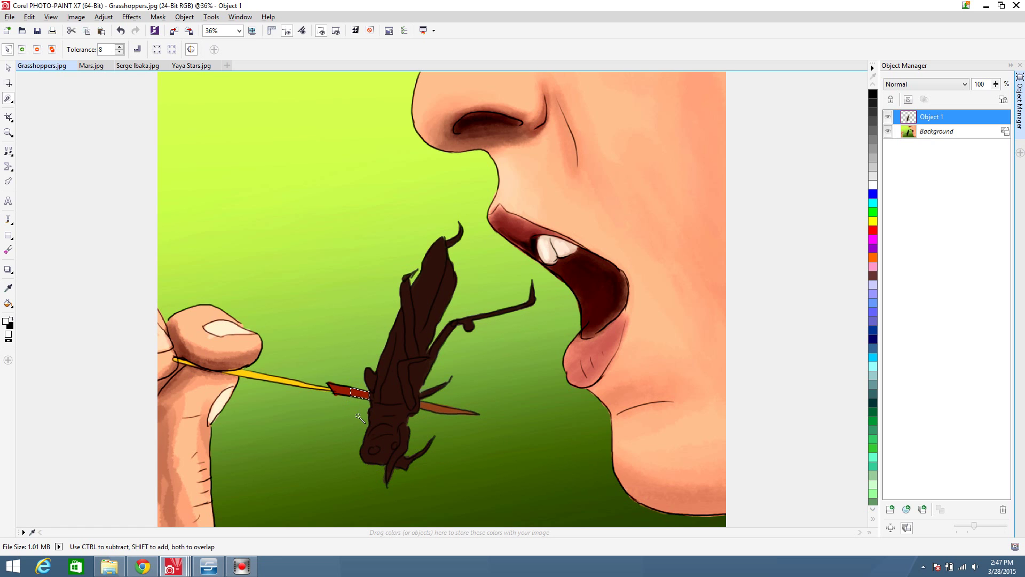
click(437, 411)
click(10, 100)
click(53, 111)
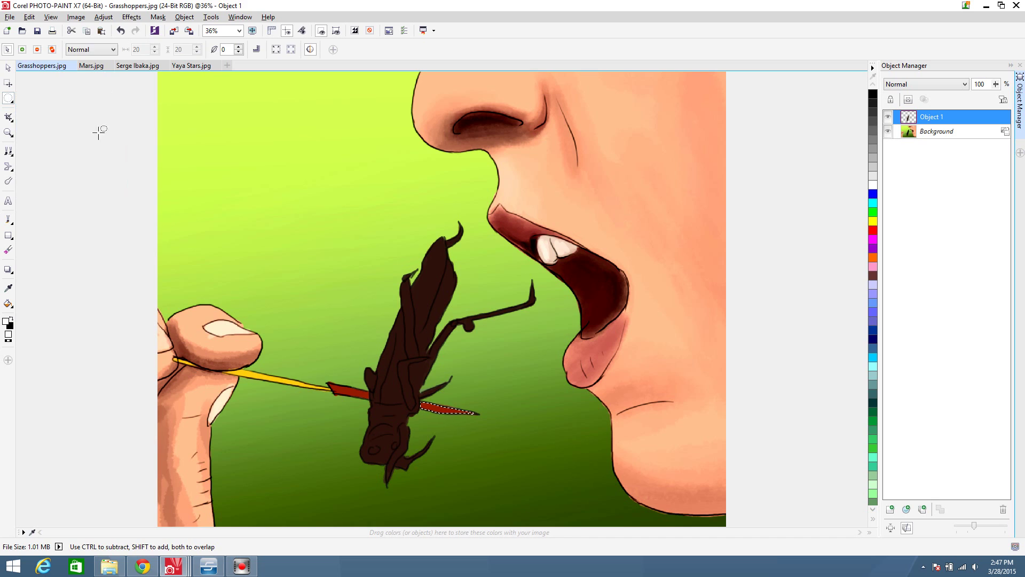
click(239, 159)
Adjust the grasshopper on Object 1 to brightness 20 and contrast 45, keeping intensity at 0
click(103, 16)
click(144, 146)
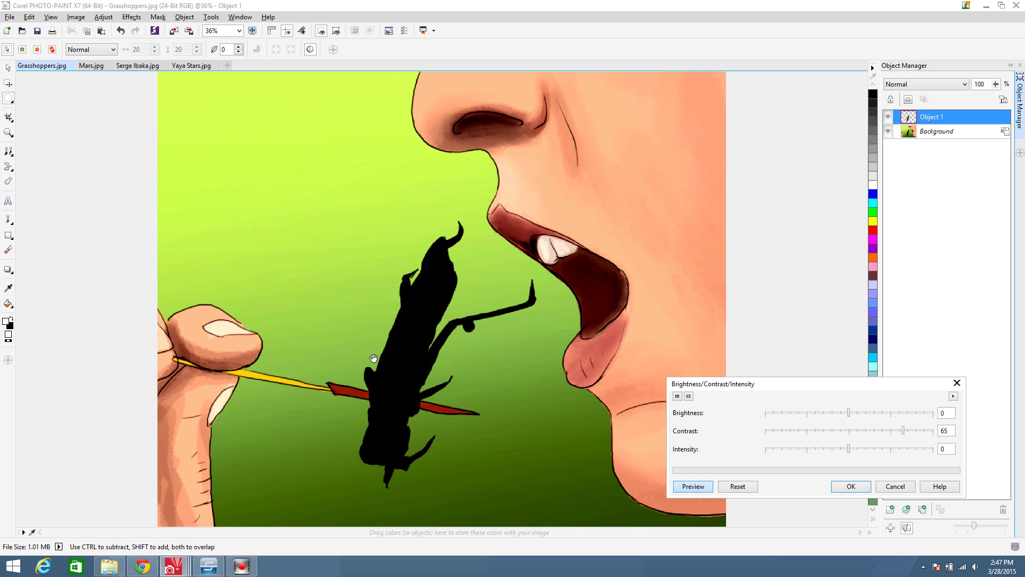
click(852, 431)
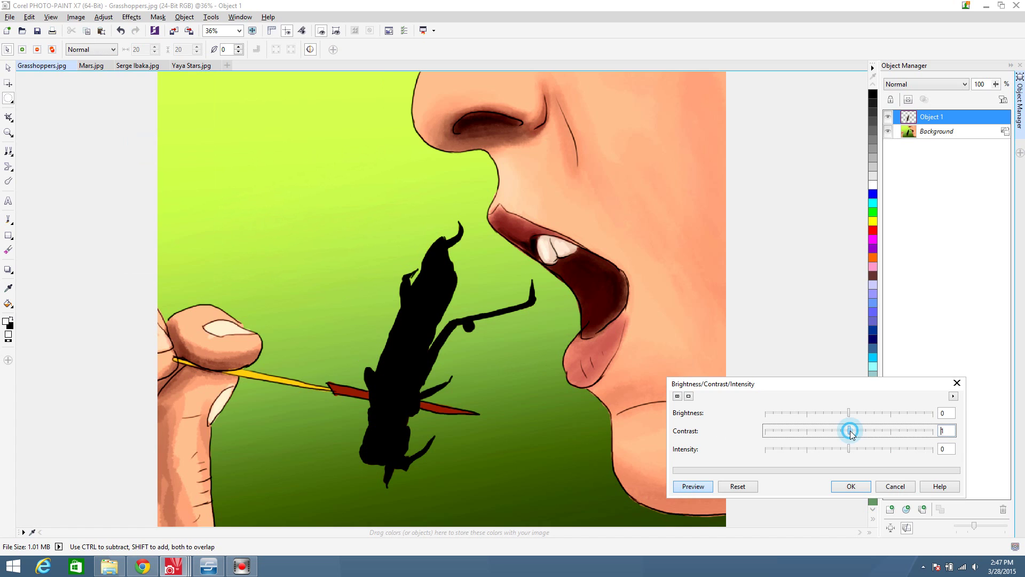
click(857, 432)
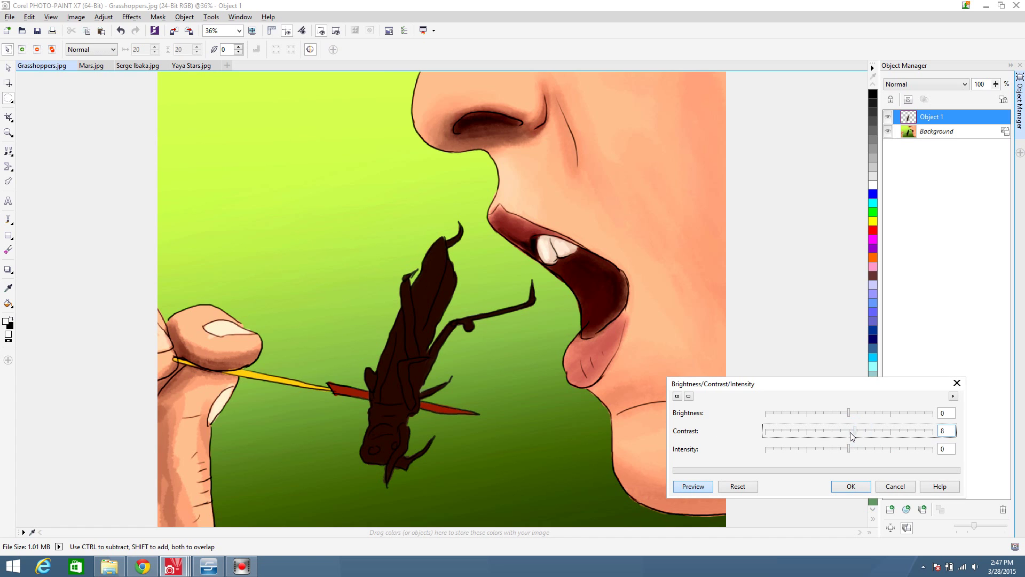
click(856, 414)
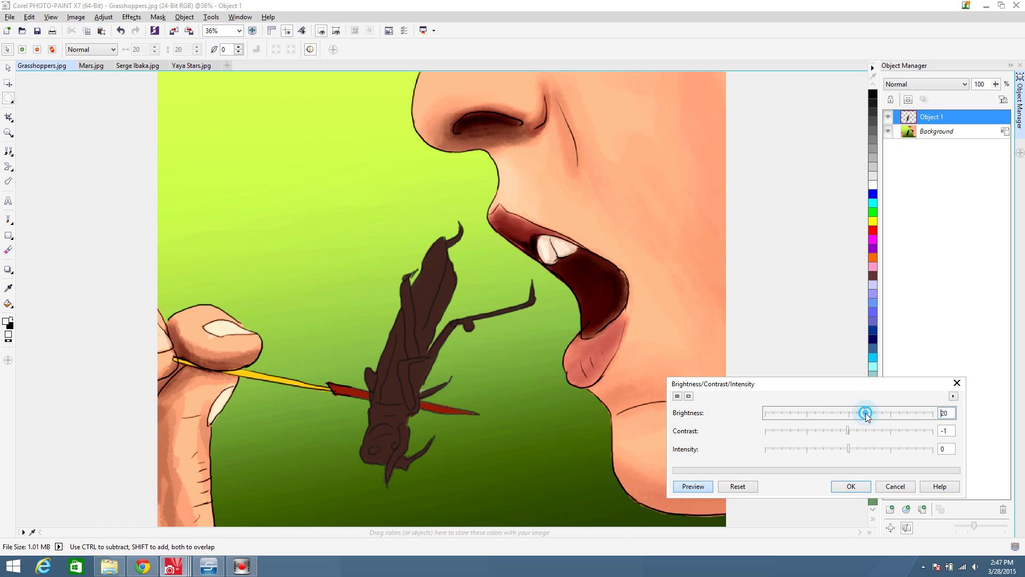
click(856, 432)
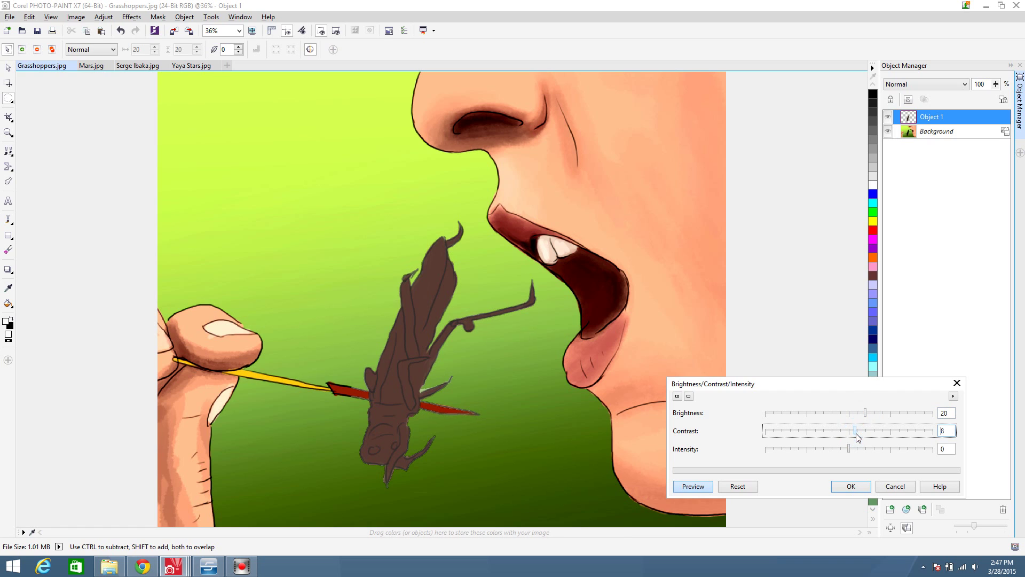
click(877, 432)
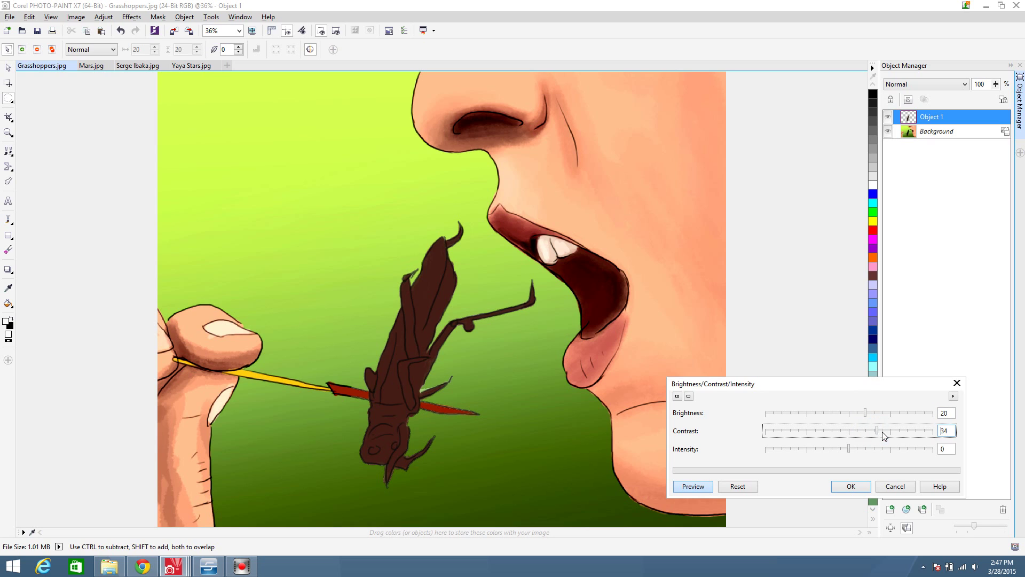
click(886, 431)
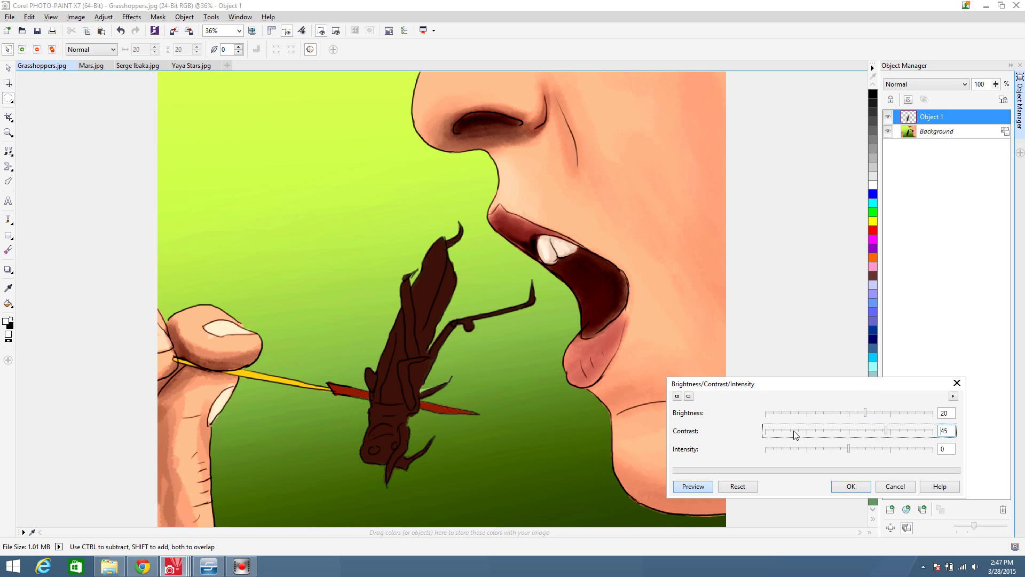
click(849, 486)
Apply the Plastic texture with highlight 6, depth 5 and smoothness 95 to Object 1, and merge it into the Background
click(138, 20)
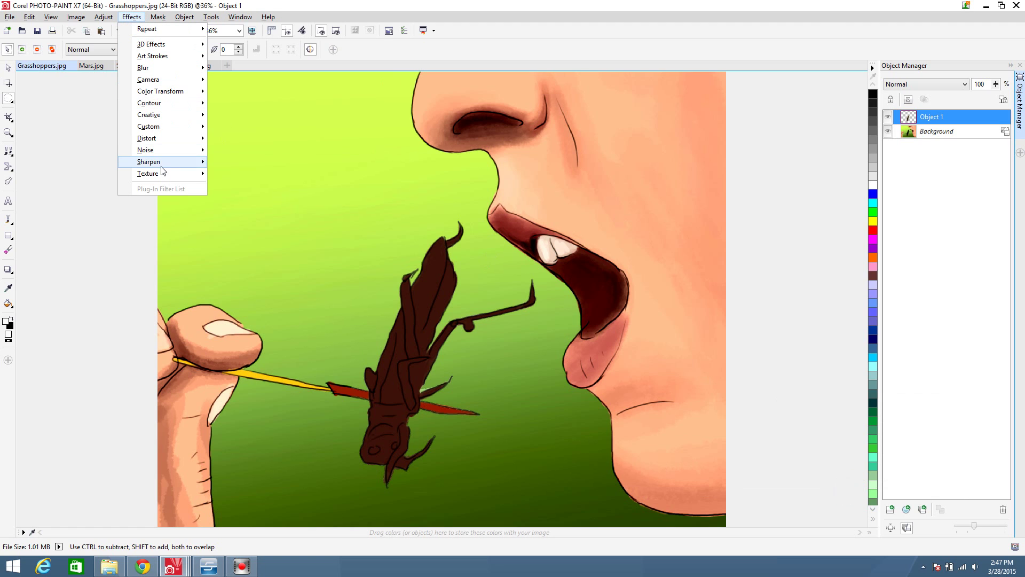
mouse_move(161, 173)
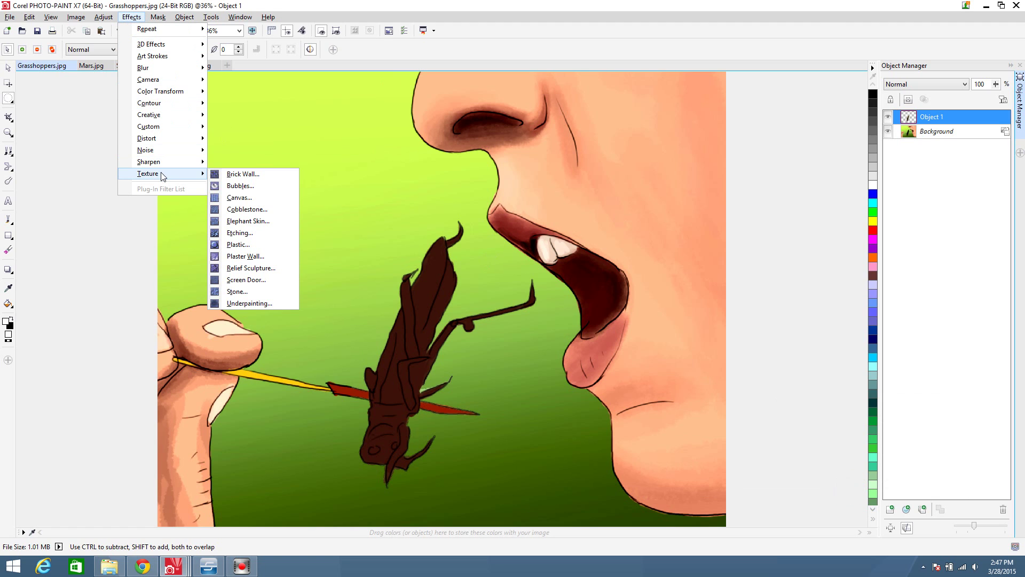
click(250, 244)
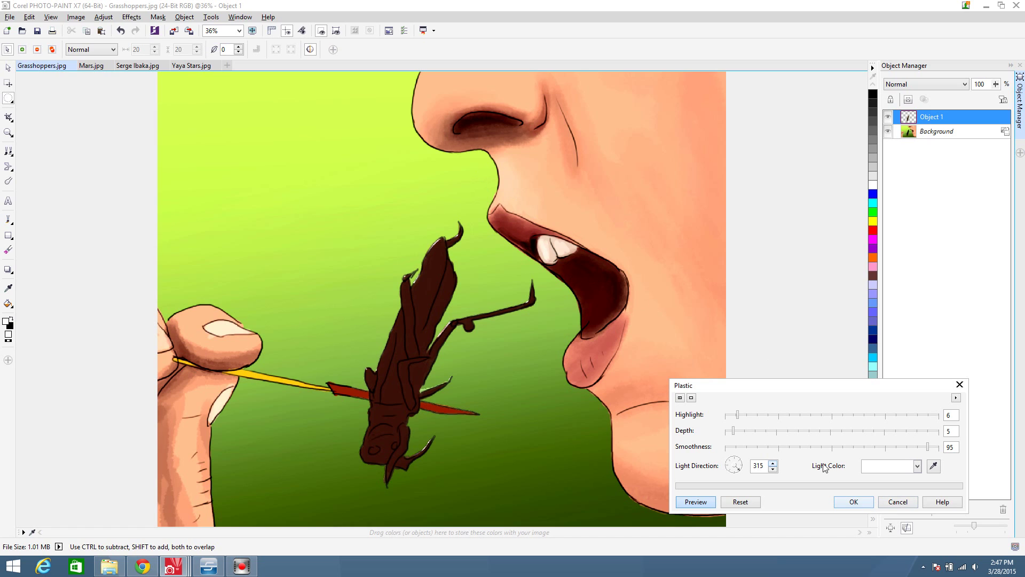
click(854, 502)
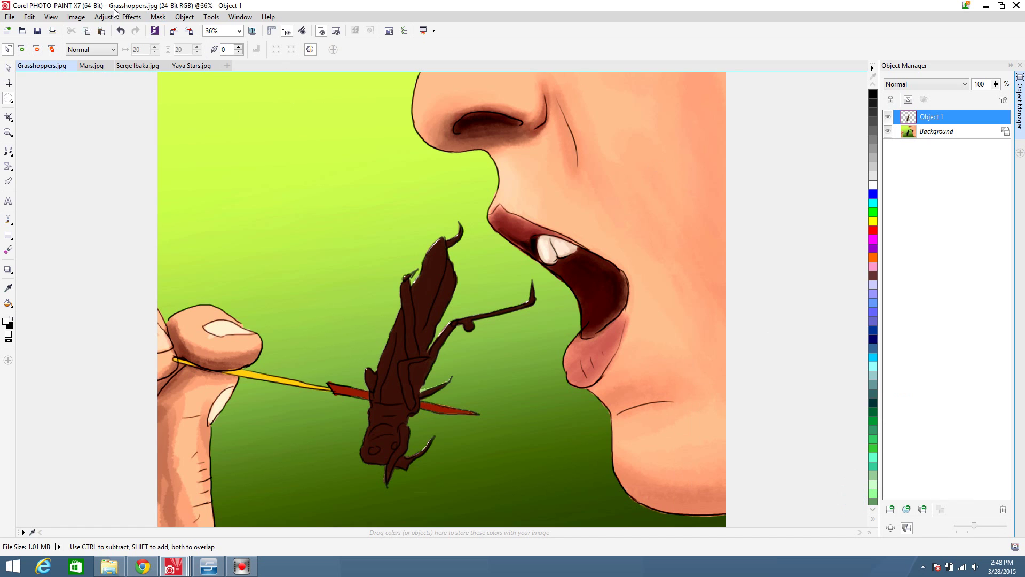
click(8, 67)
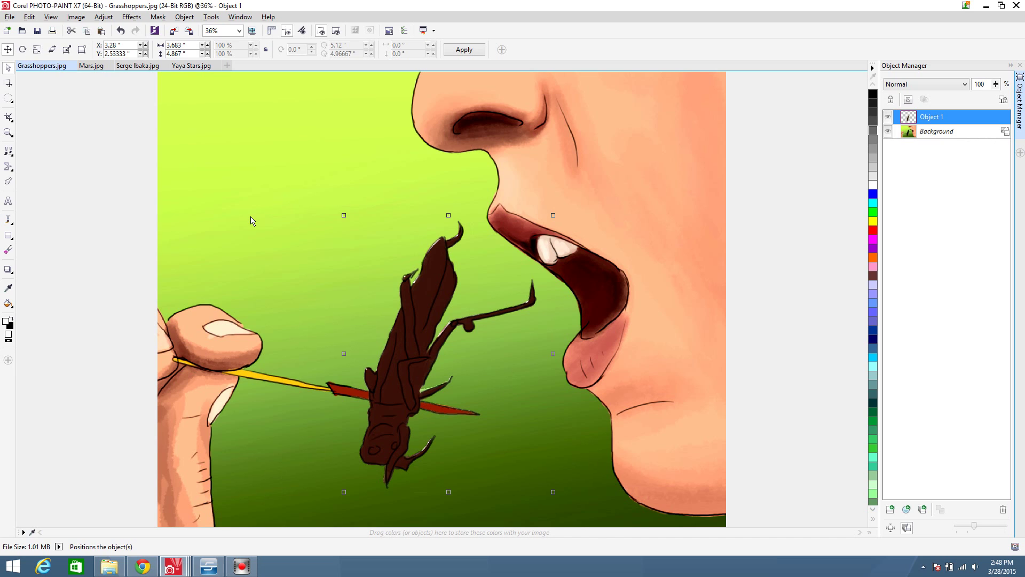
key(Delete)
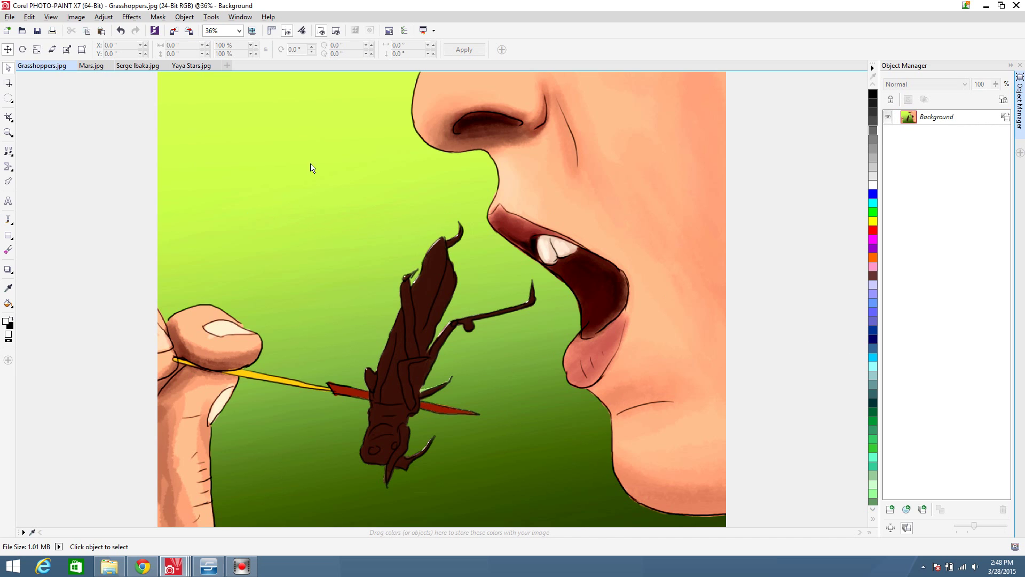
Add a black border by enlarging the paper size to 3200 by 2600 pixels with centered placement
click(76, 16)
click(98, 79)
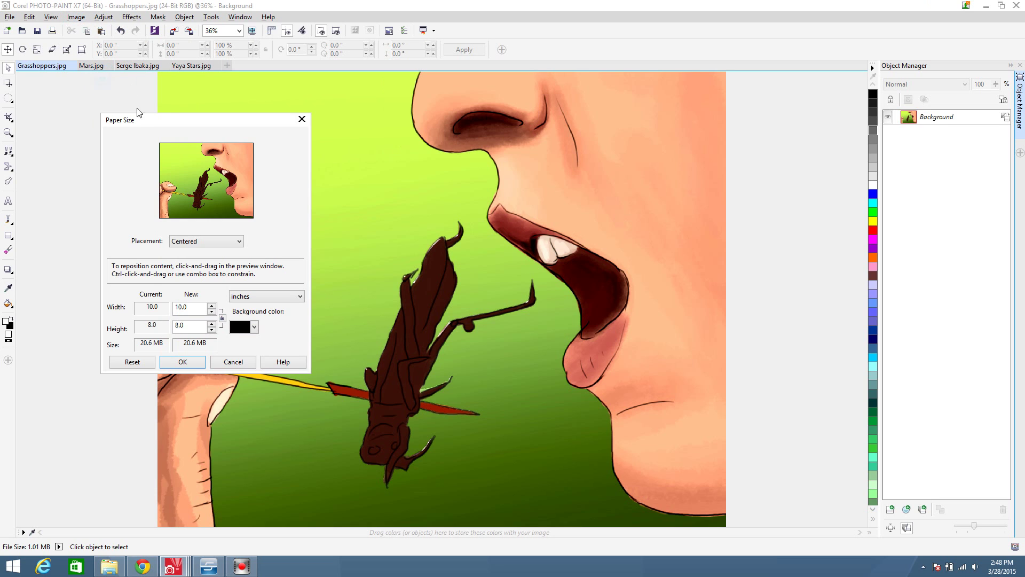
click(278, 296)
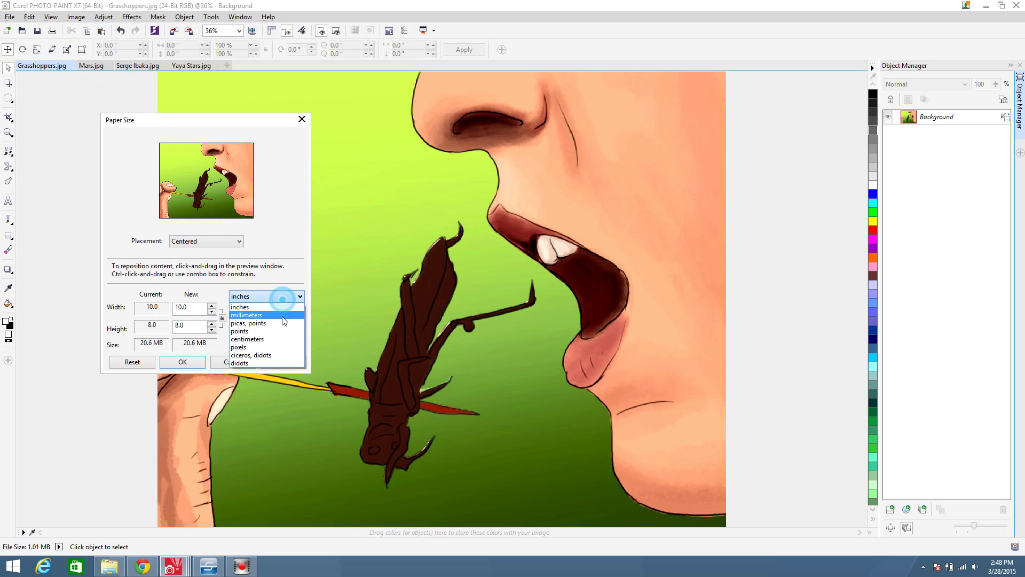
click(280, 346)
key(Tab)
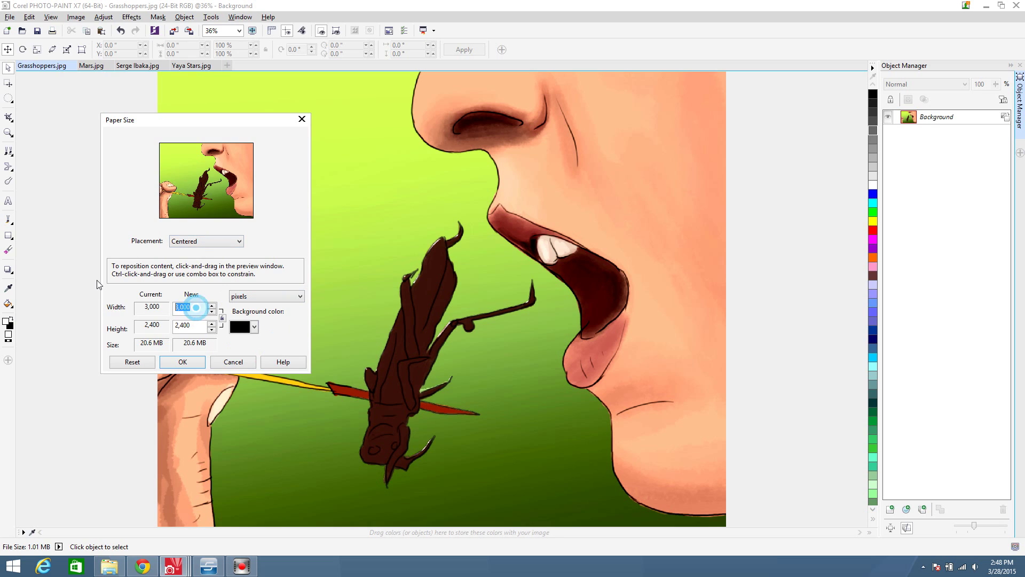
text(3200)
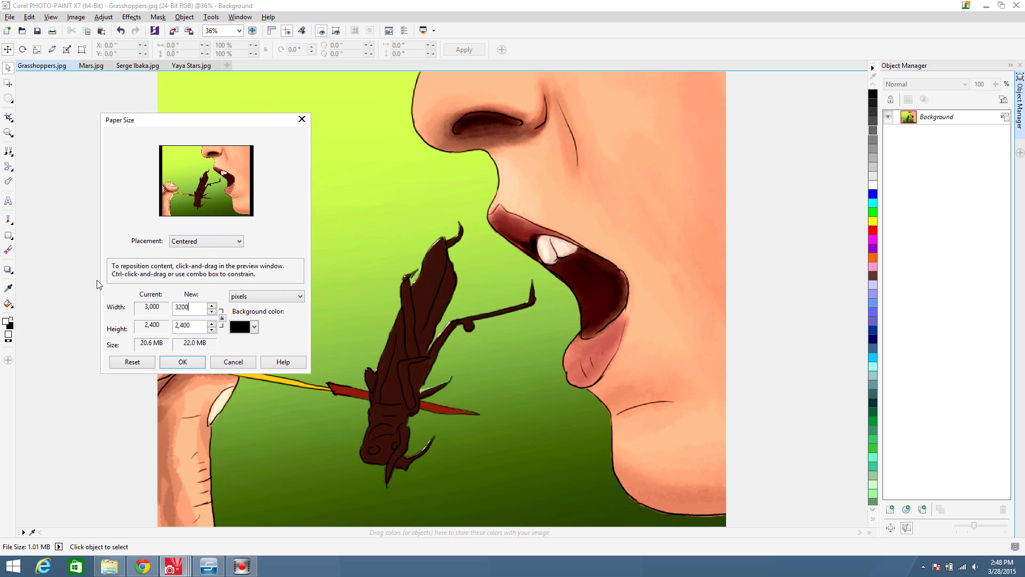
double_click(192, 325)
text(2600)
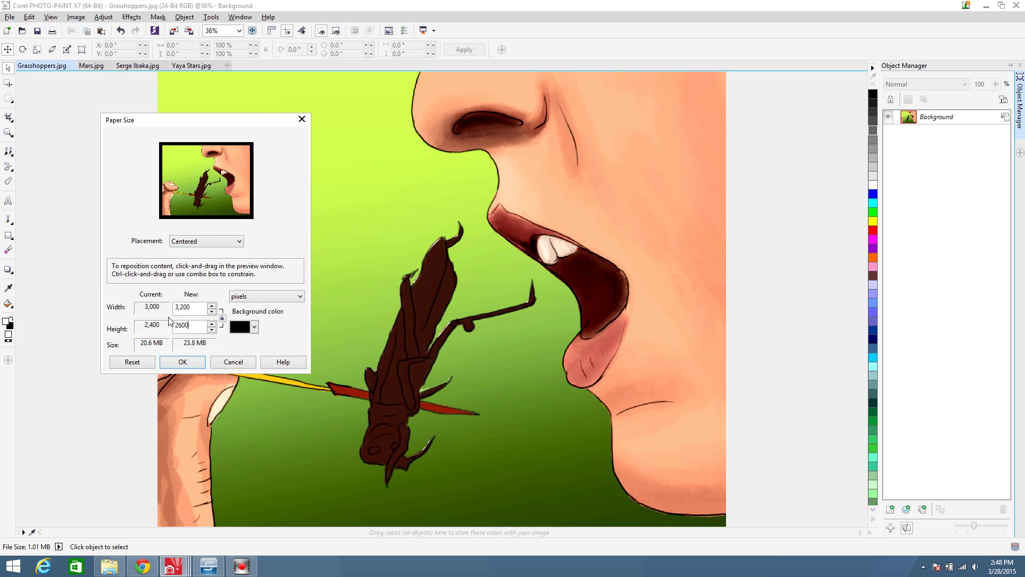
click(182, 361)
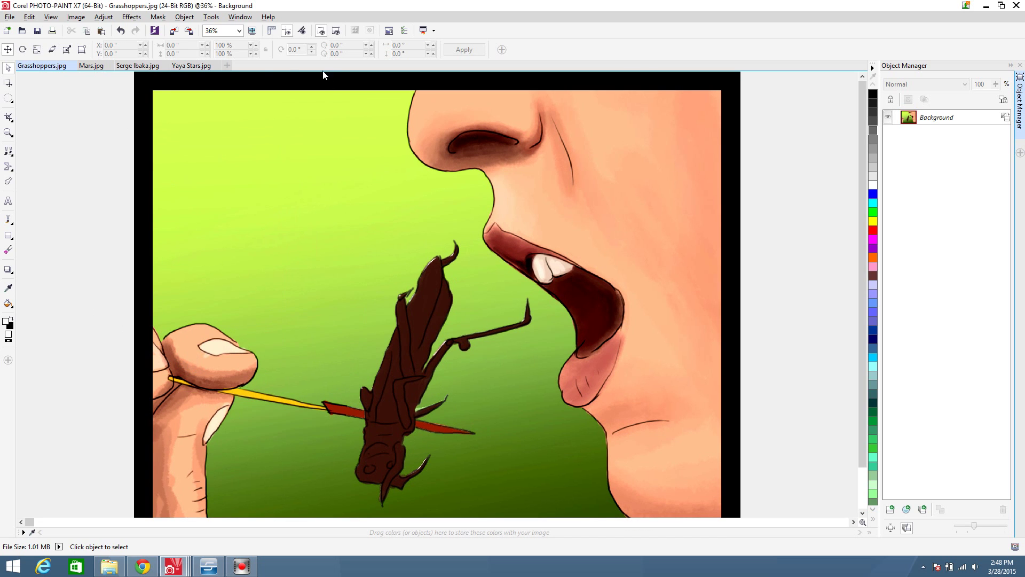
Resample the bordered grasshopper image to a width of 650 pixels, maintaining the aspect ratio
click(76, 17)
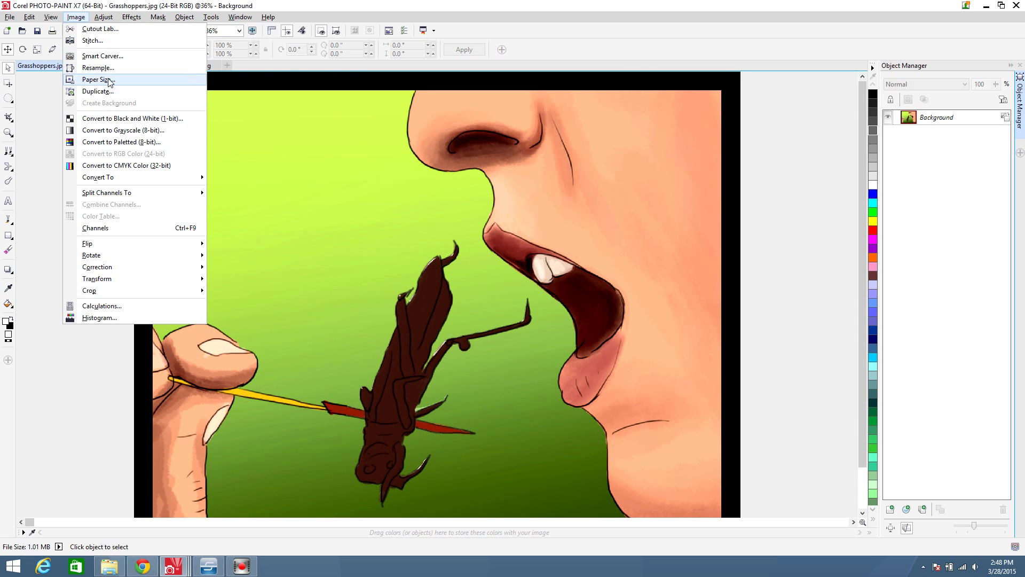
click(109, 70)
click(591, 226)
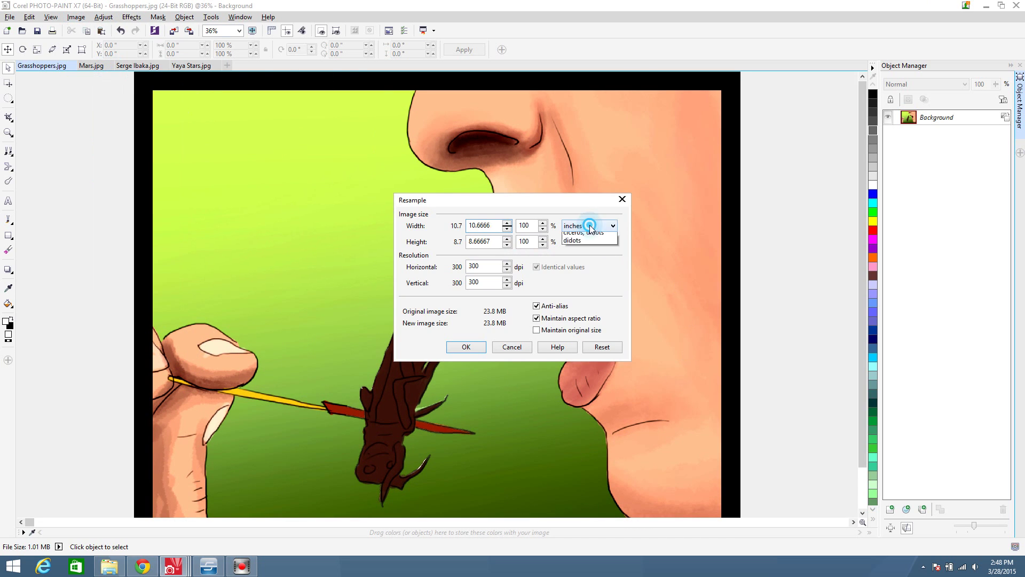
click(583, 276)
double_click(481, 228)
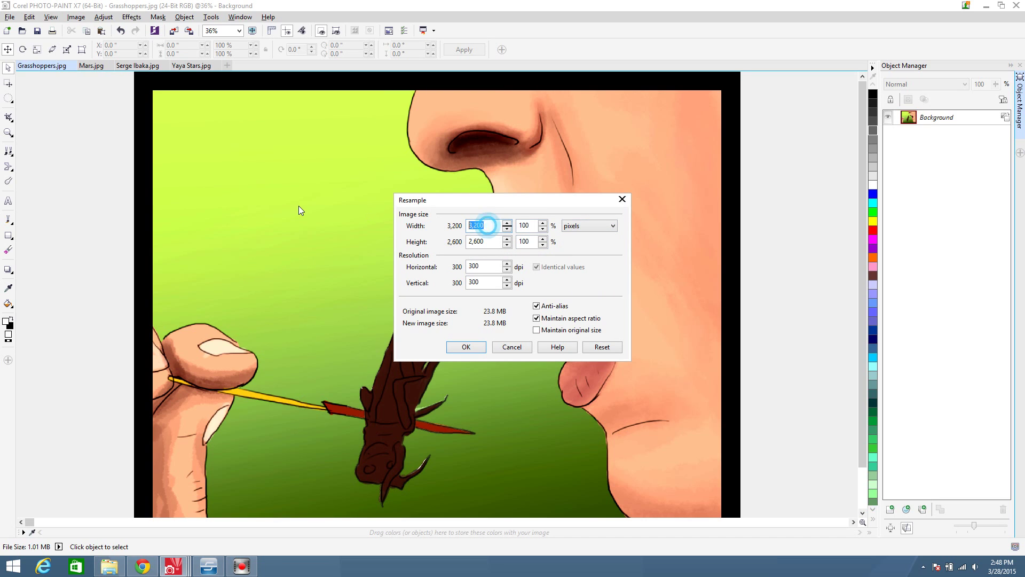
text(650)
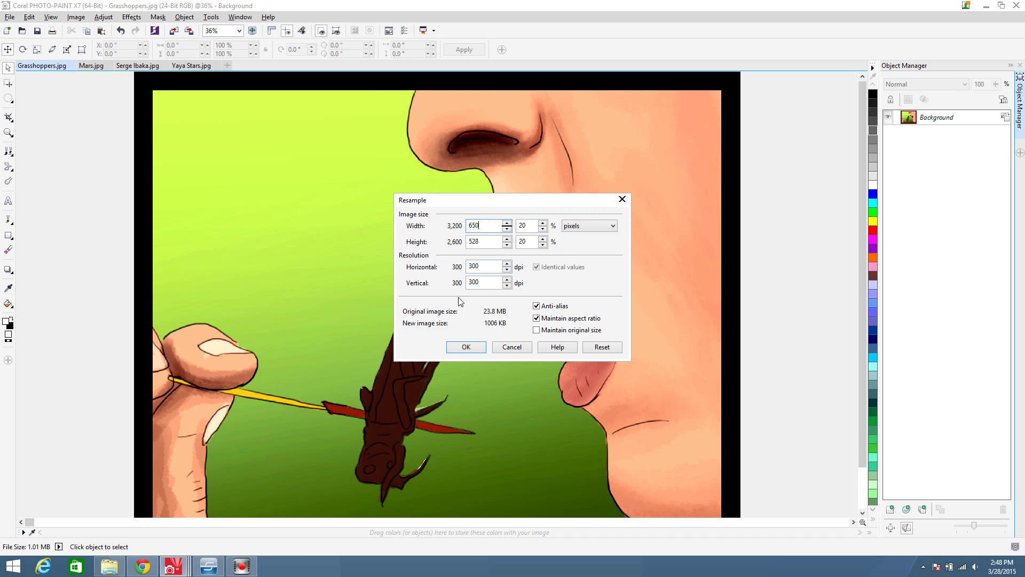
click(466, 347)
scroll(406, 328, up, 3)
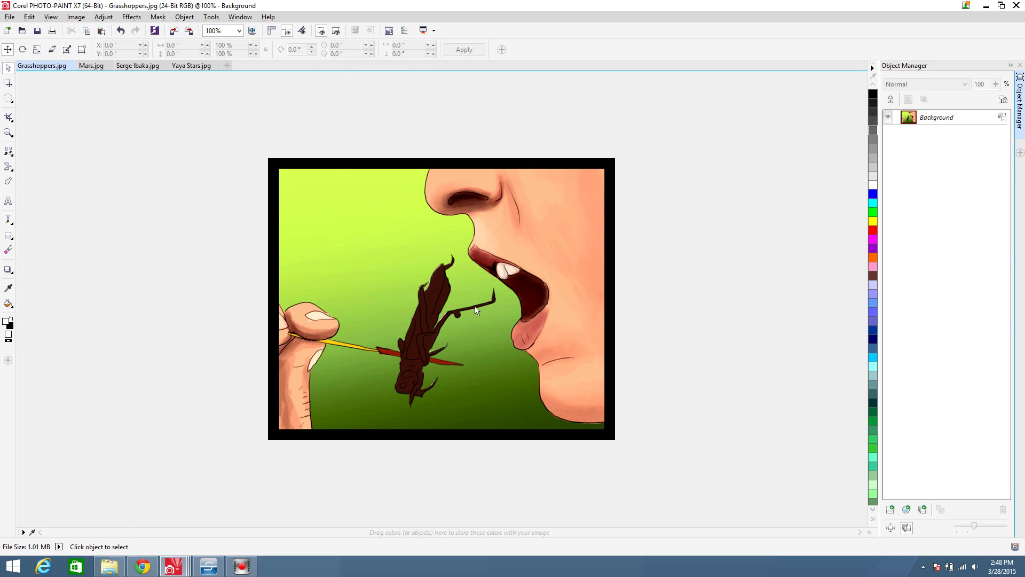
Save the image as Grasshoppers_R in PNG format in the babygoat images 3-27 folder and close it
click(9, 17)
click(30, 117)
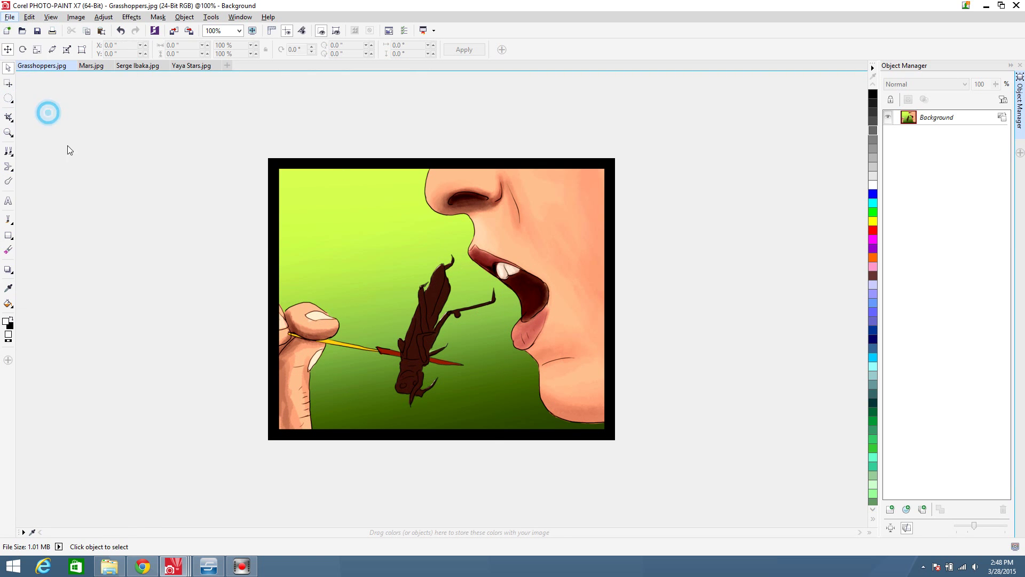
click(430, 455)
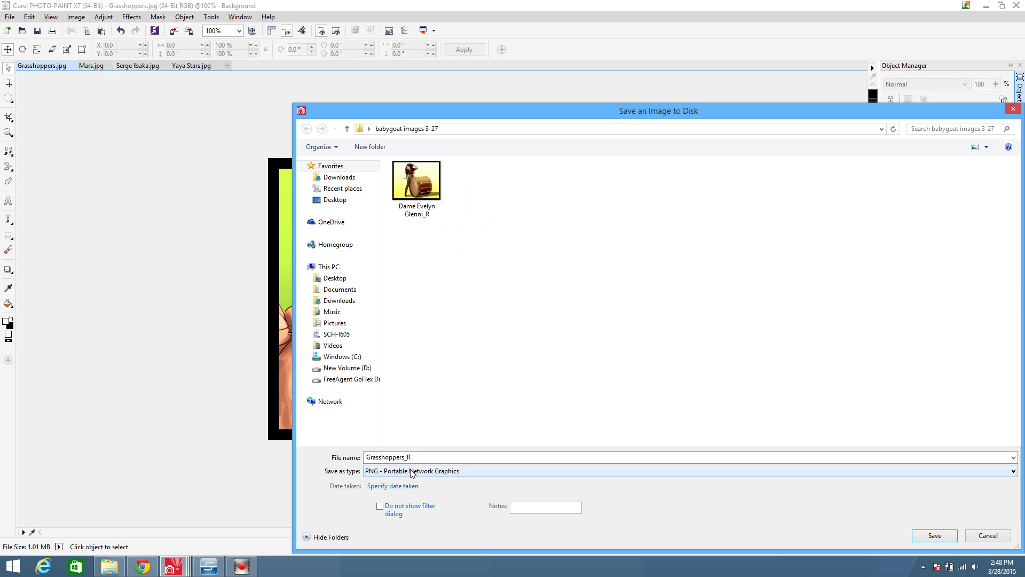
click(935, 536)
click(673, 442)
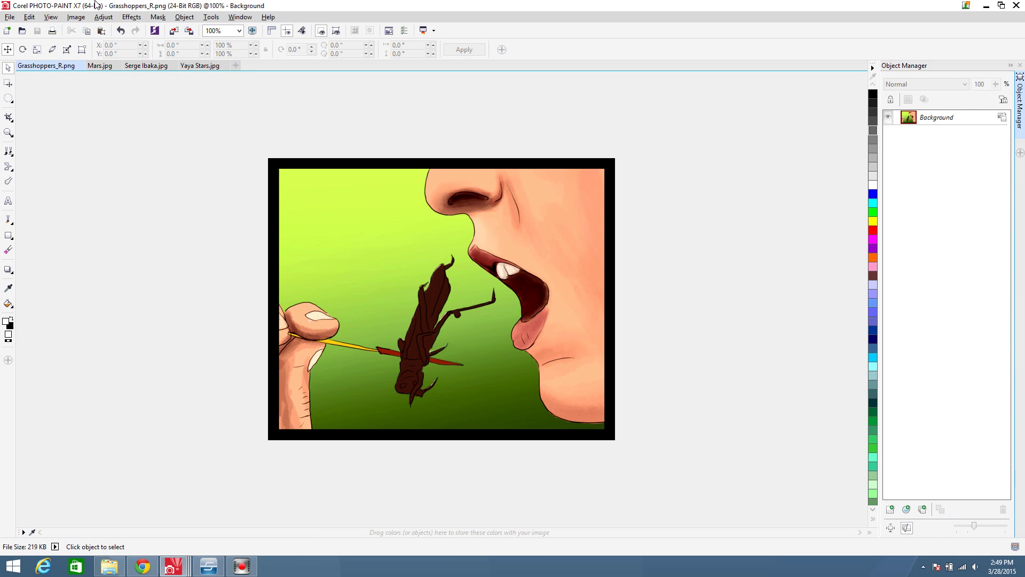
click(79, 65)
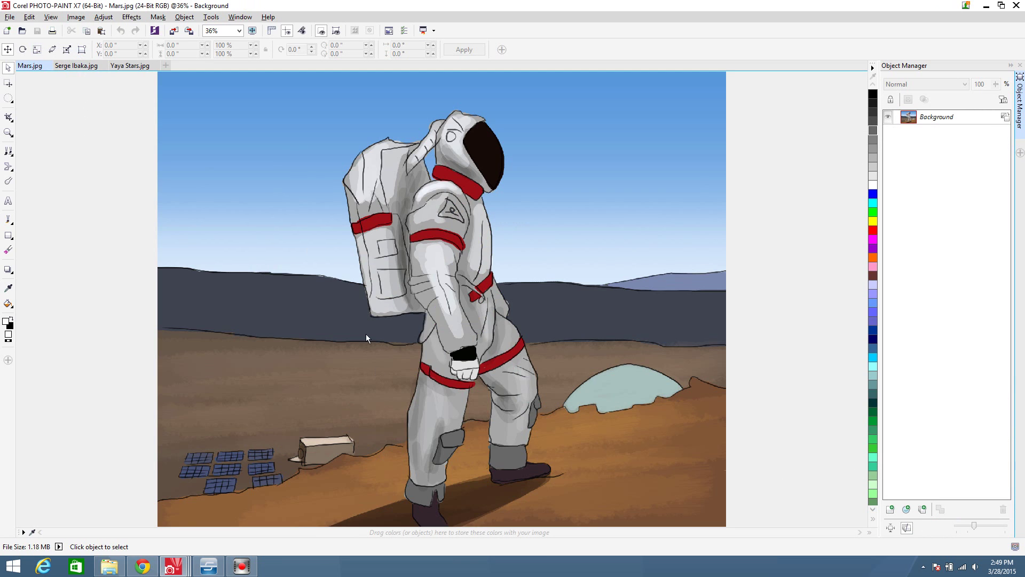
Apply Jaggy Despeckle to Mars.jpg with a symmetric width and height of 5
click(131, 17)
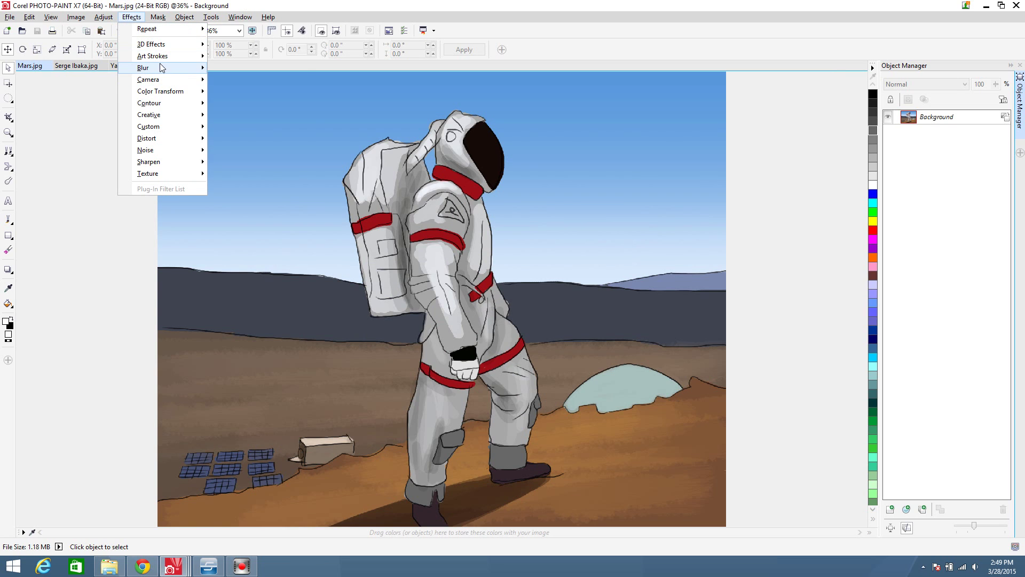
mouse_move(161, 69)
click(251, 106)
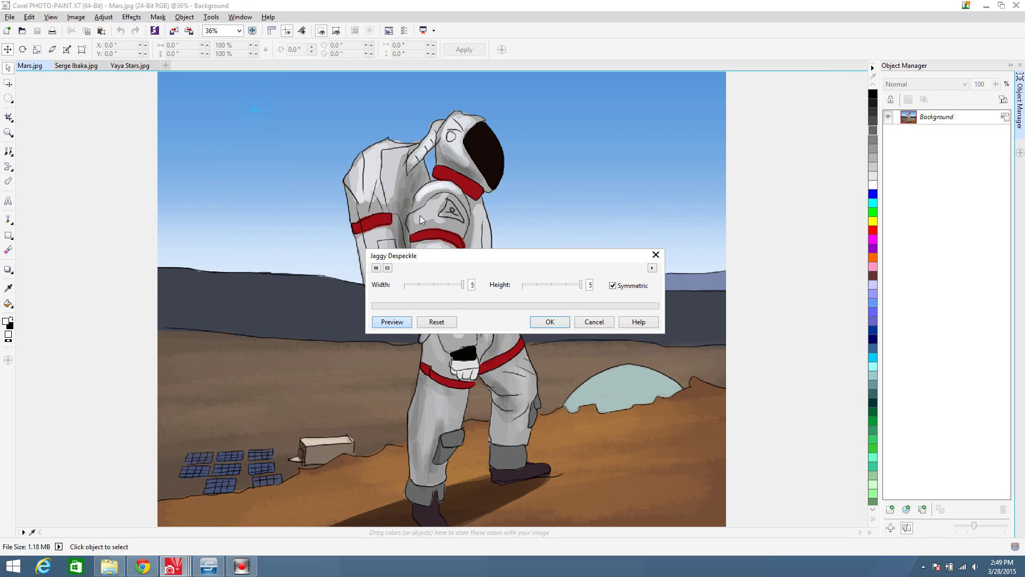
drag(556, 260, 768, 245)
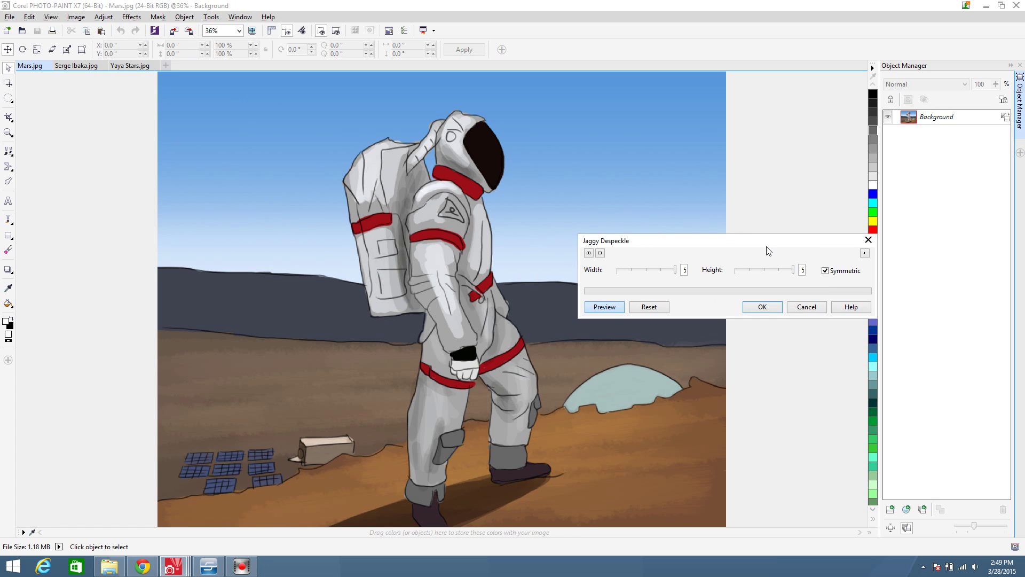
click(763, 307)
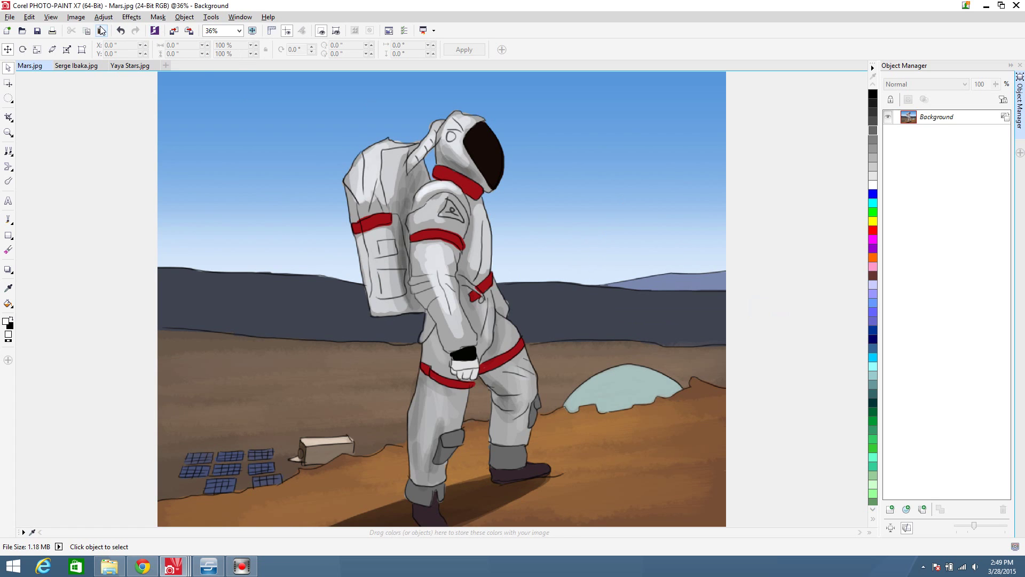
Adjust Mars.jpg with Brightness/Contrast/Intensity, setting brightness to 0, contrast to 45 and intensity to 0
click(76, 17)
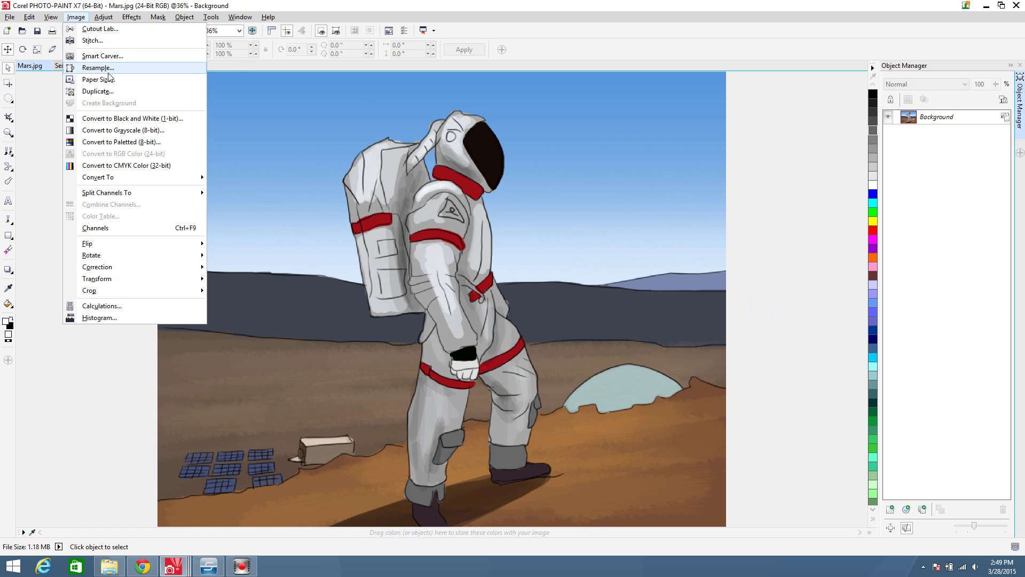
click(123, 149)
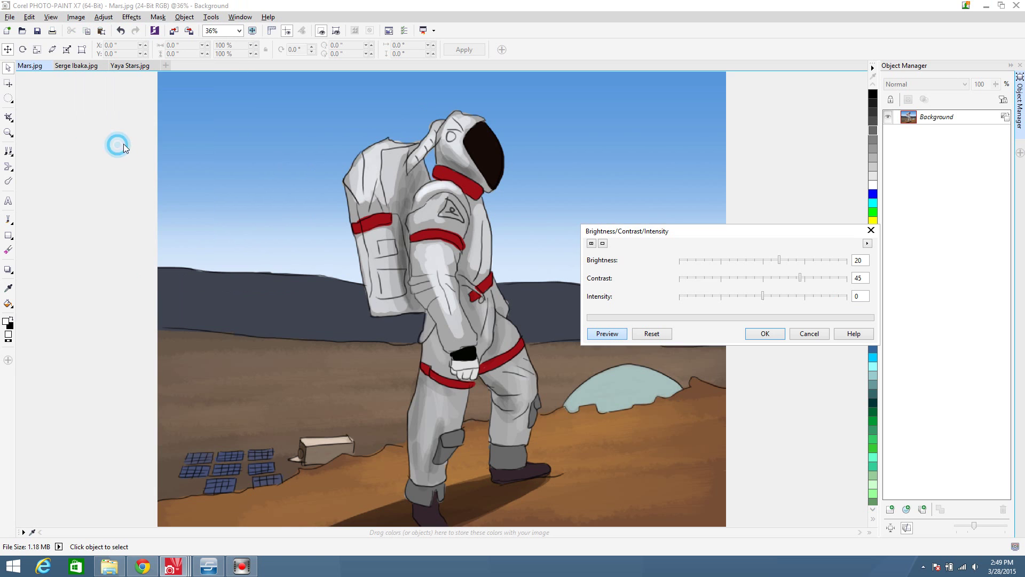
click(801, 277)
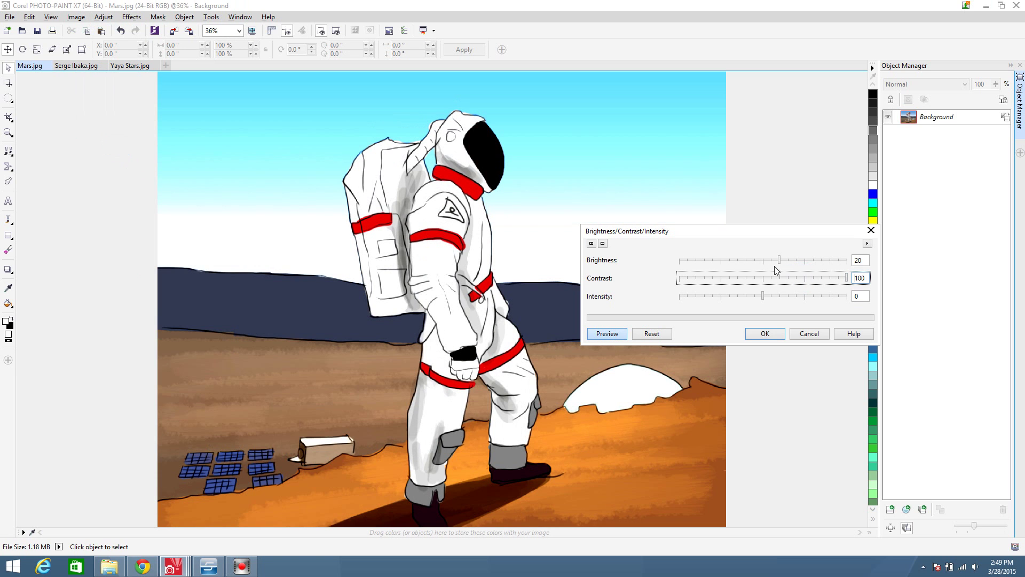
click(764, 262)
drag(747, 232, 835, 211)
click(851, 256)
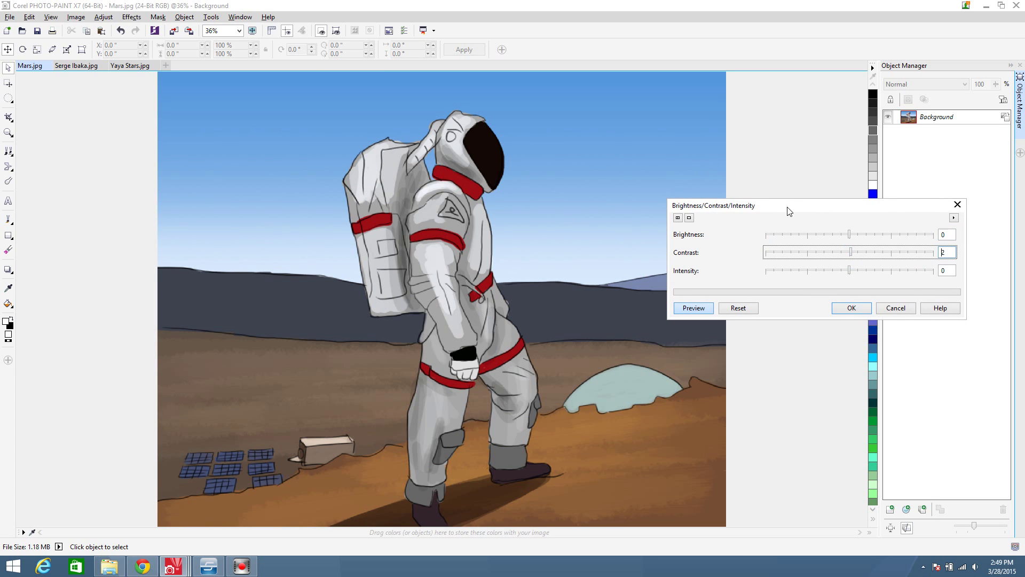
drag(857, 252, 887, 252)
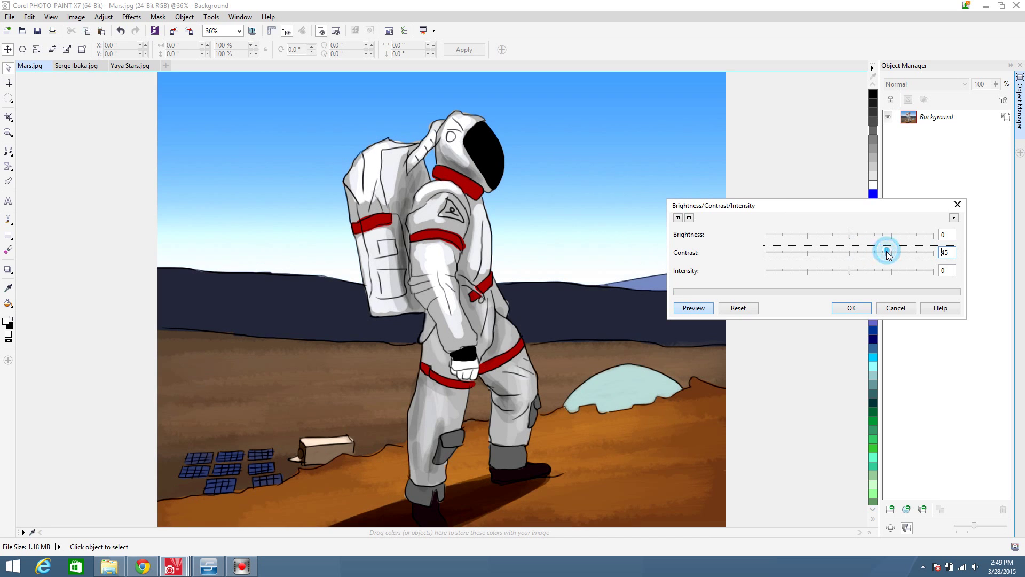
click(840, 311)
Add a black border to the Mars image by enlarging the paper size to 3200 by 2600 pixels with centered placement
click(76, 16)
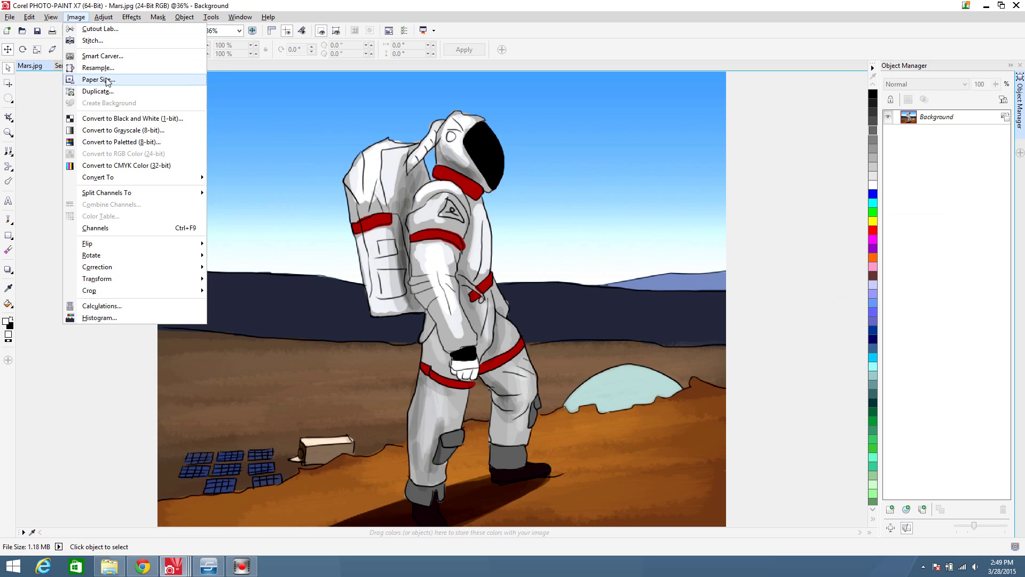
click(98, 79)
click(259, 295)
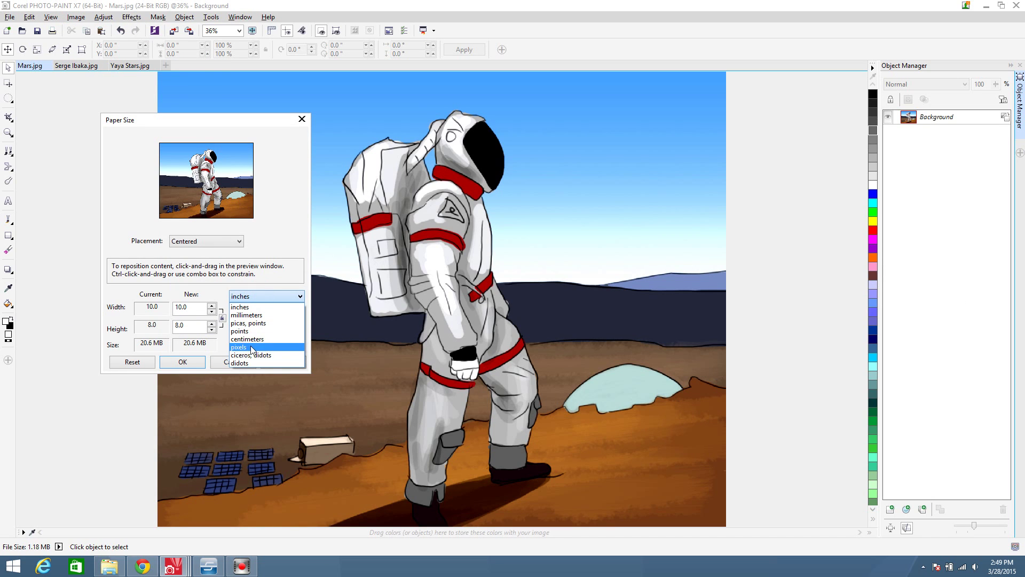
click(241, 347)
double_click(188, 307)
text(320)
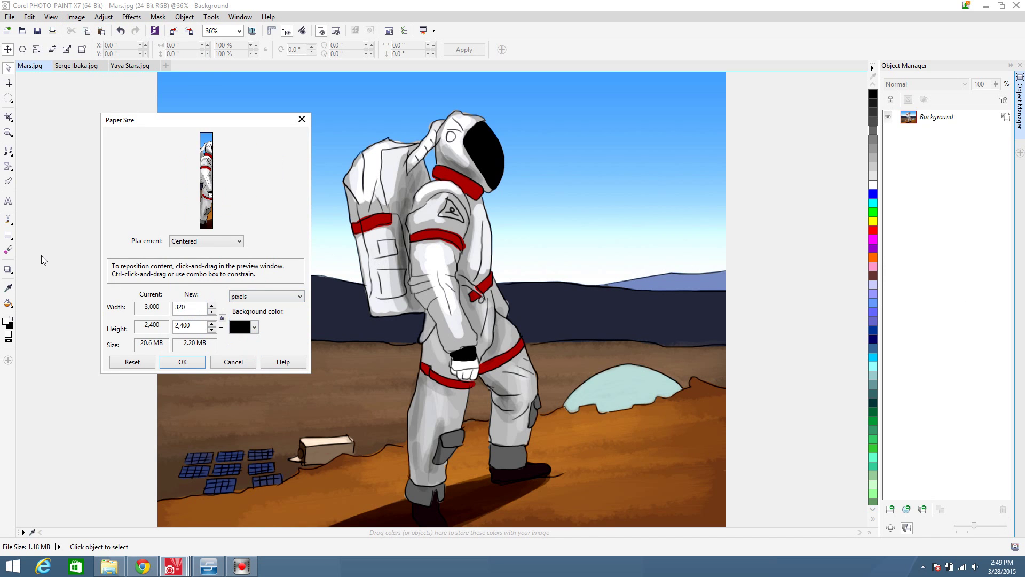
text(0)
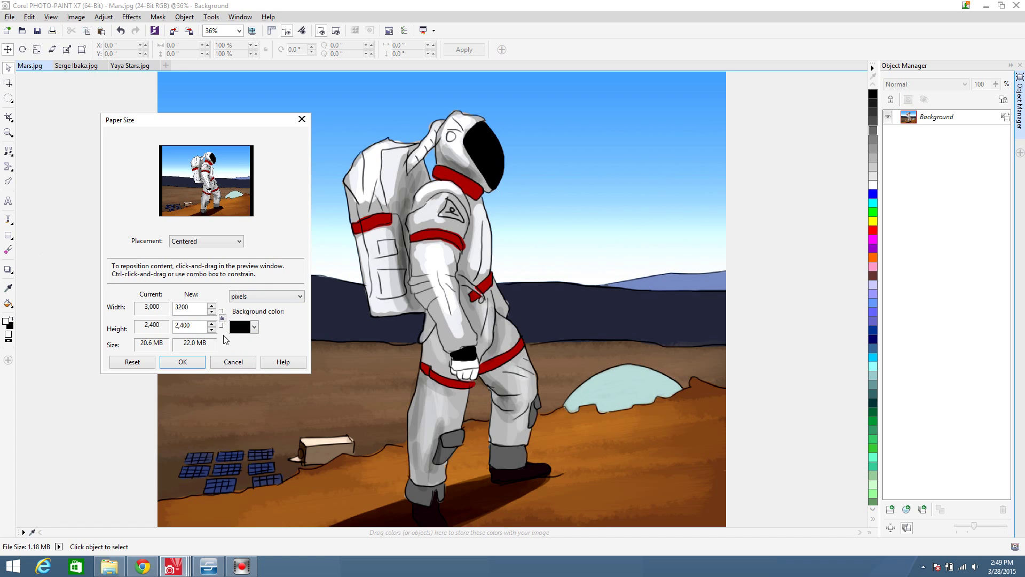
double_click(203, 326)
text(2600)
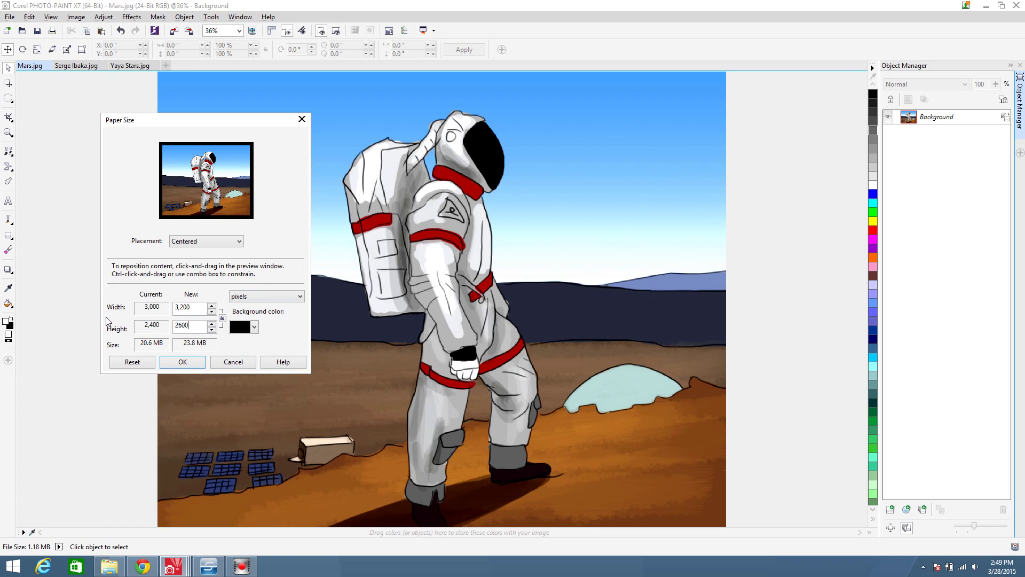
click(183, 362)
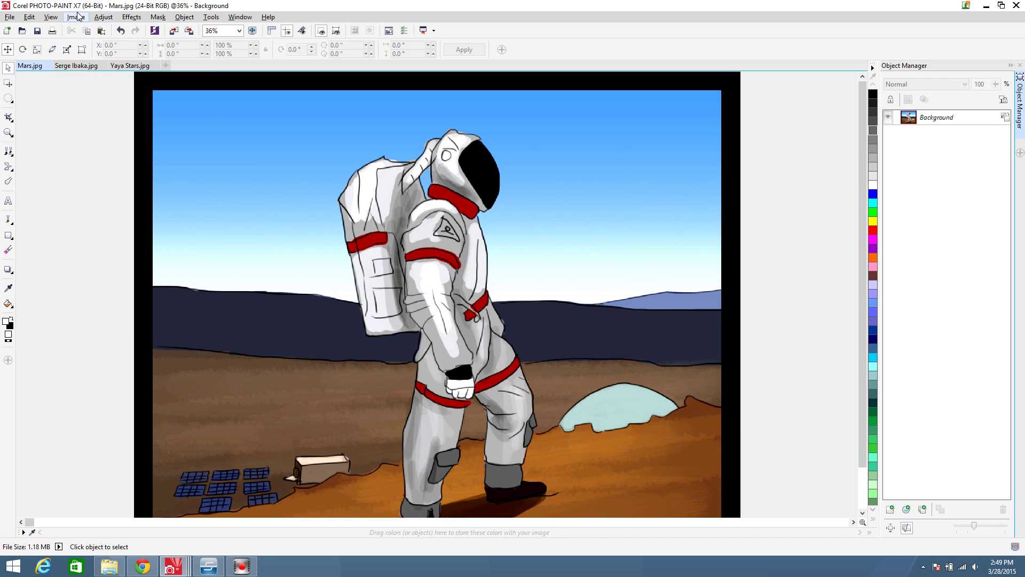
Resample the bordered Mars image to a width of 650 pixels, maintaining the aspect ratio, and view it at 100%
click(76, 17)
click(98, 67)
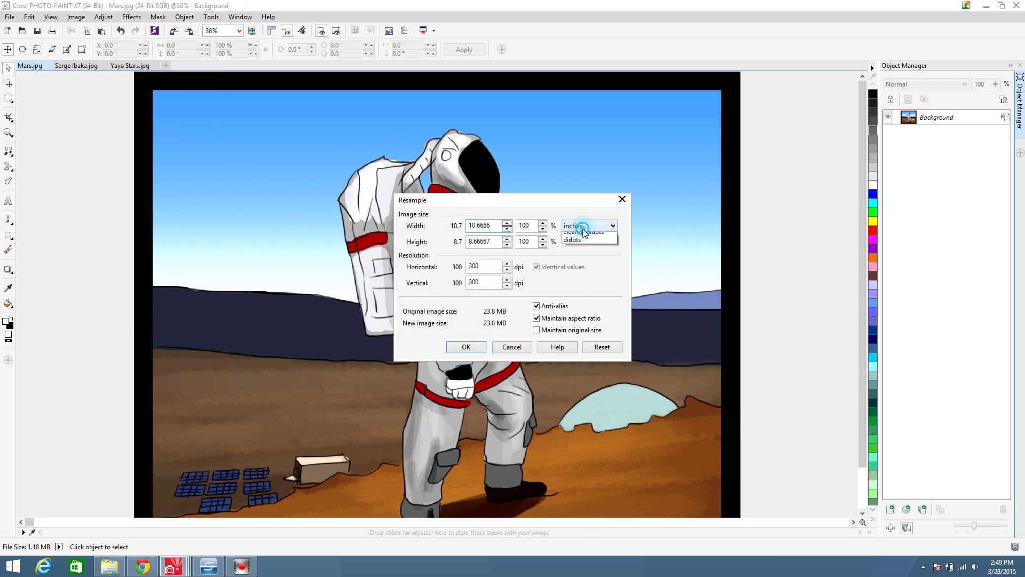
click(588, 226)
click(581, 277)
double_click(481, 225)
text(650)
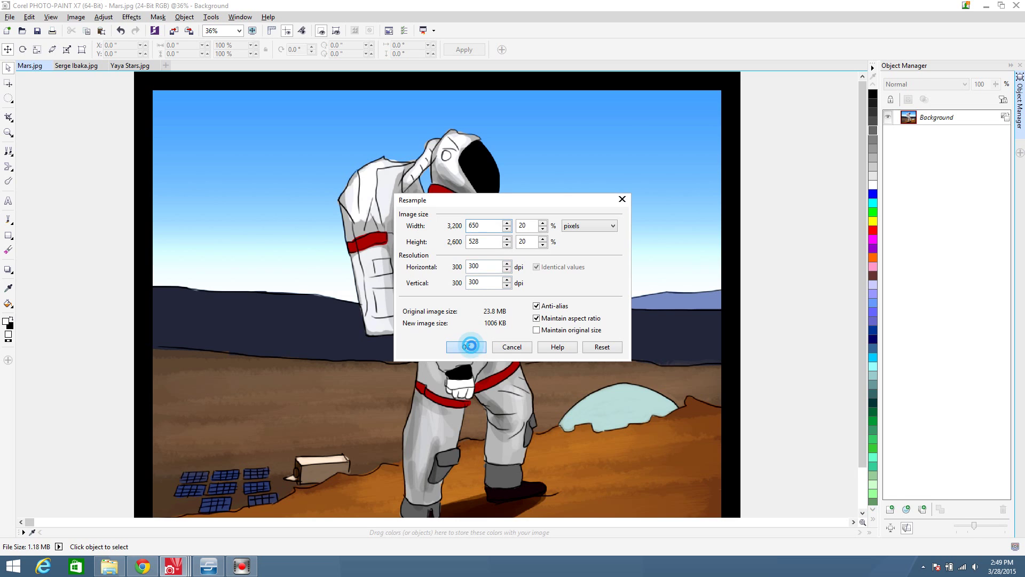
click(466, 347)
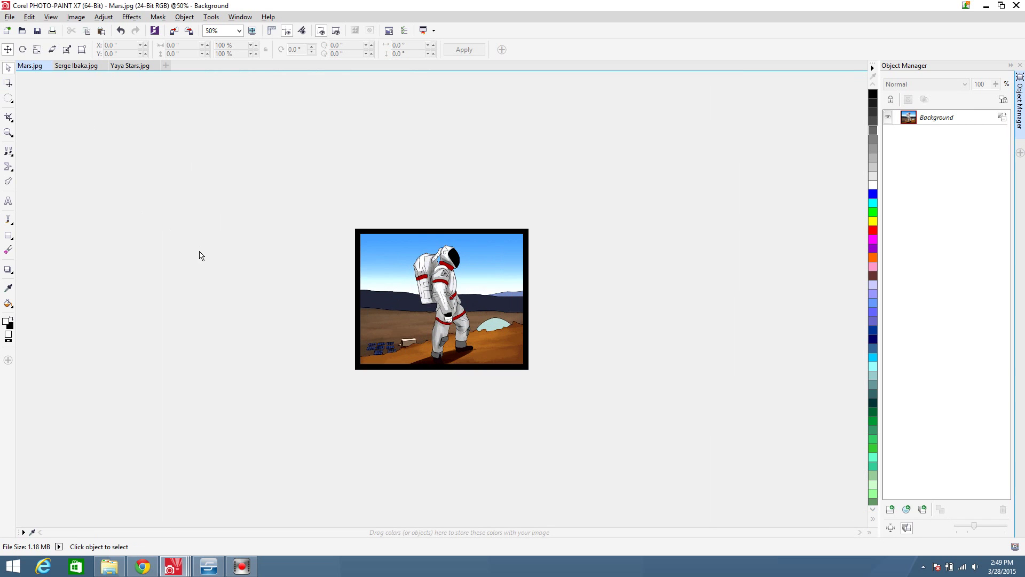
click(239, 30)
click(225, 166)
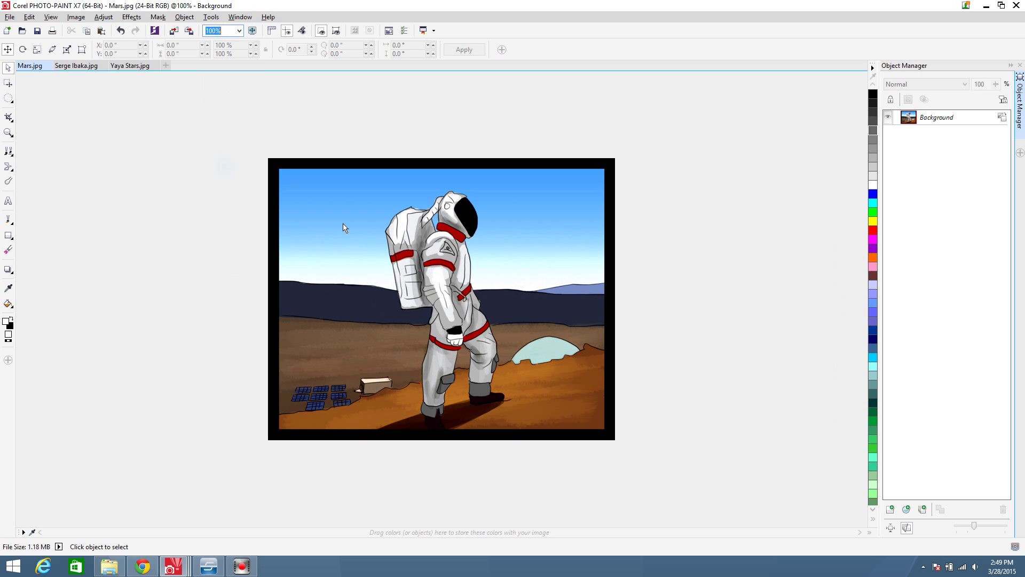
Save the image as Mars_R in PNG format in the babygoat images 3-27 folder and close it
click(10, 17)
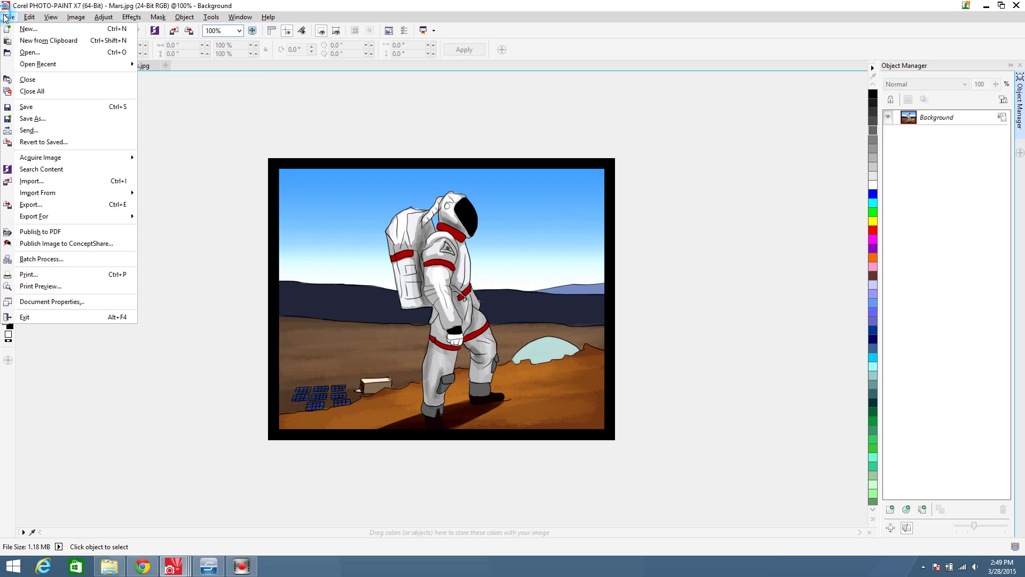
click(62, 116)
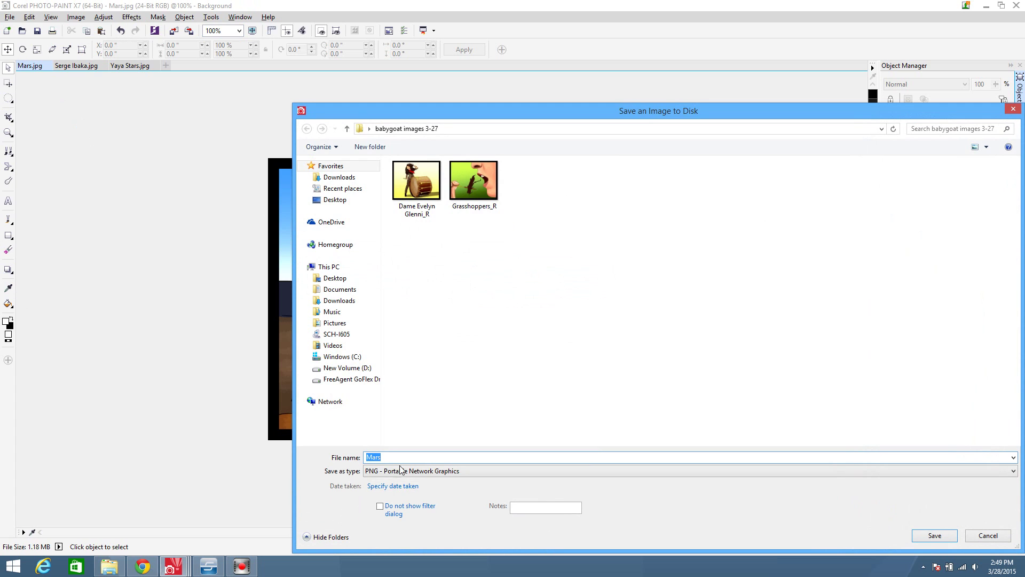
click(405, 457)
click(955, 539)
click(663, 444)
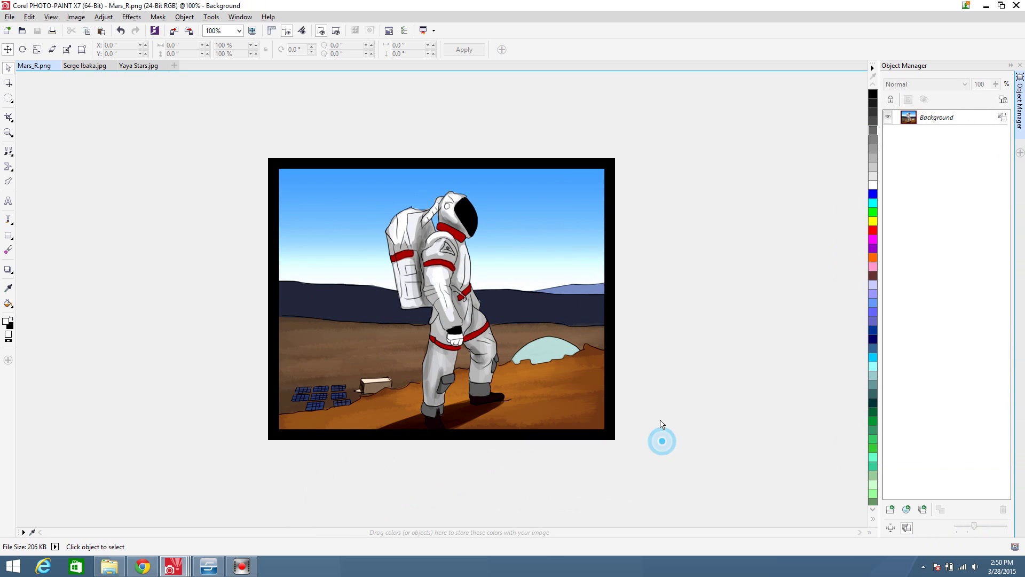
click(56, 65)
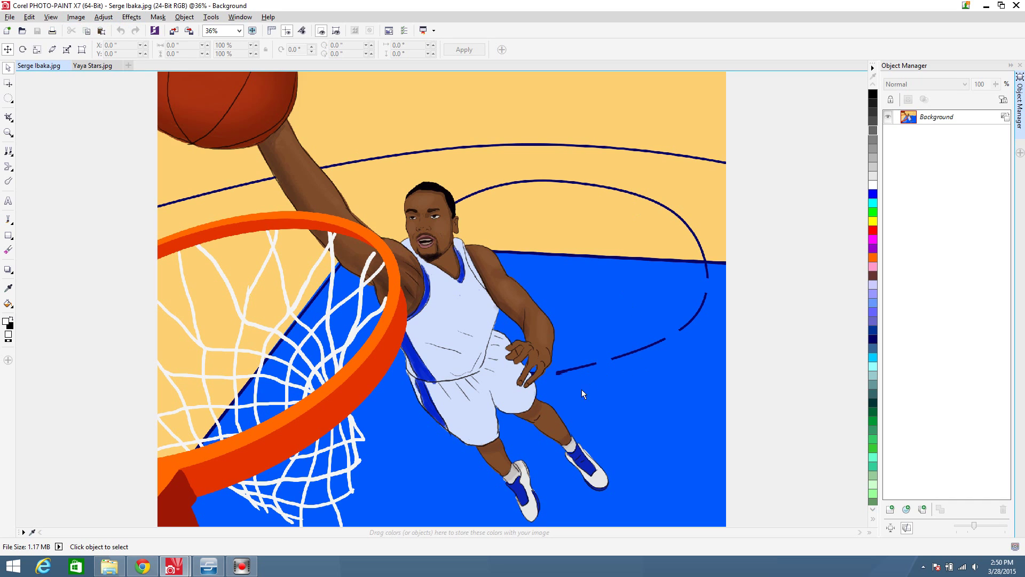
Apply Jaggy Despeckle to Serge Ibaka.jpg with a symmetric width and height of 5
click(131, 16)
mouse_move(160, 67)
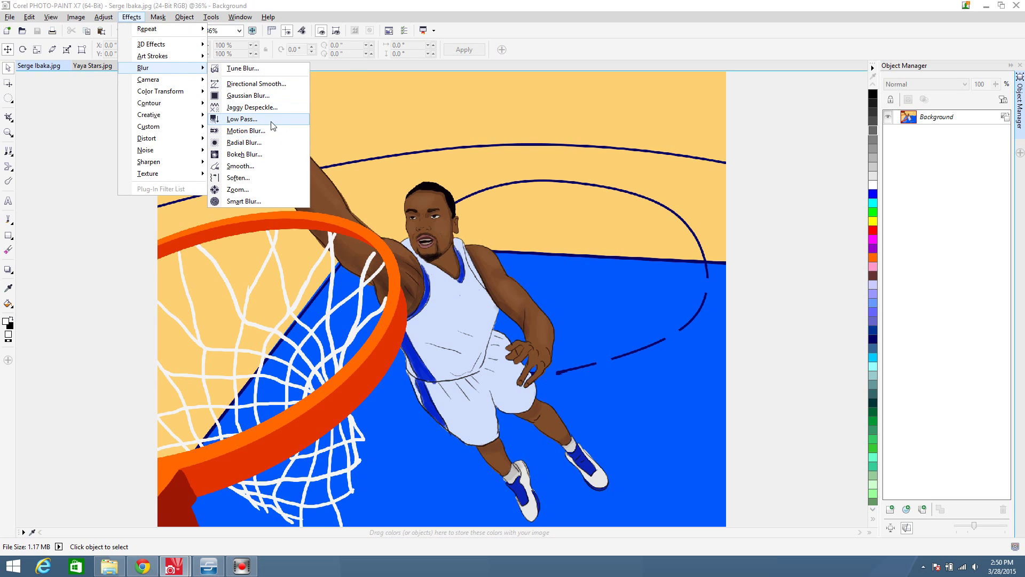
click(273, 107)
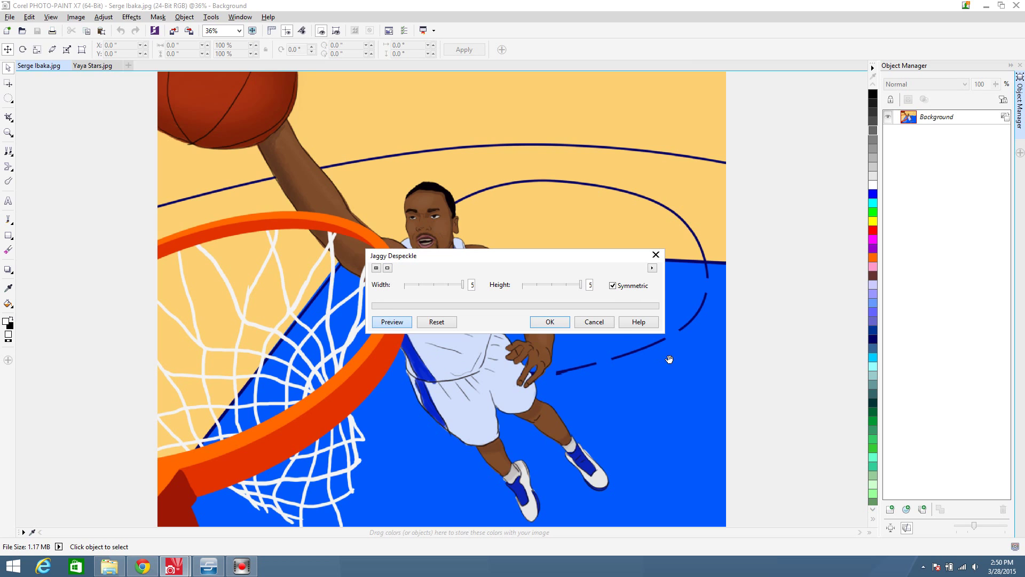
drag(589, 263, 923, 153)
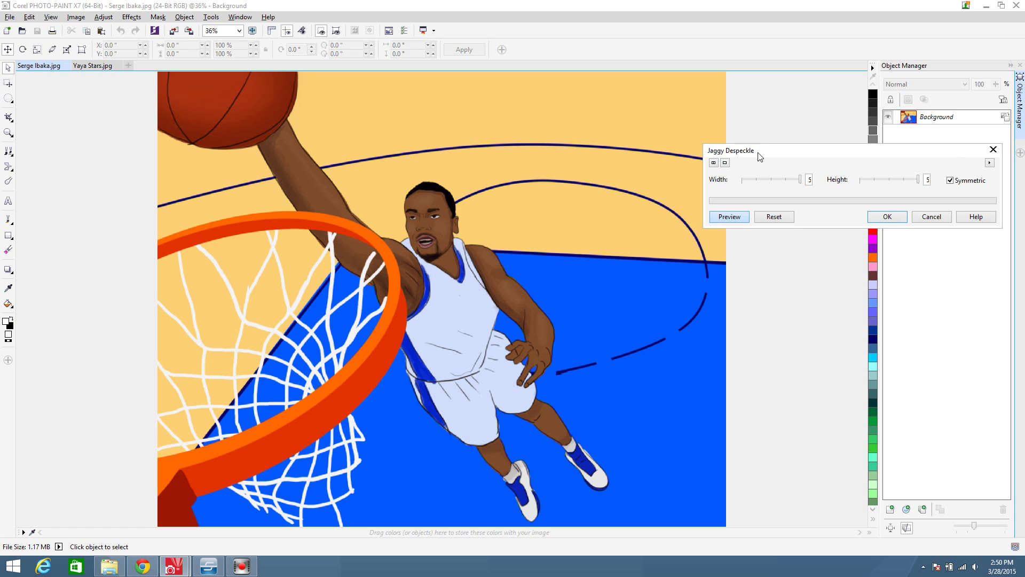
click(886, 217)
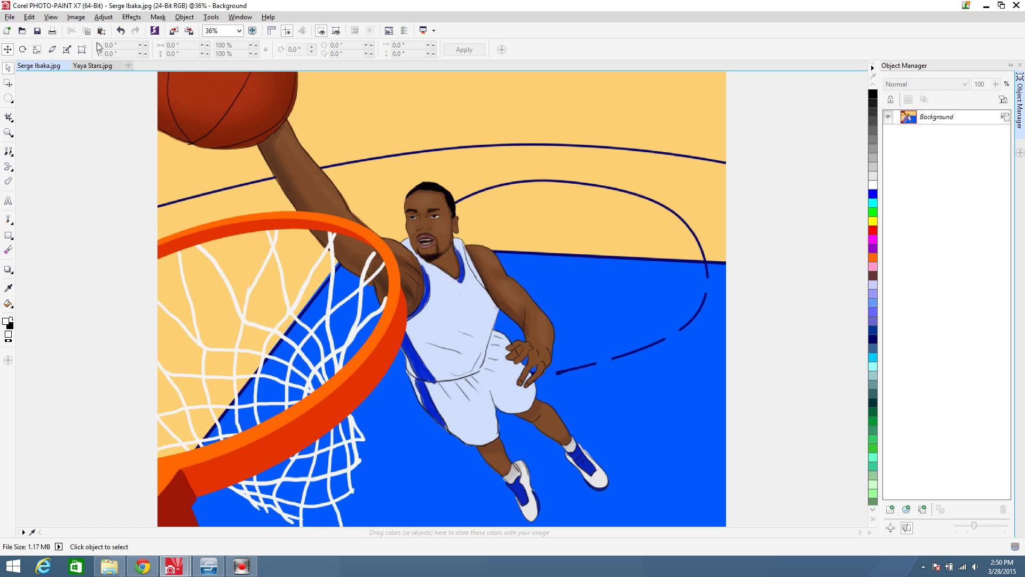
Raise the contrast of Serge Ibaka.jpg to about 25, keeping brightness and intensity at 0
click(104, 17)
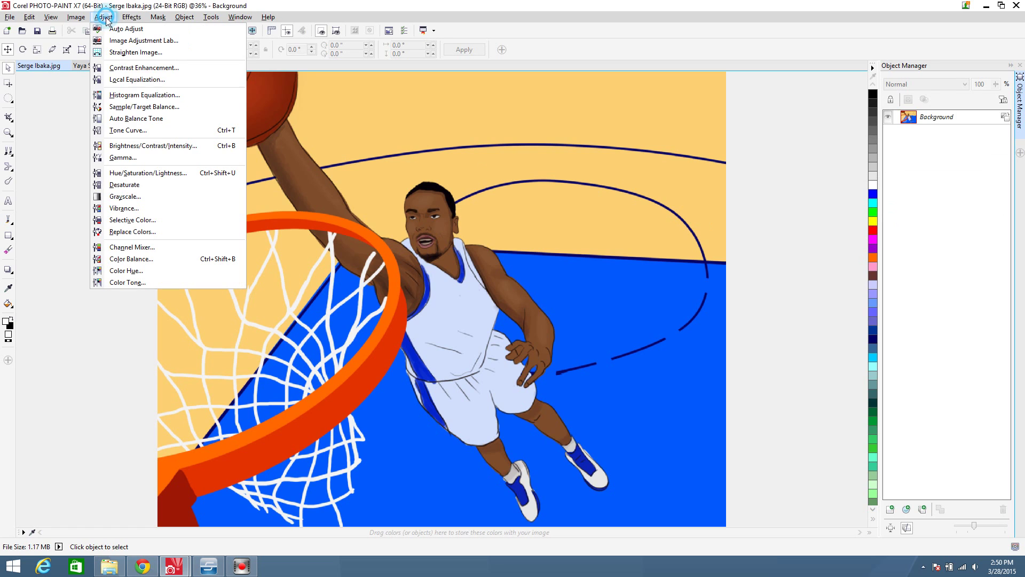
click(138, 150)
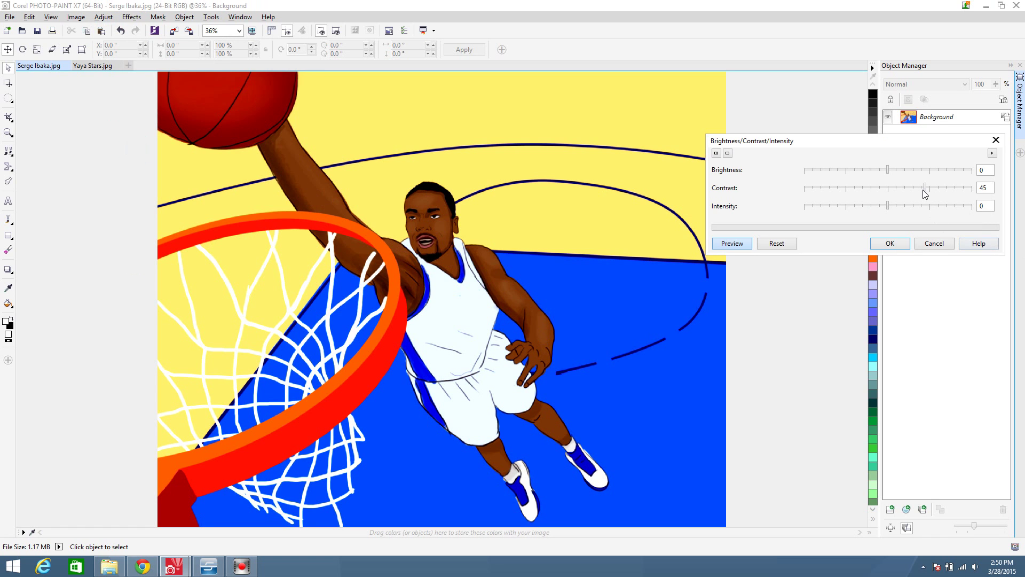
click(925, 187)
key(End)
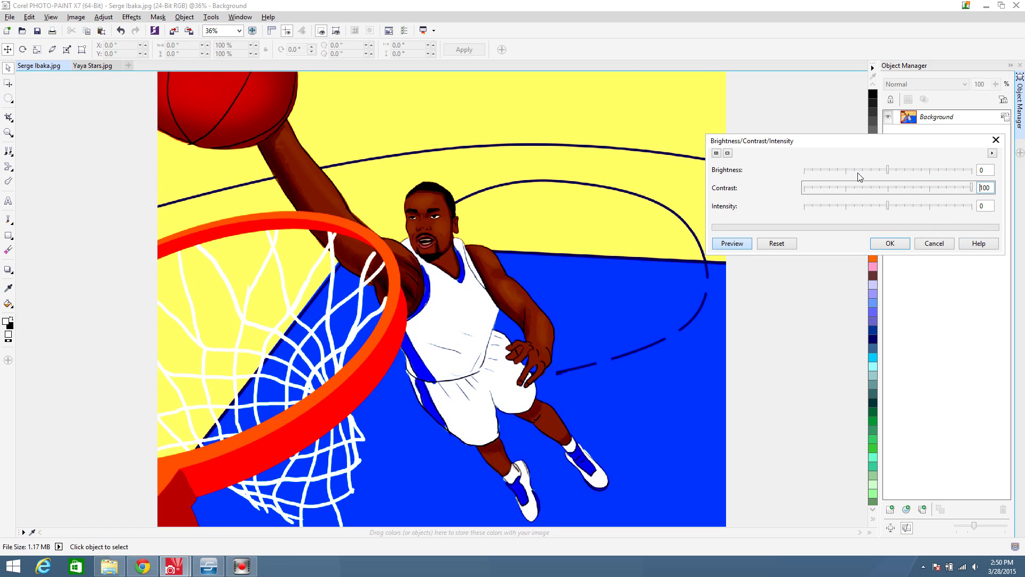
click(889, 188)
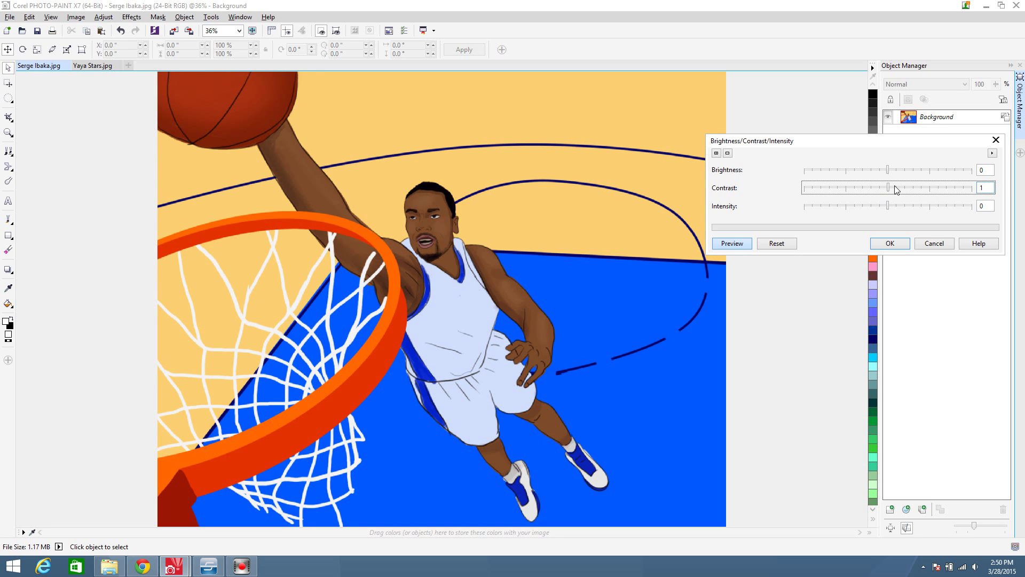
click(900, 190)
click(916, 192)
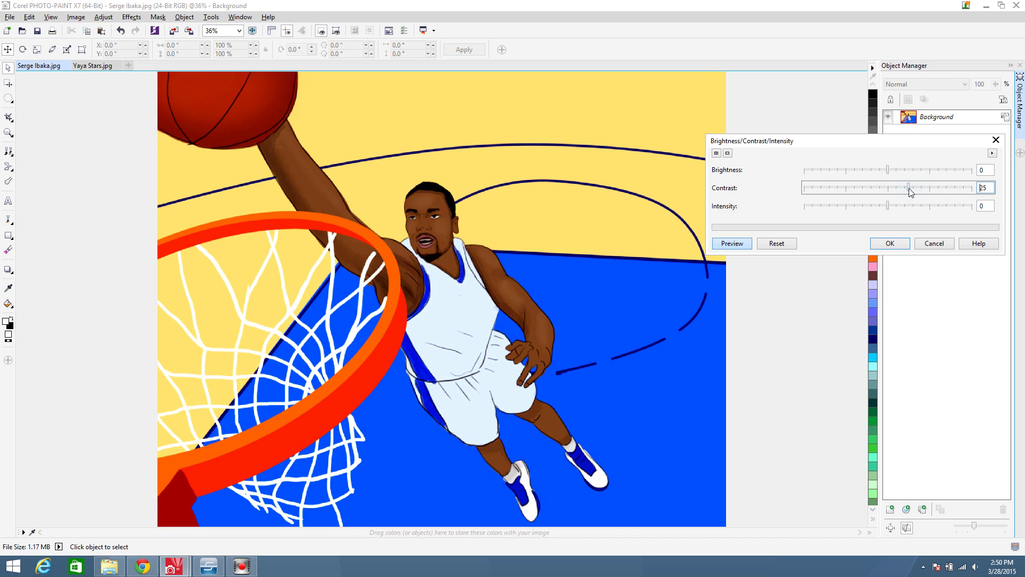
drag(911, 192, 907, 192)
click(889, 244)
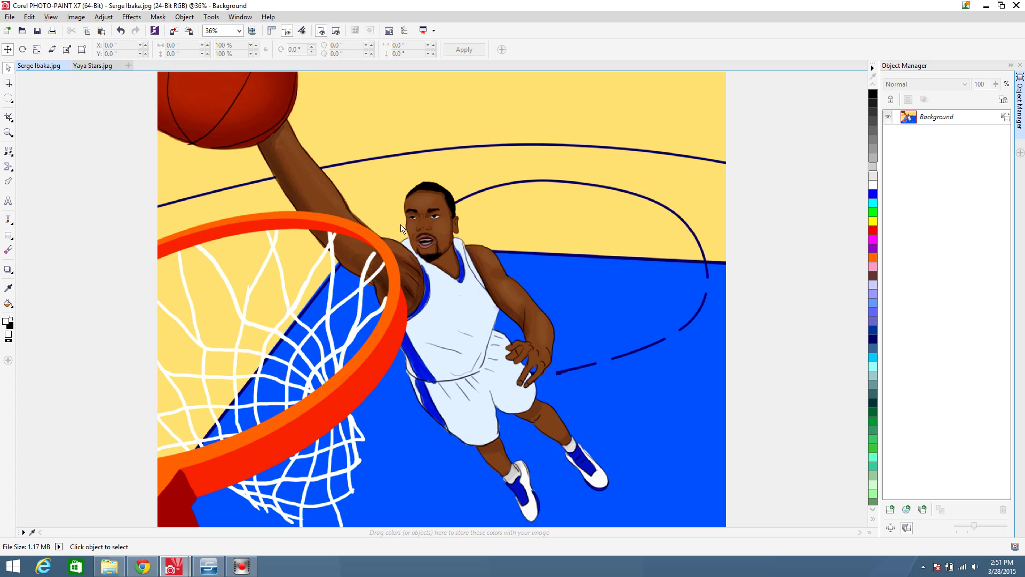
Add a black border to the basketball image by enlarging the paper size to 3200 by 2600 pixels with centered placement
click(76, 17)
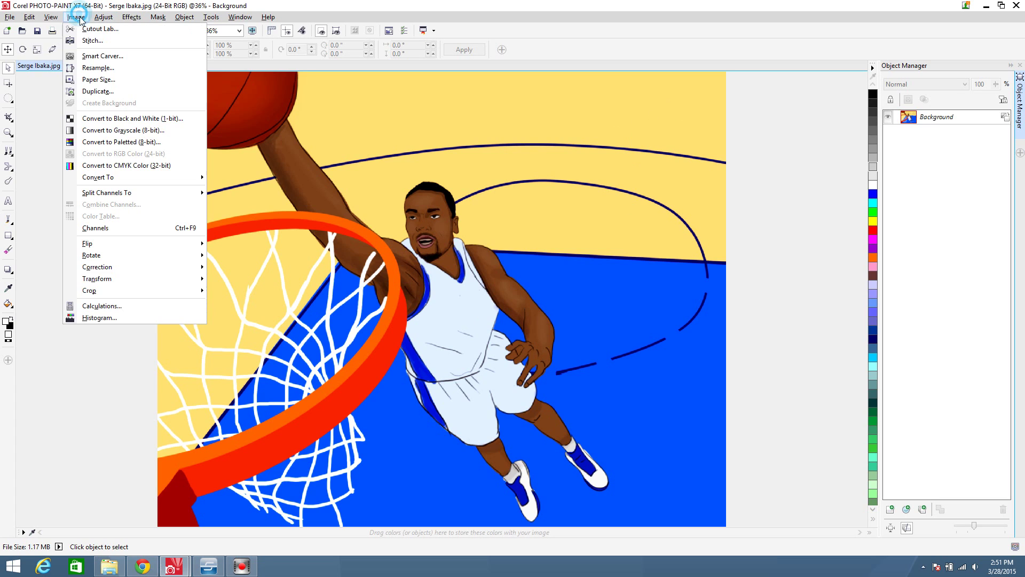
click(94, 75)
click(266, 296)
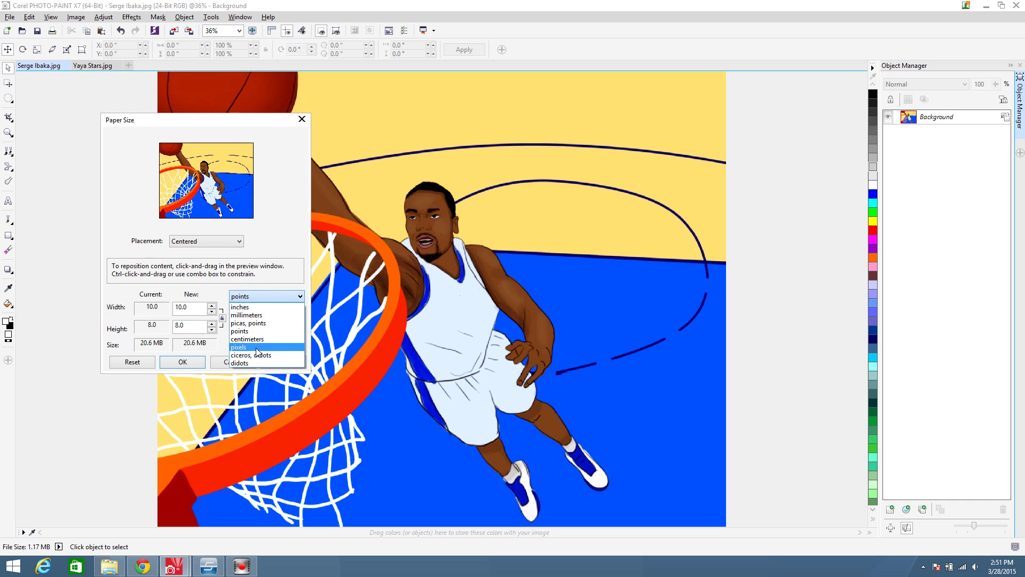
click(257, 346)
click(198, 309)
text(320)
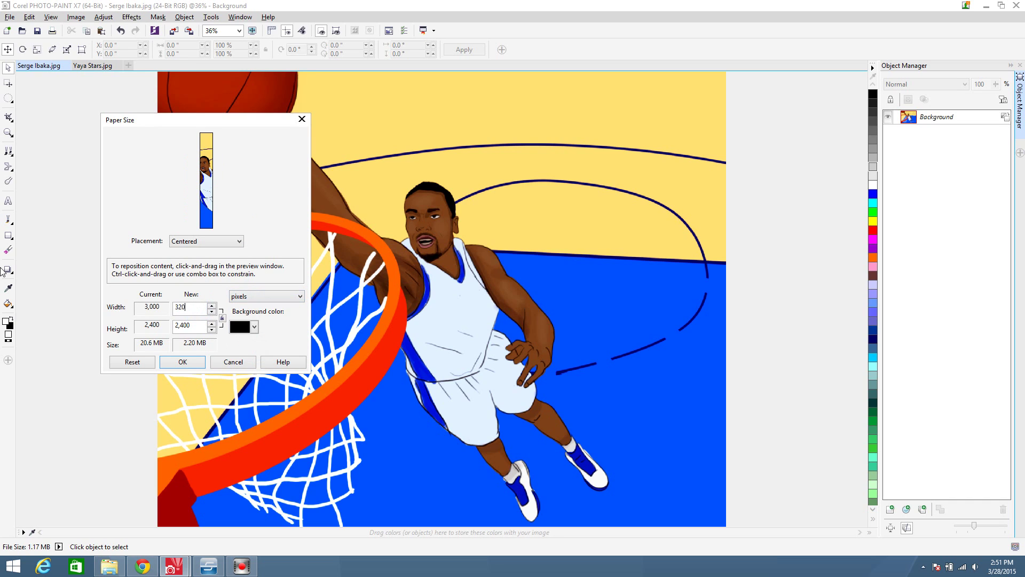
text(0)
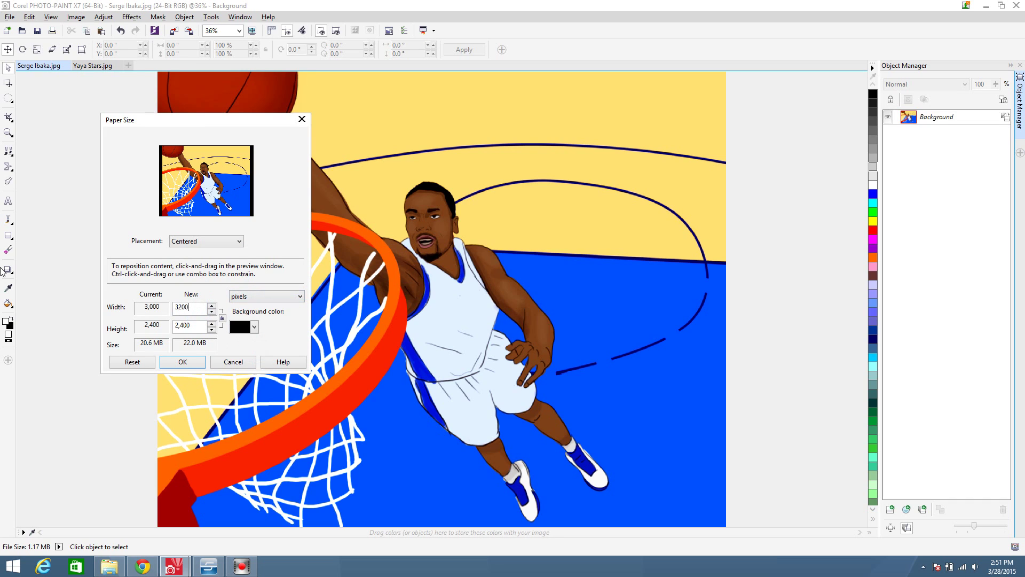
click(196, 329)
text(2600)
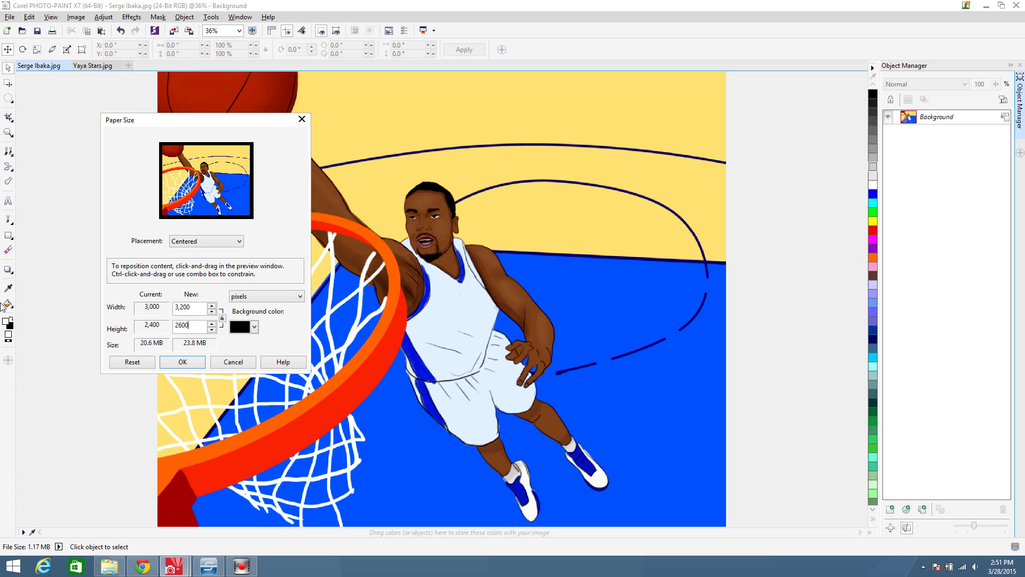
click(182, 361)
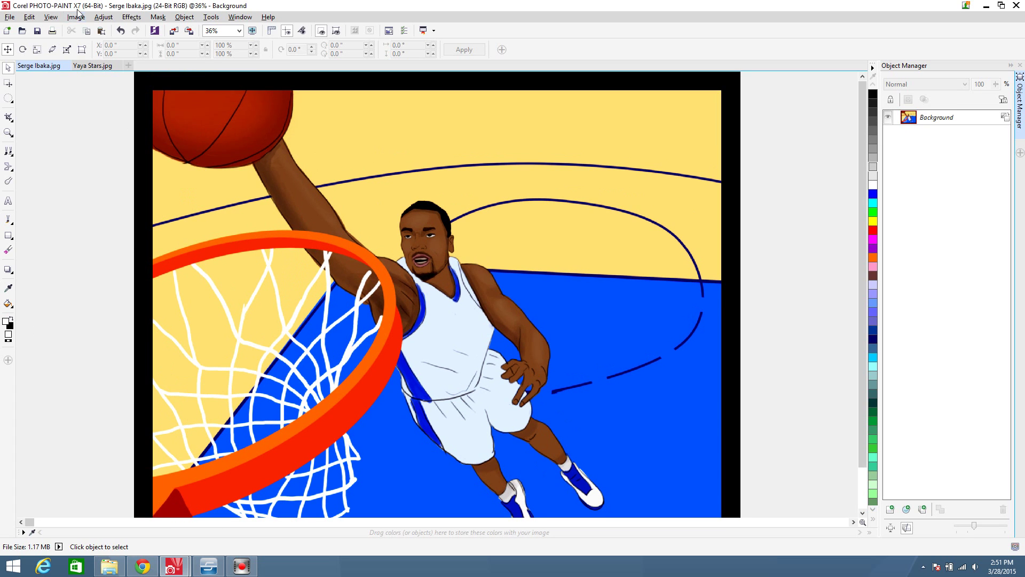
Resample the bordered basketball image to a width of 650 pixels, maintaining the aspect ratio
click(76, 17)
click(102, 67)
click(582, 224)
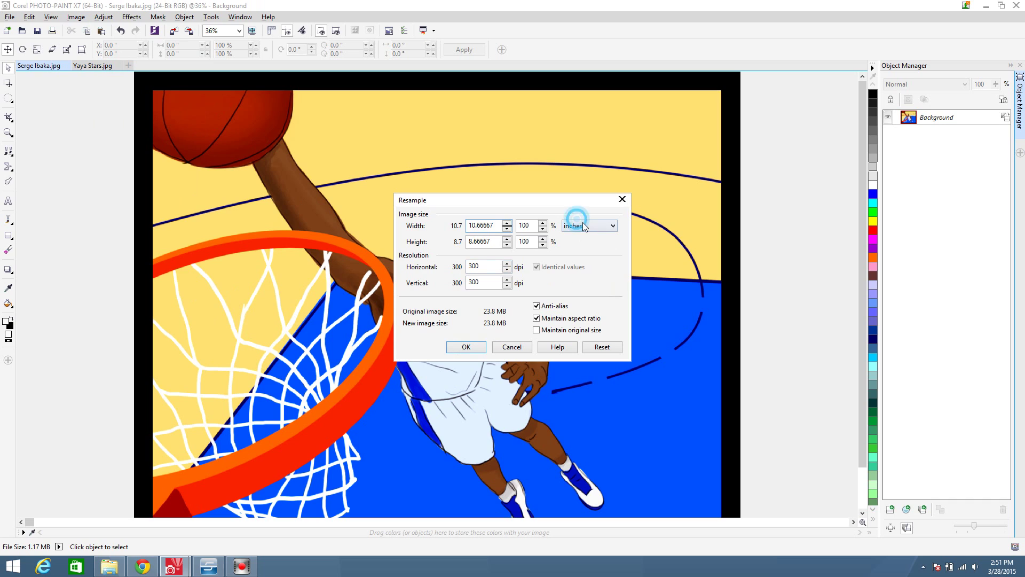
click(571, 276)
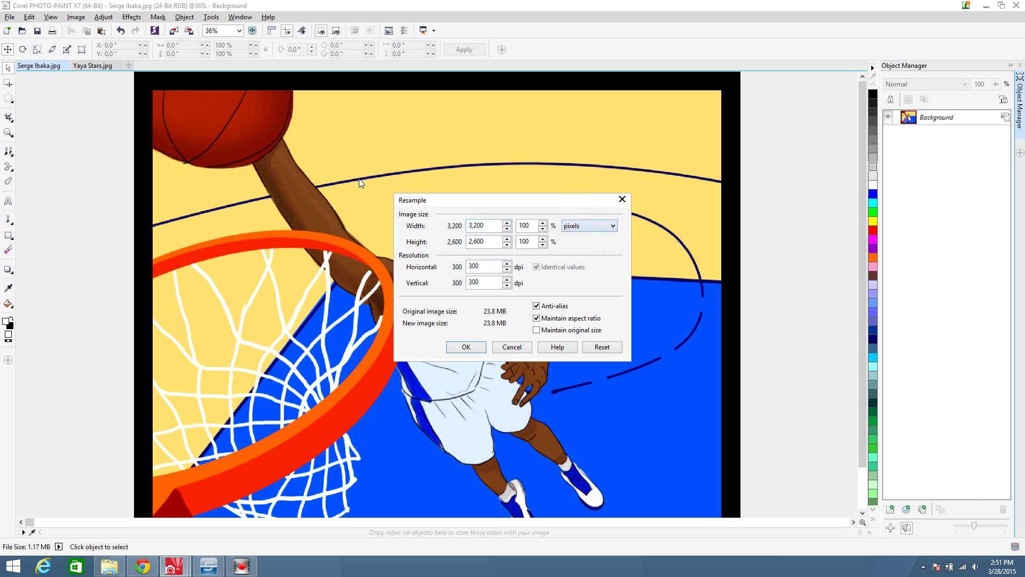
click(491, 225)
double_click(491, 225)
text(650)
click(464, 351)
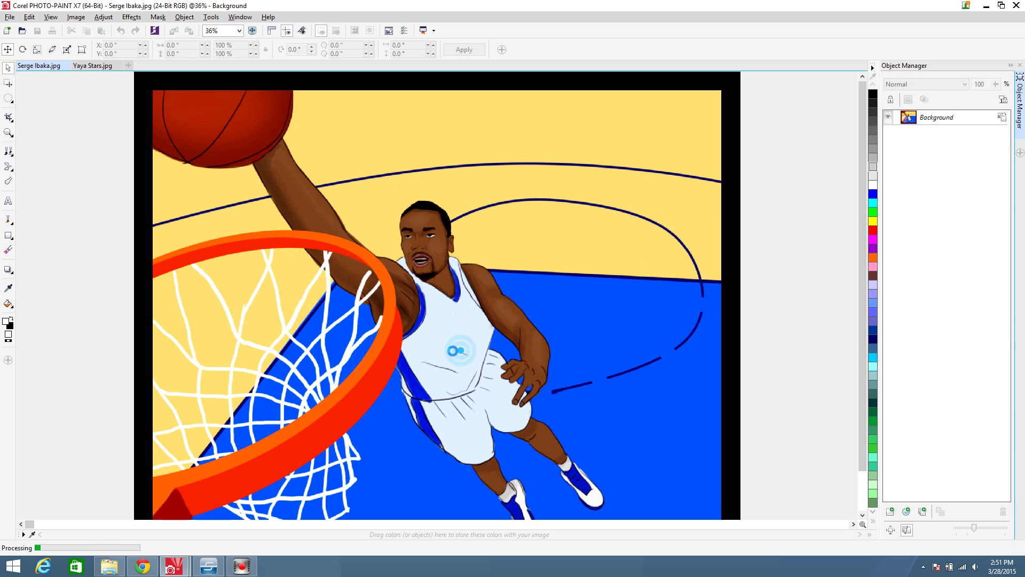
Save the basketball image as Serge Ibaka_R in PNG format in the babygoat images 3-27 folder and close it
scroll(378, 331, up, 2)
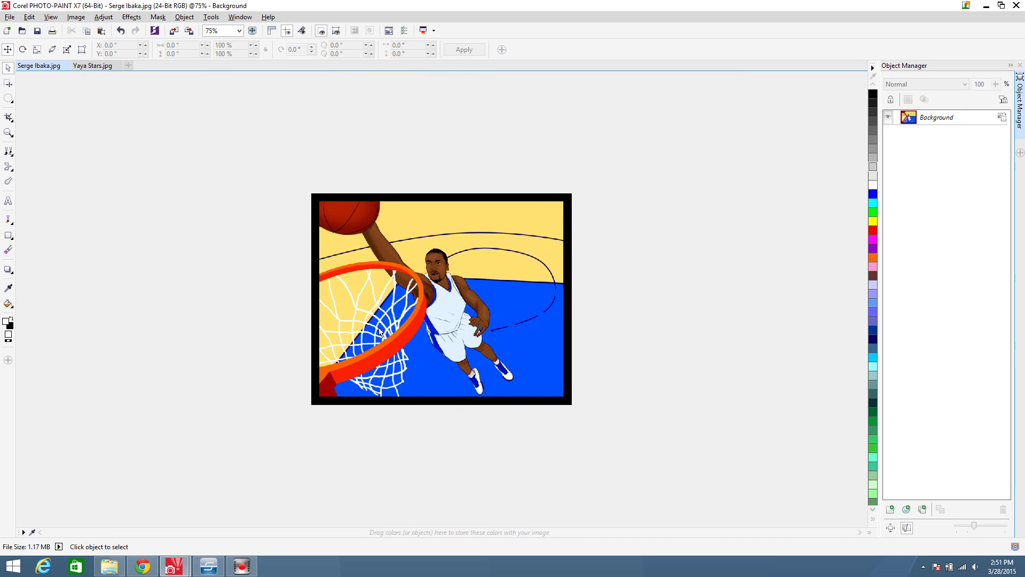
scroll(380, 330, up, 2)
scroll(380, 326, down, 2)
scroll(284, 237, up, 1)
click(10, 17)
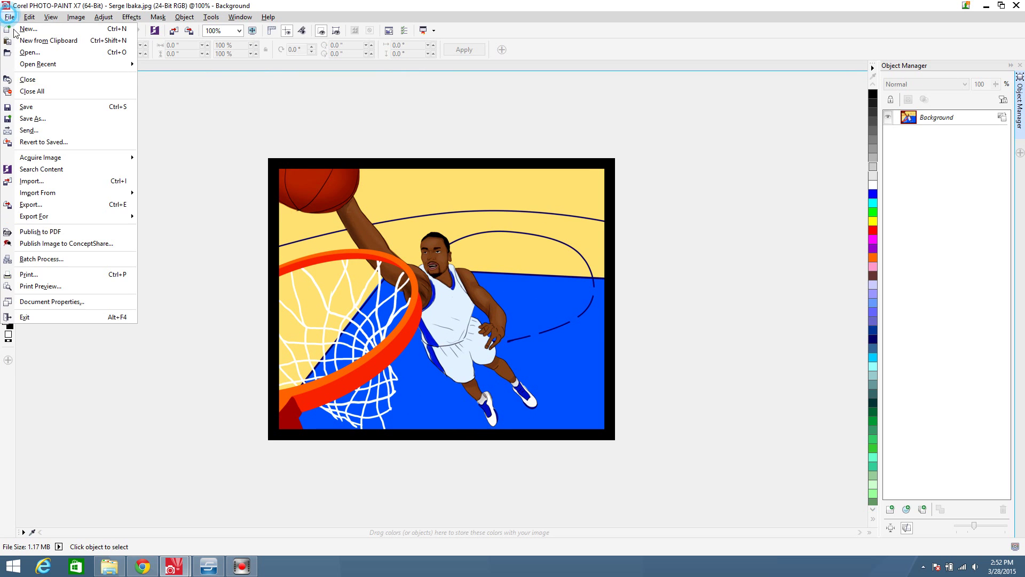
click(55, 118)
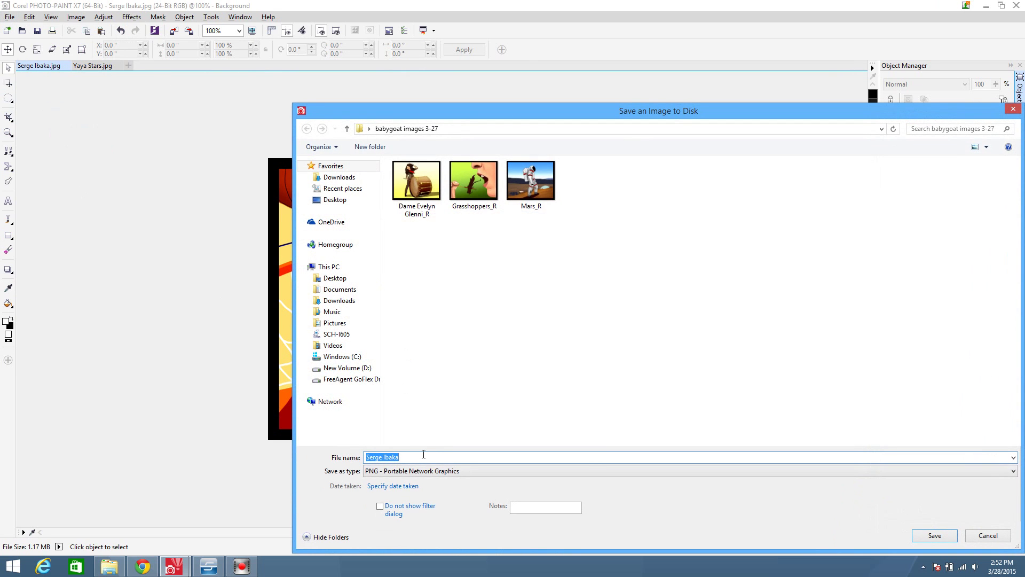
click(419, 457)
click(934, 534)
click(672, 442)
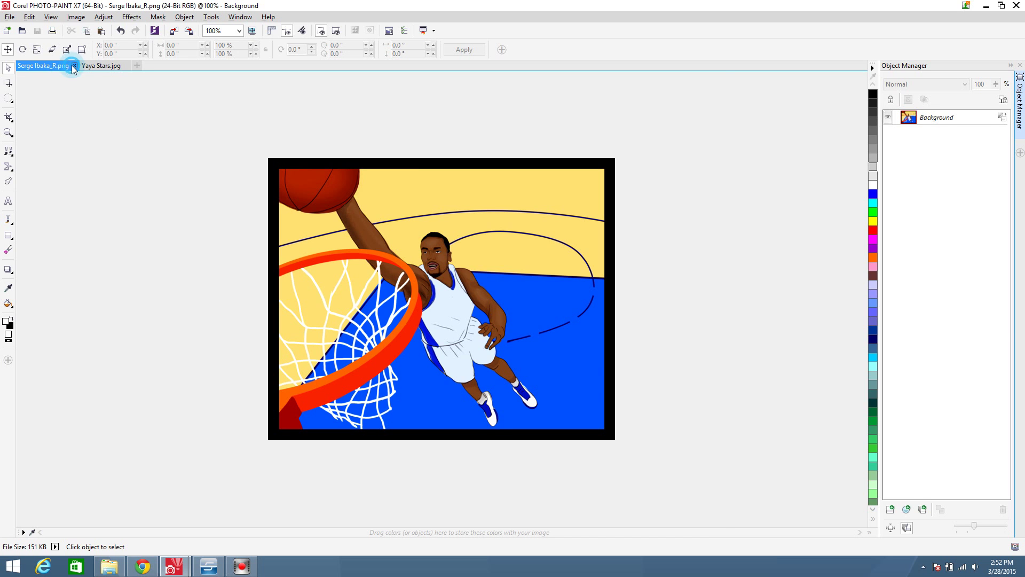
click(73, 65)
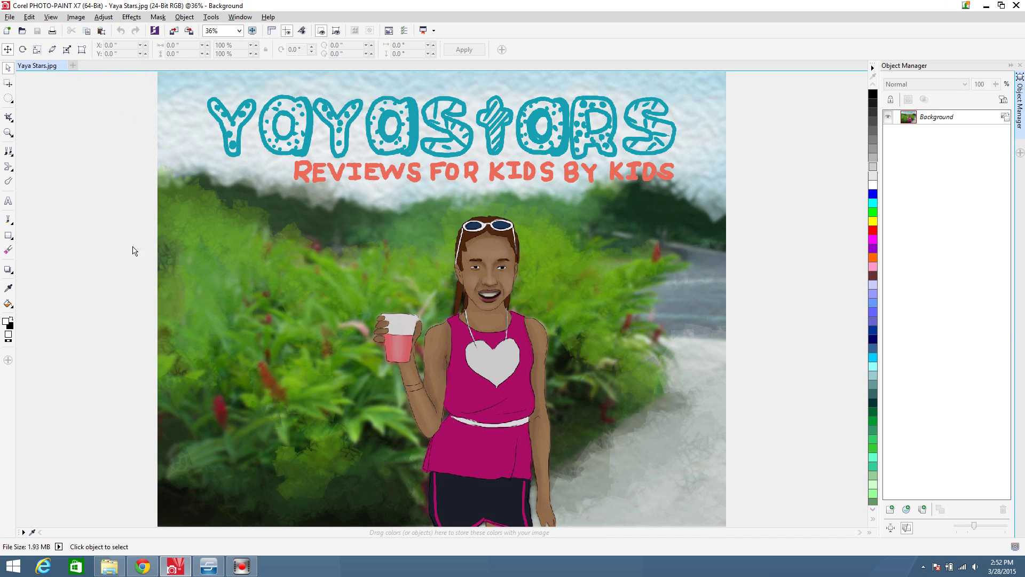
Apply Jaggy Despeckle to Yaya Stars.jpg with a symmetric width and height of 5
scroll(133, 247, up, 2)
scroll(132, 247, down, 2)
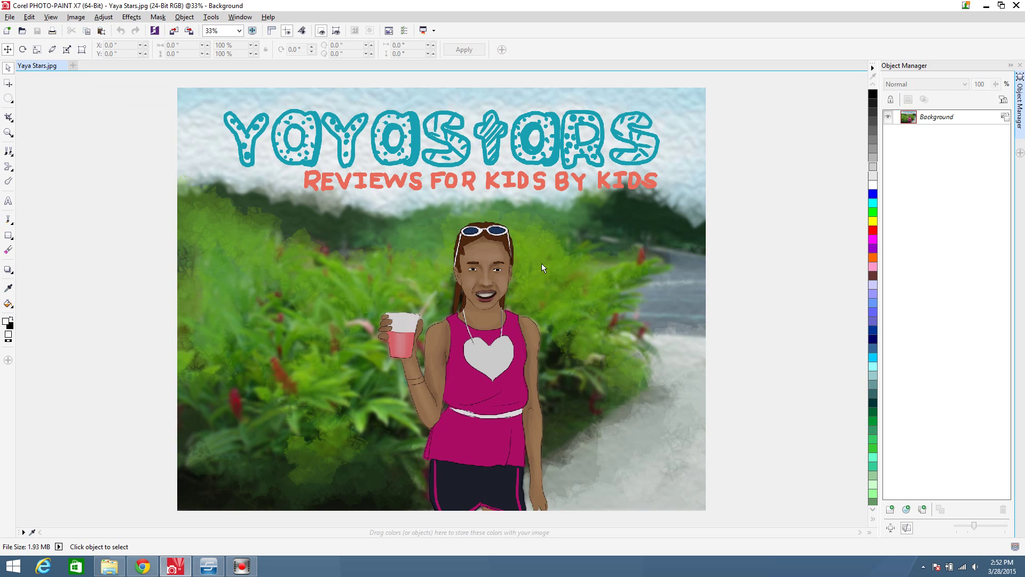
click(140, 17)
mouse_move(148, 70)
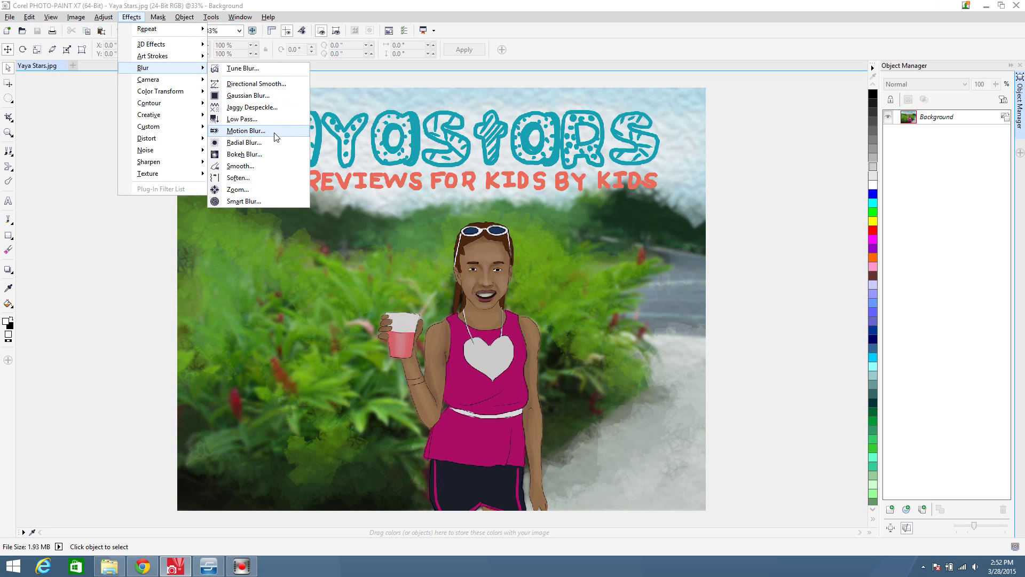
click(275, 109)
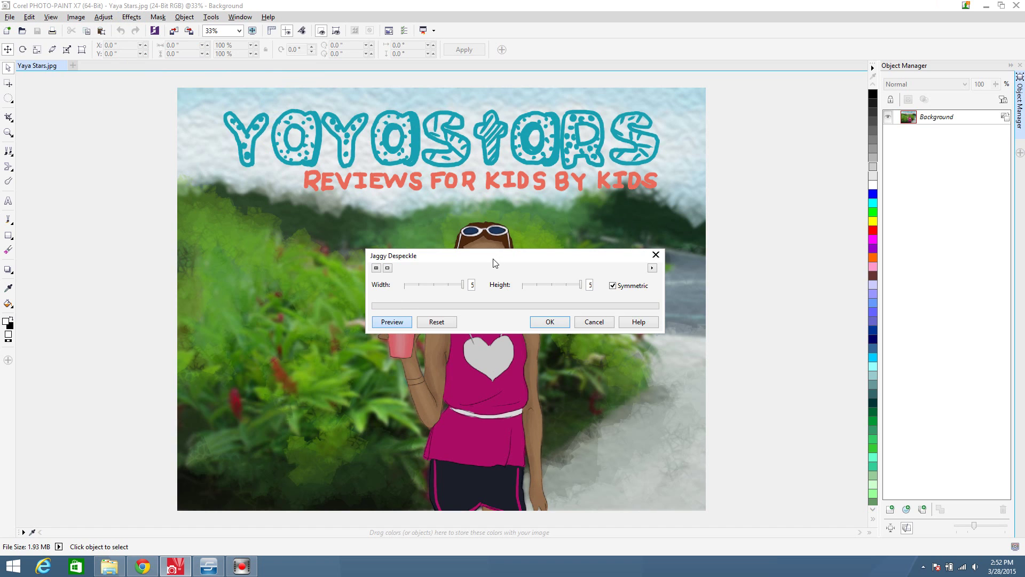
drag(492, 263, 872, 216)
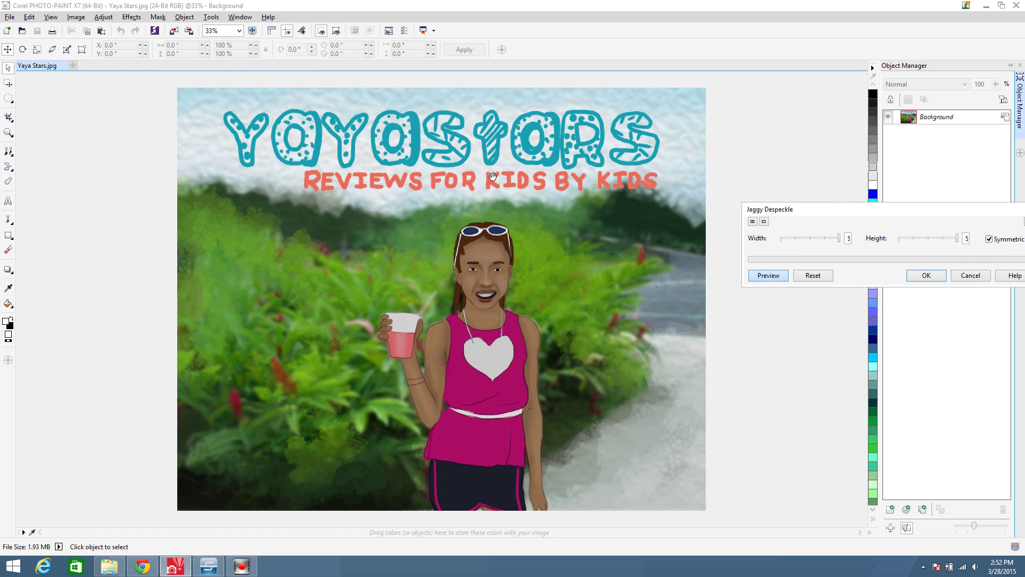
click(926, 275)
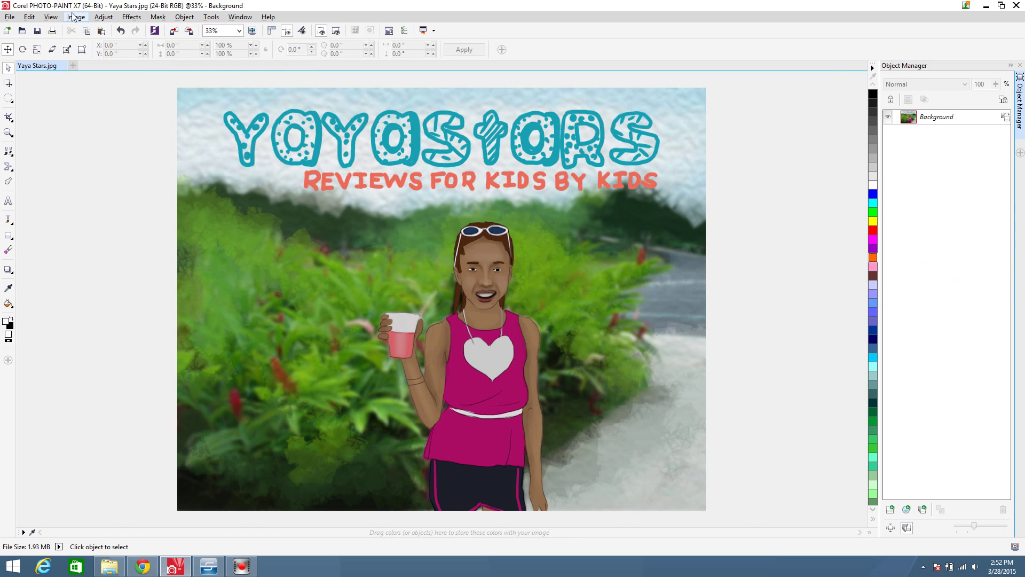
Compare high and low contrast on Yaya Stars.jpg and apply a contrast of about 35, keeping brightness and intensity at 0
click(103, 17)
click(127, 146)
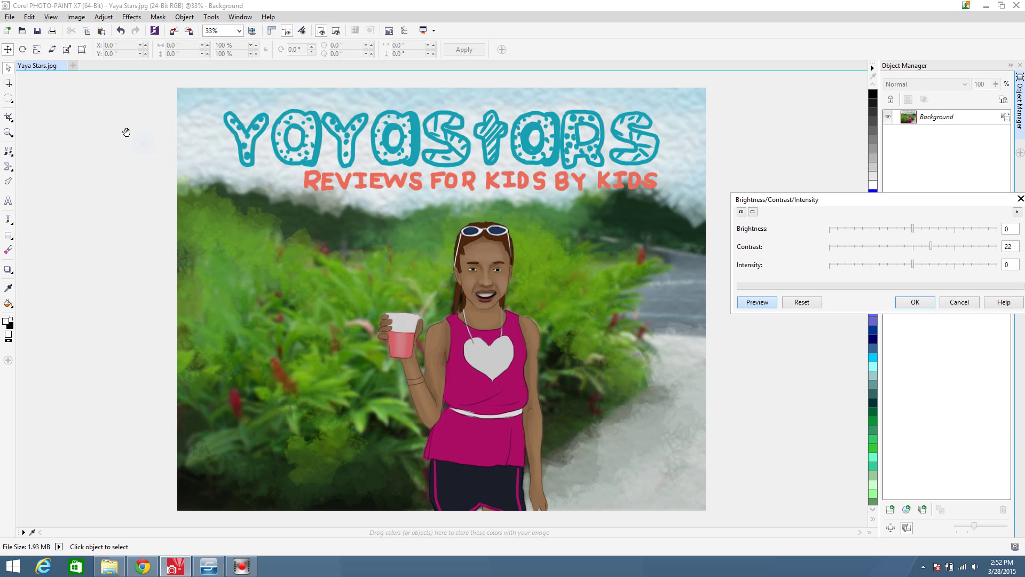
click(996, 247)
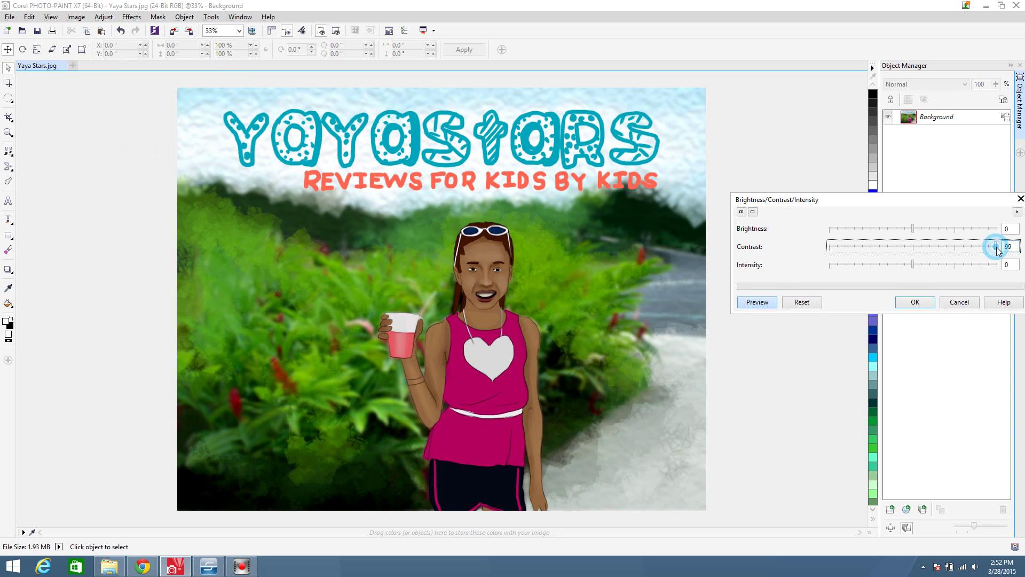
drag(915, 200, 831, 220)
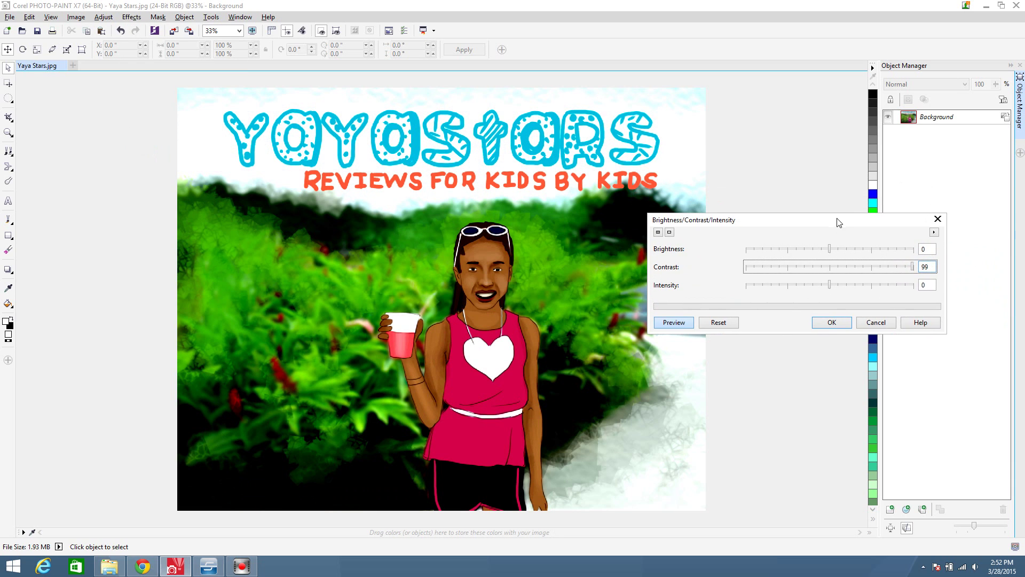
click(832, 268)
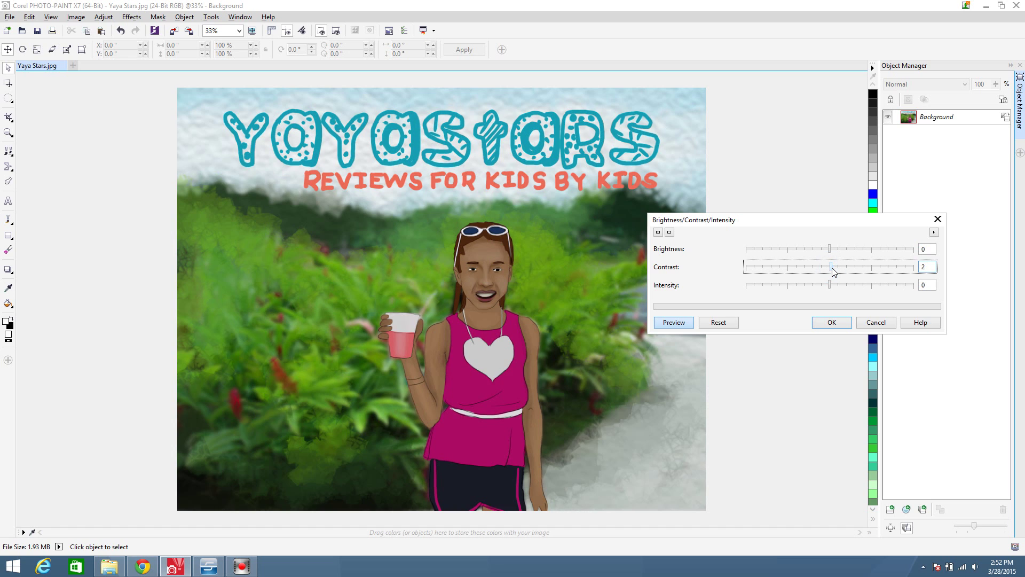
drag(829, 224, 893, 218)
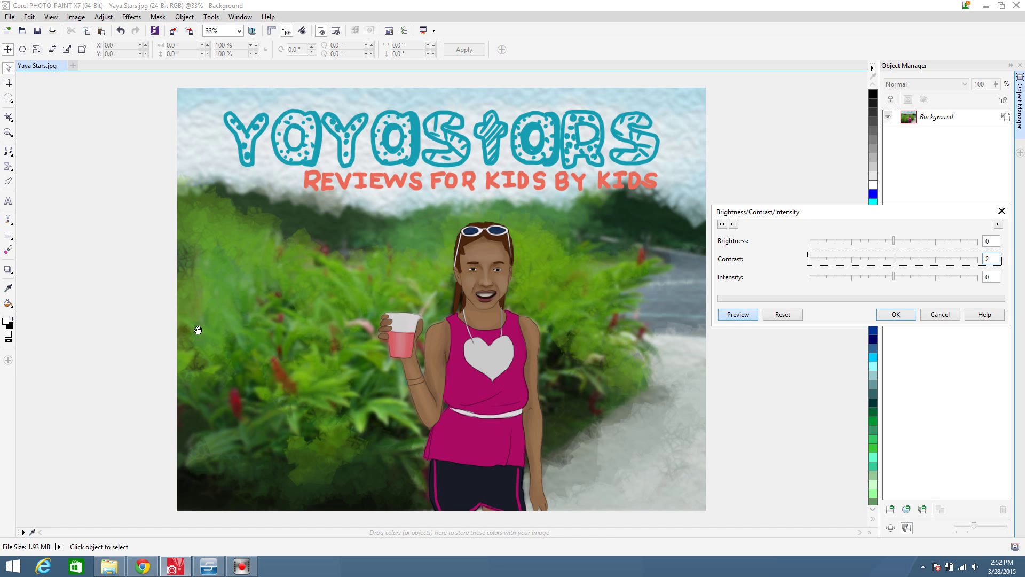
click(980, 259)
drag(903, 257, 928, 262)
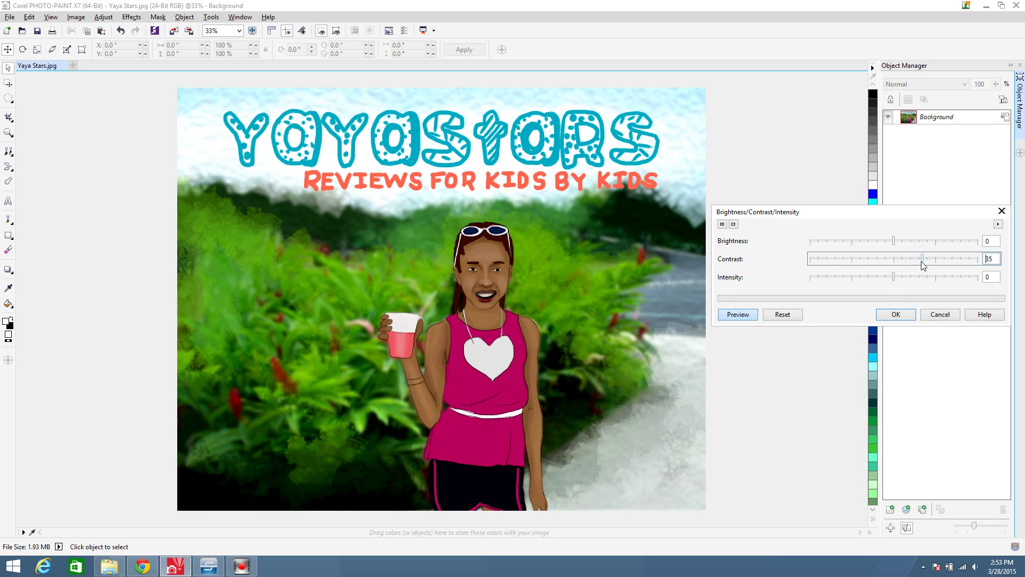
click(892, 312)
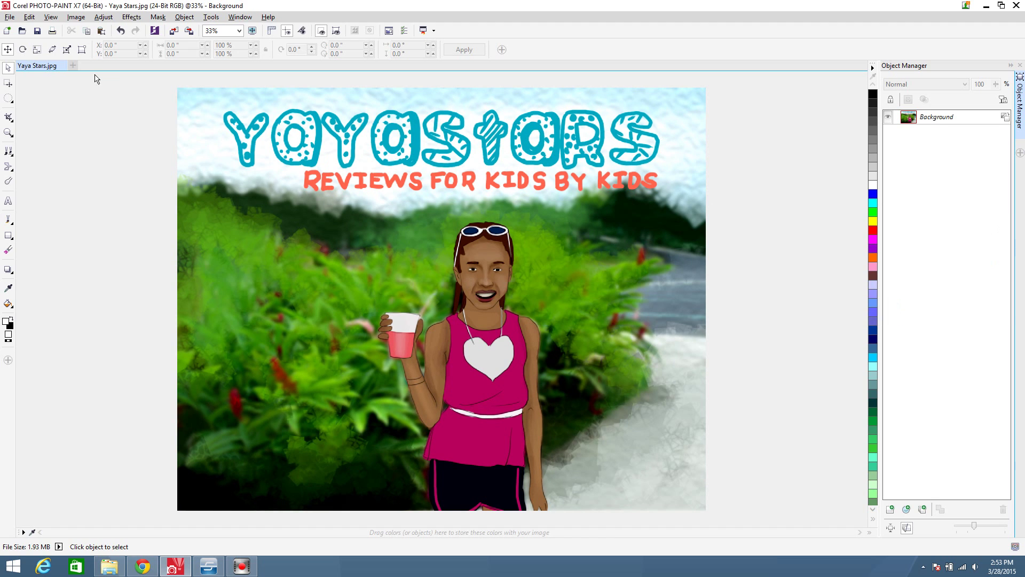
Add a black border to Yaya Stars.jpg by enlarging the paper size to 3200 by 2600 pixels with centered placement
click(76, 17)
click(88, 154)
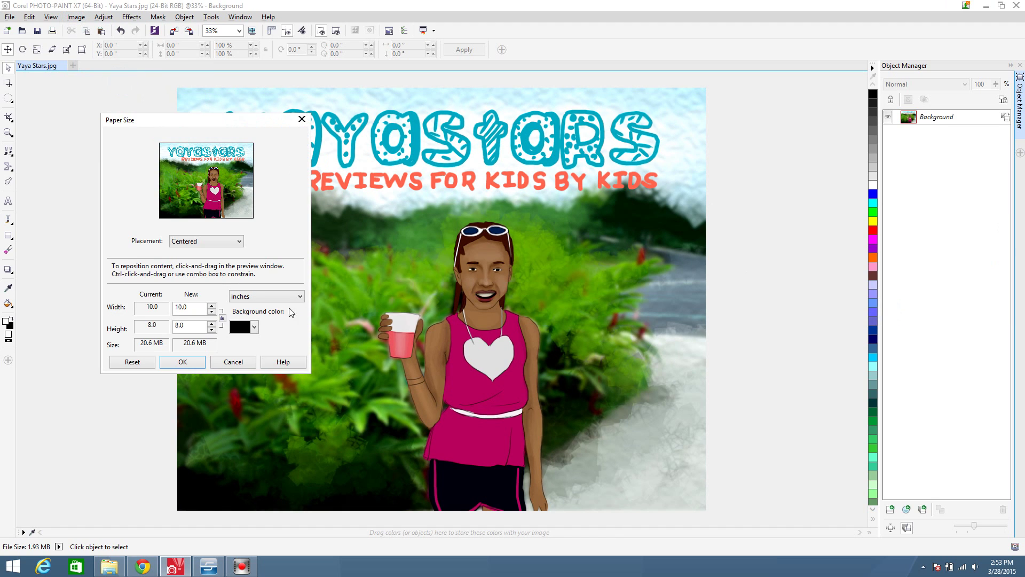
click(235, 297)
click(261, 347)
double_click(184, 307)
text(3200)
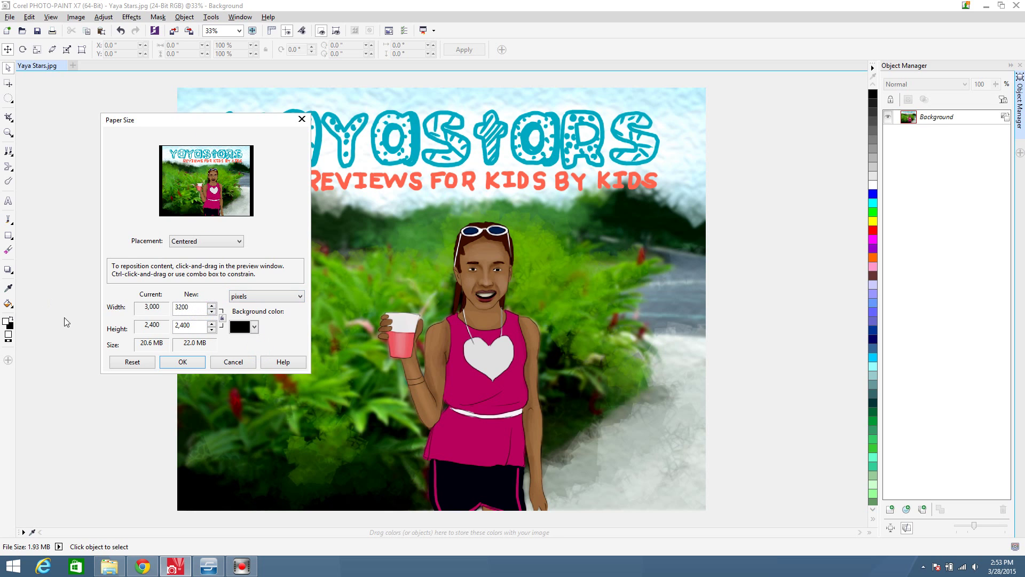
double_click(196, 328)
text(2600)
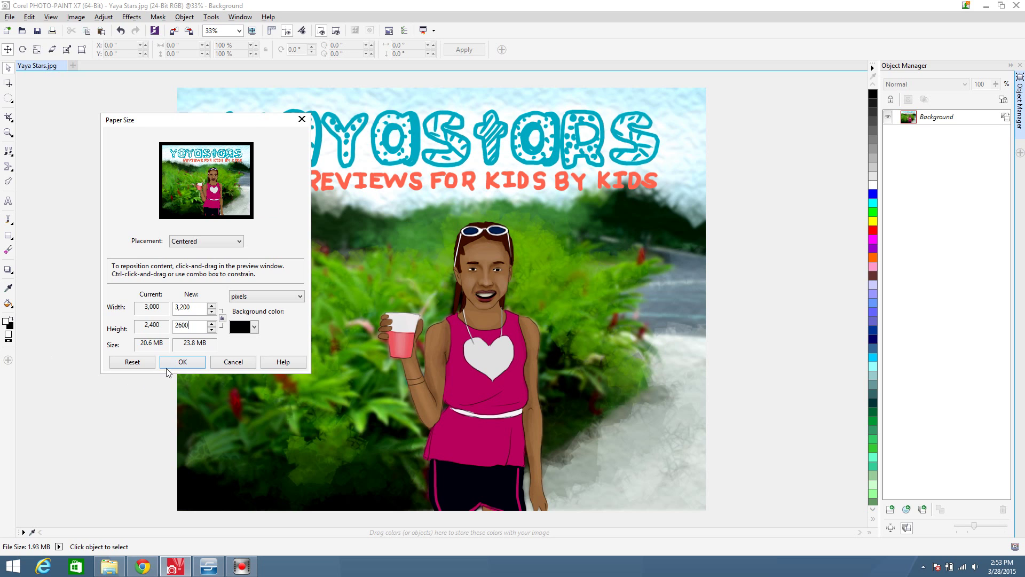
click(167, 364)
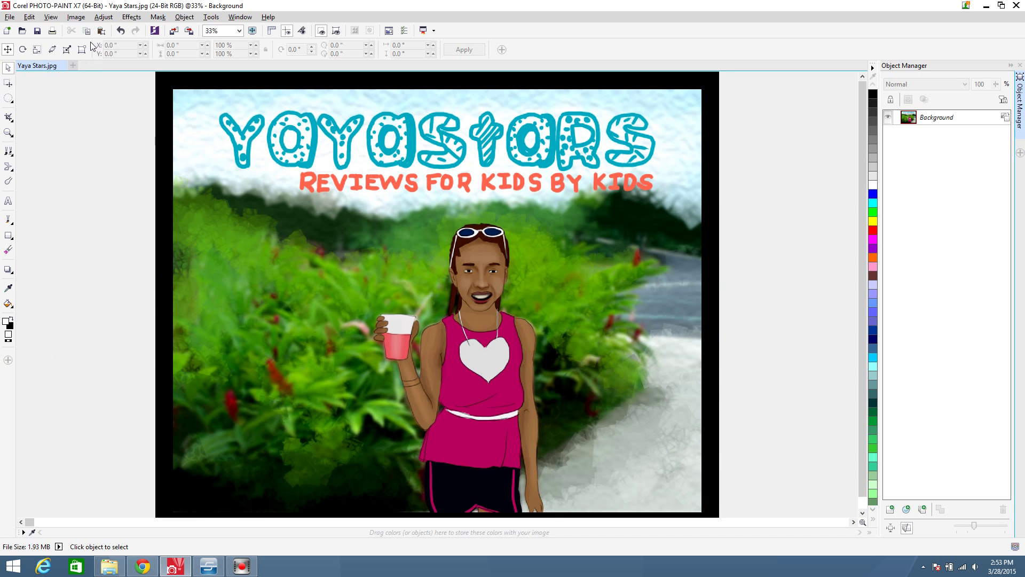
Resample the bordered Yaya Stars image to a width of 650 pixels, maintaining the aspect ratio
click(76, 17)
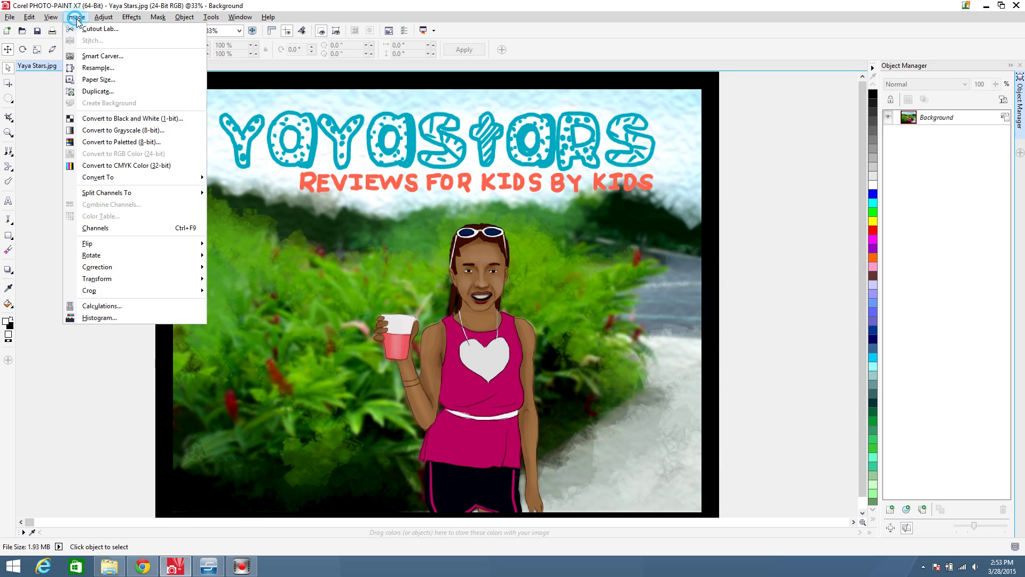
click(116, 72)
click(598, 231)
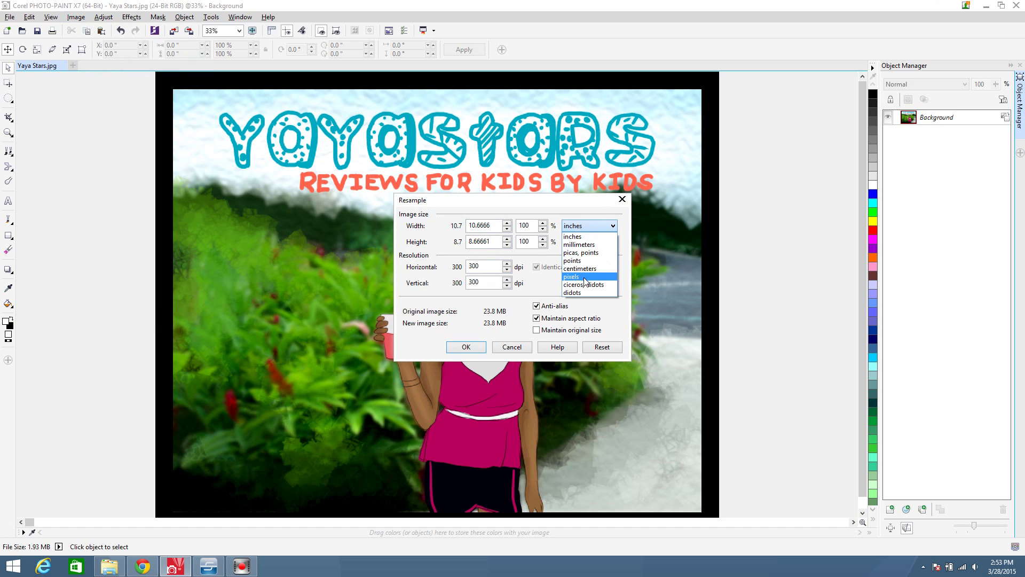
click(587, 270)
double_click(499, 229)
text(650)
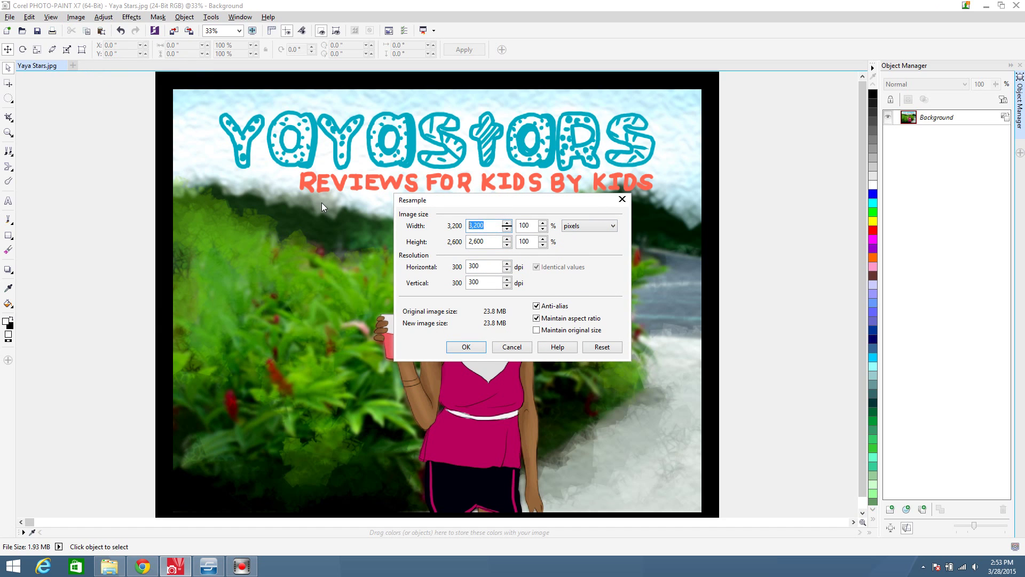
click(467, 346)
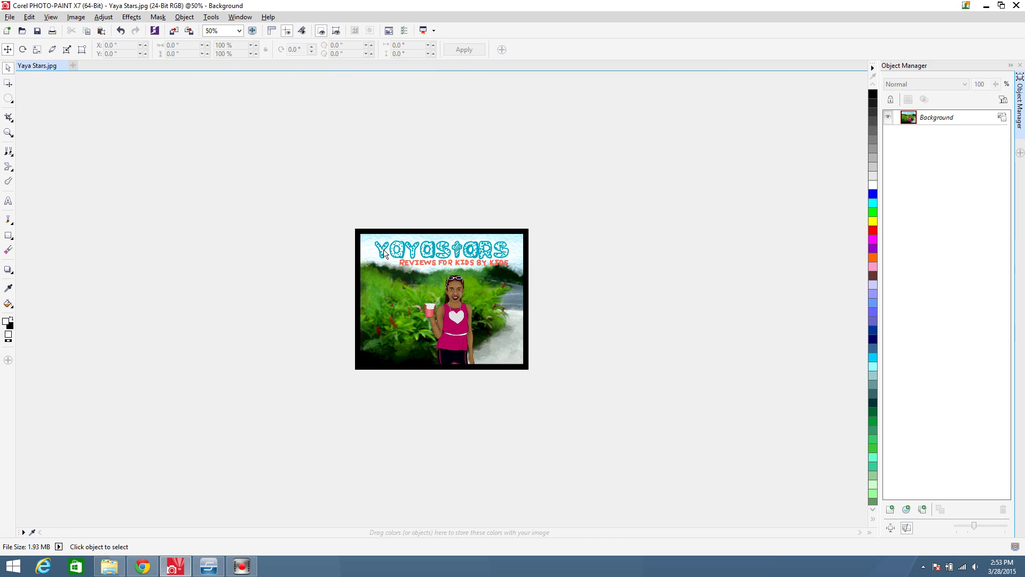
Save the image as Yaya Stars_R in PNG format in the babygoat images 3-27 folder, and close the image and the program
scroll(384, 248, up, 2)
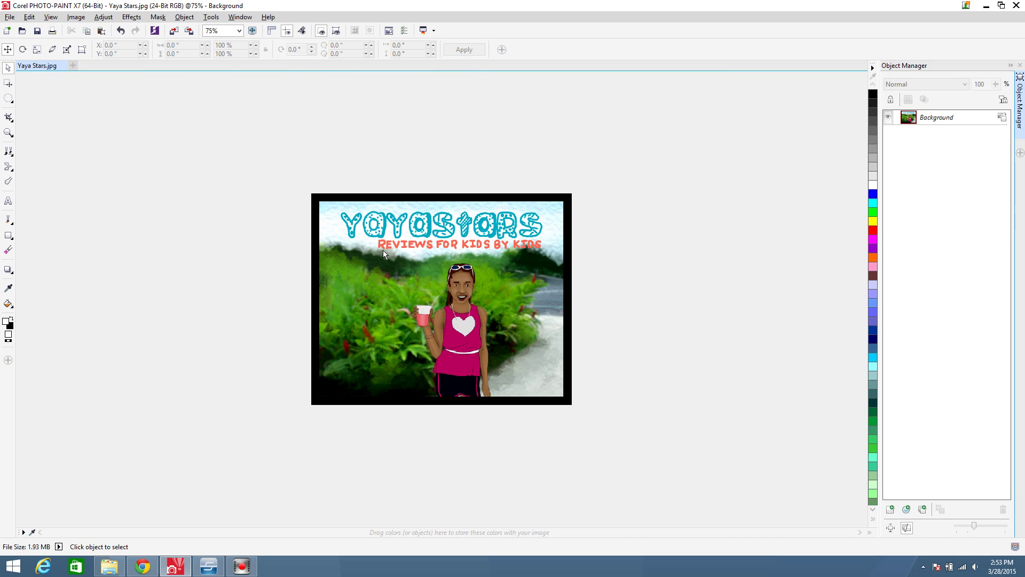
scroll(383, 251, up, 2)
scroll(383, 253, down, 1)
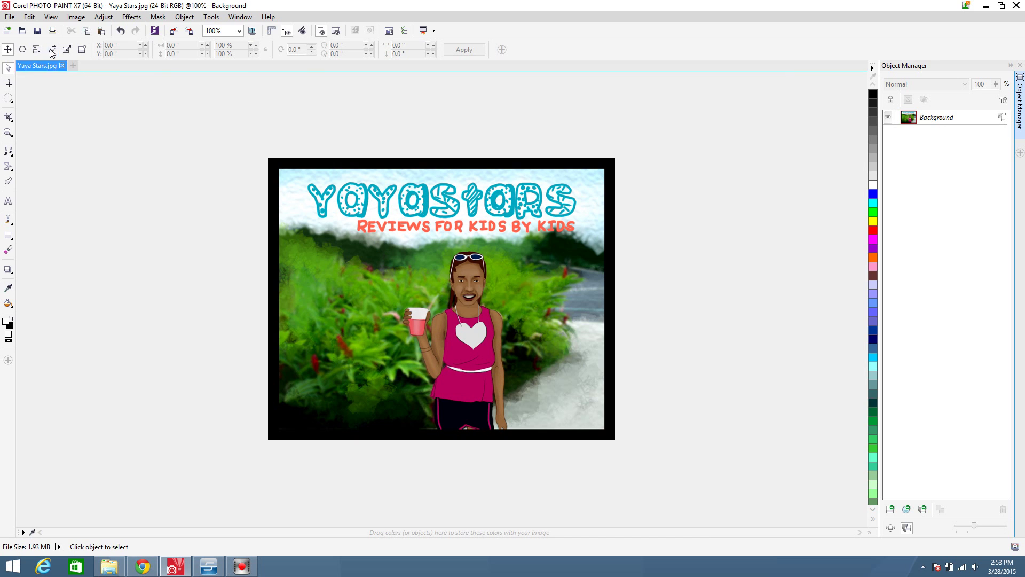
click(10, 17)
click(32, 118)
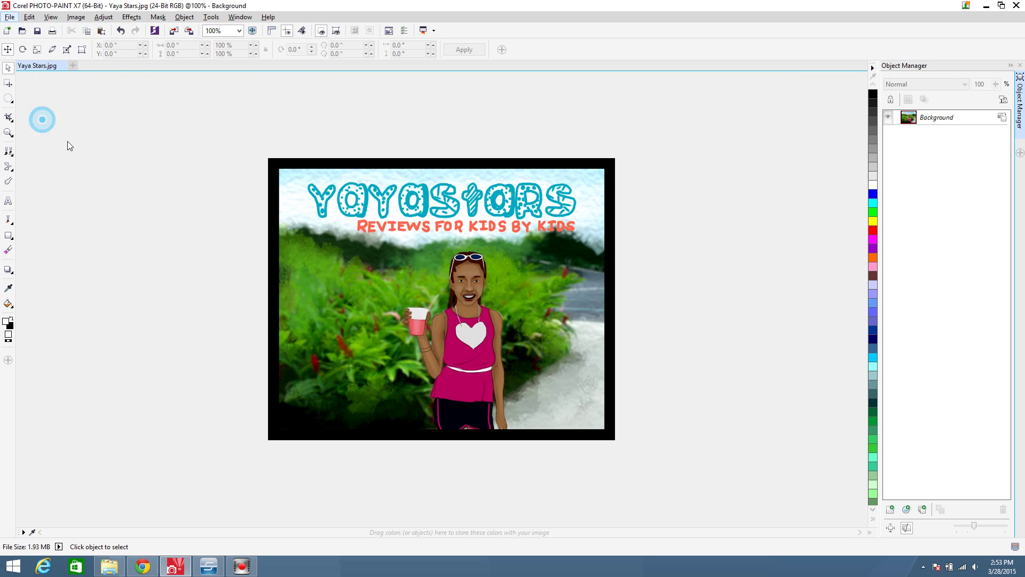
click(433, 454)
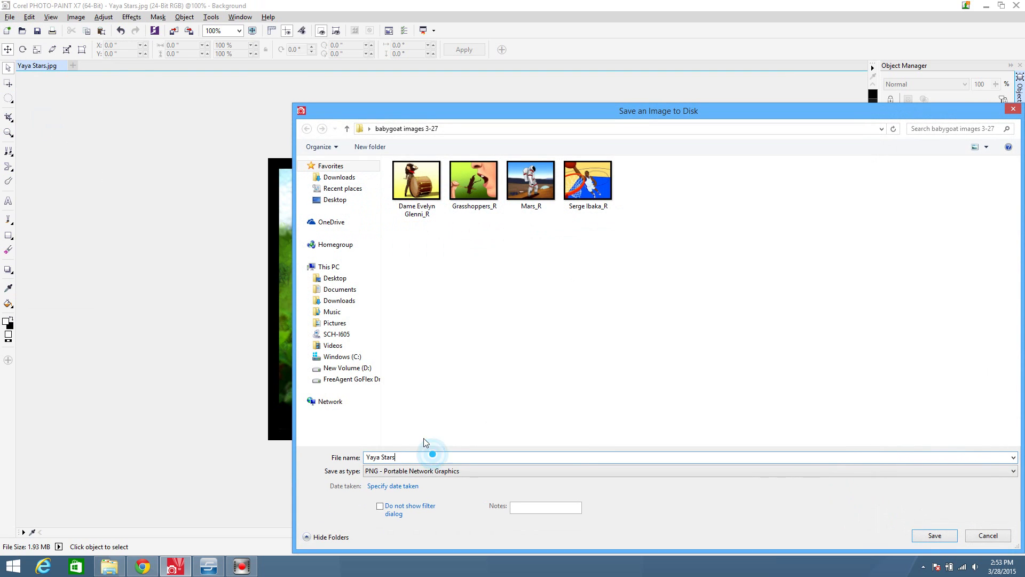
text(_R)
click(928, 540)
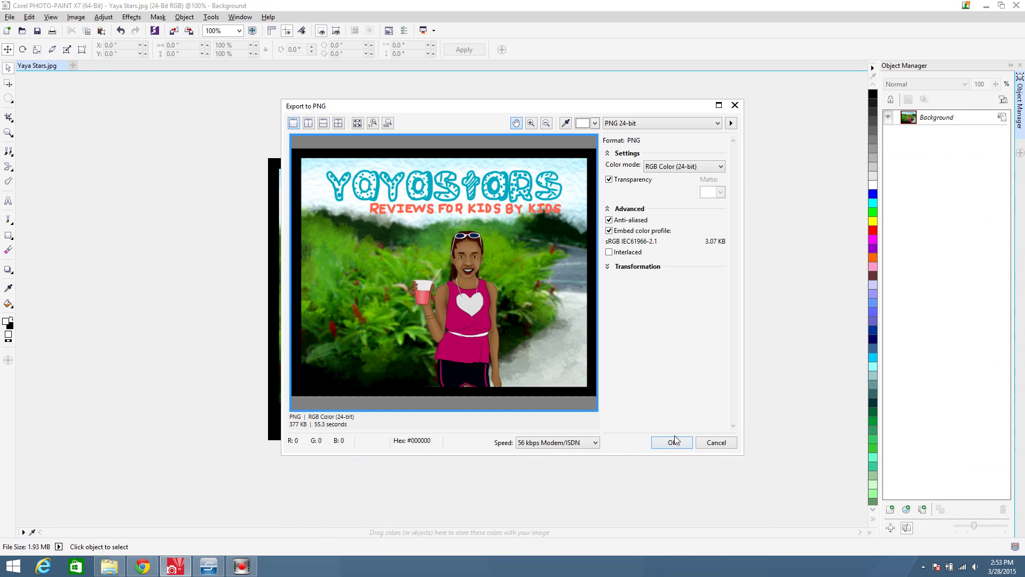
click(675, 442)
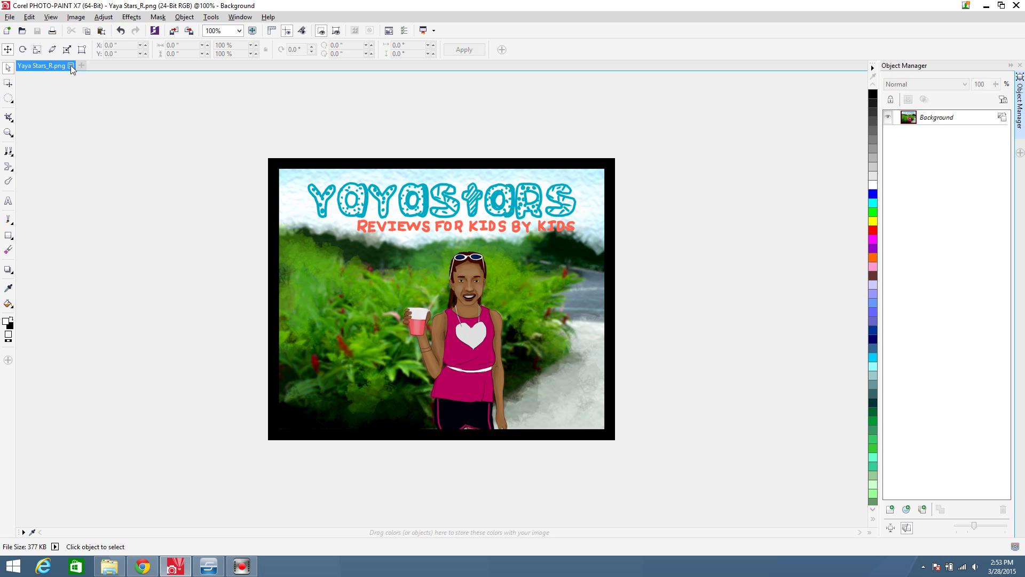
click(71, 65)
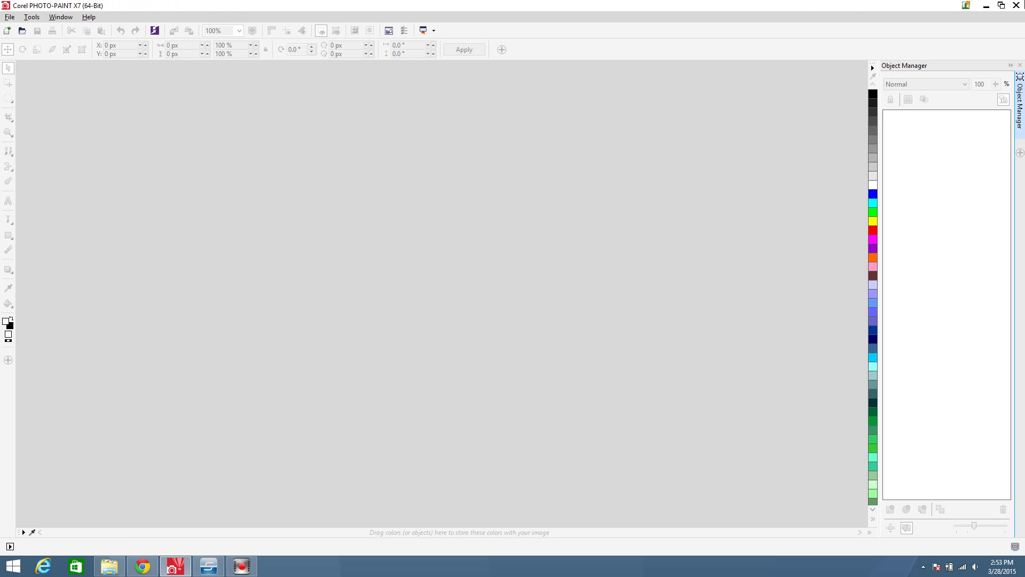
click(1016, 5)
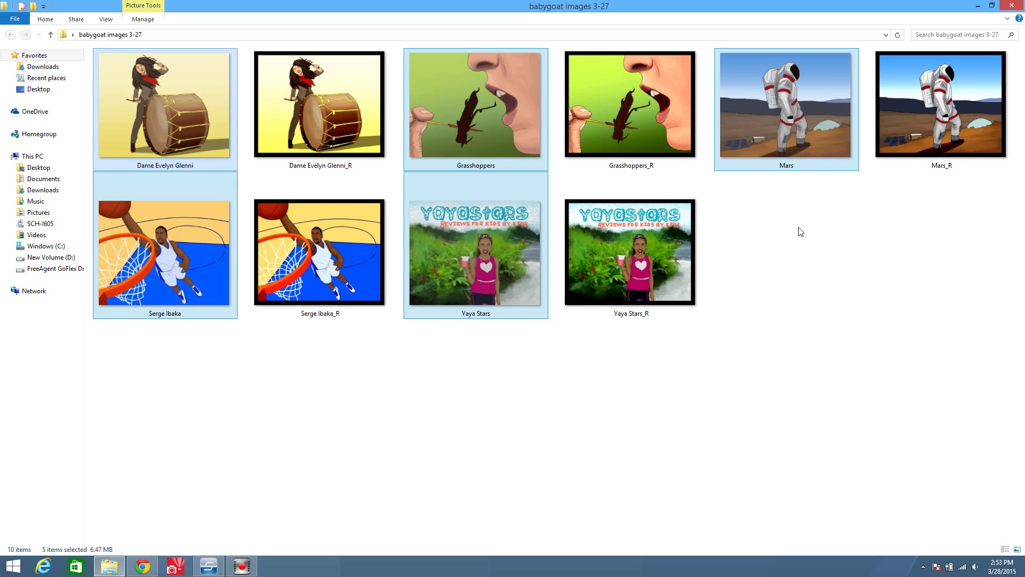